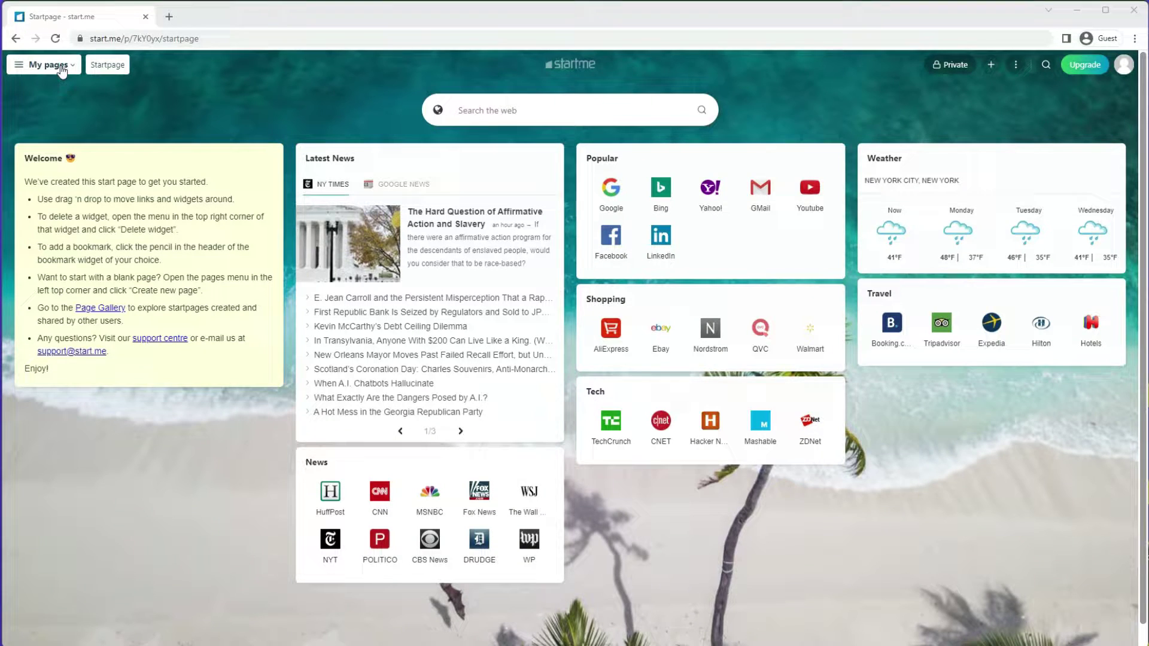
Create a new page titled 'Tutorial 1' with the description 'Write what you like.'
click(62, 70)
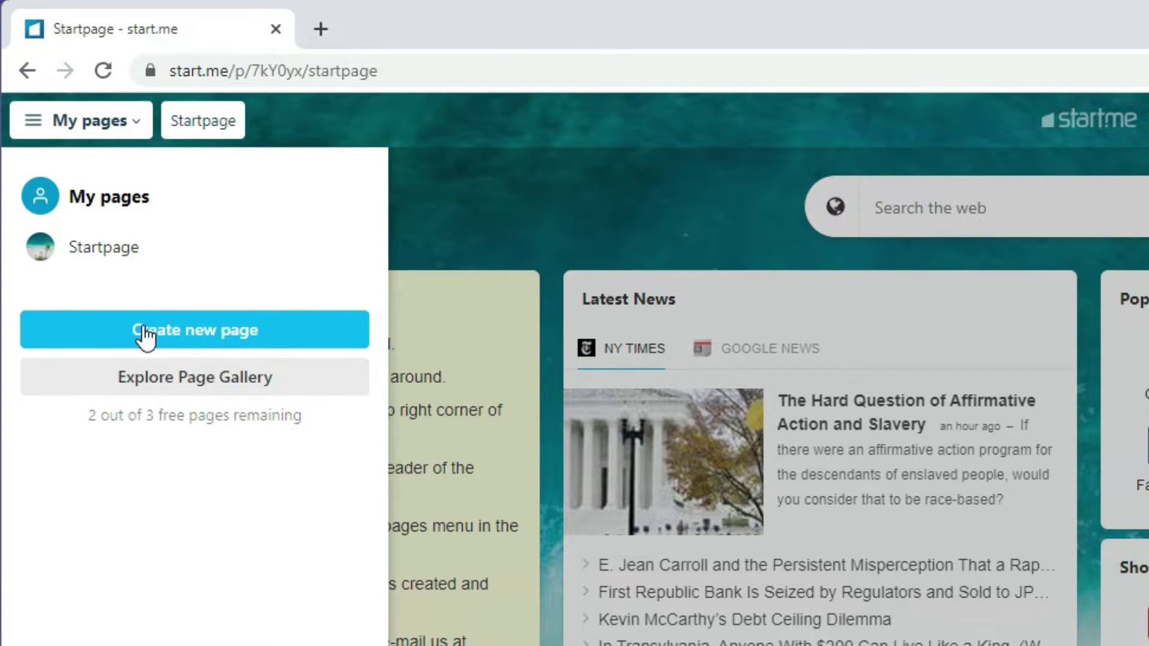
click(144, 330)
text(Tutorial)
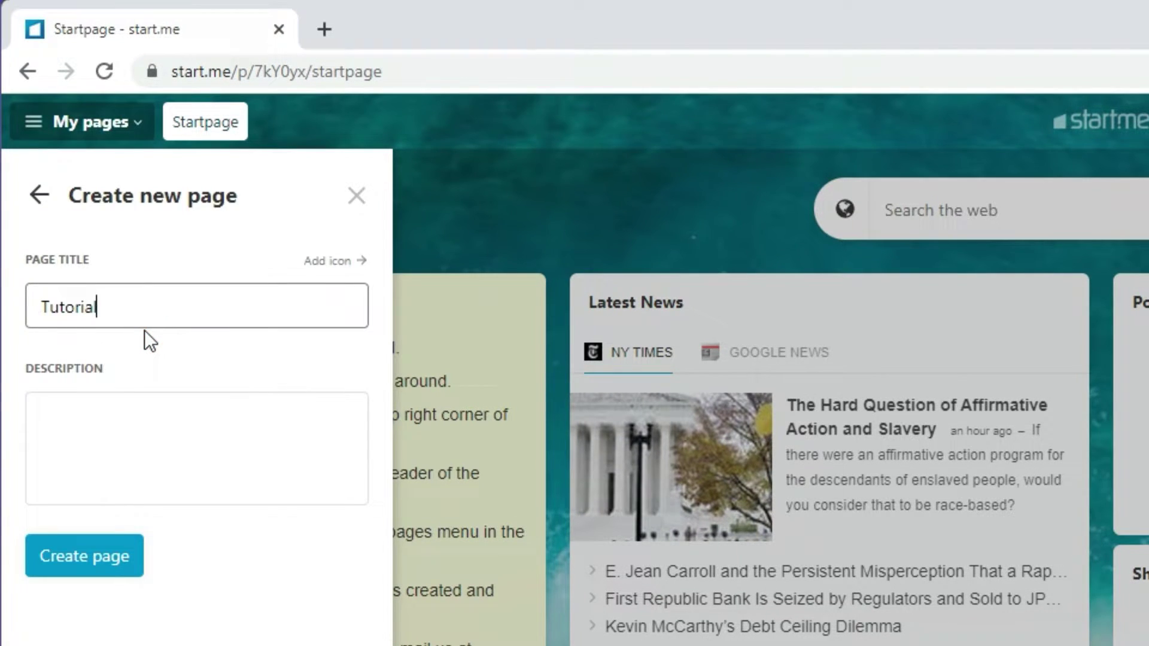
text( 1)
click(129, 444)
text(Write what you like.)
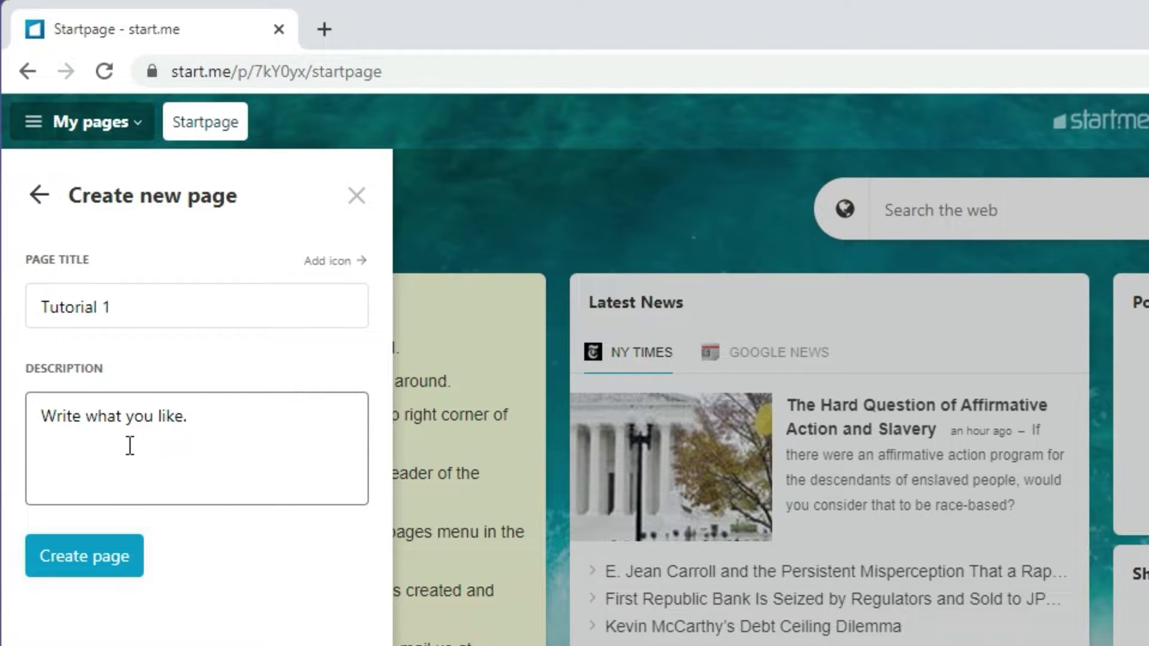
click(88, 566)
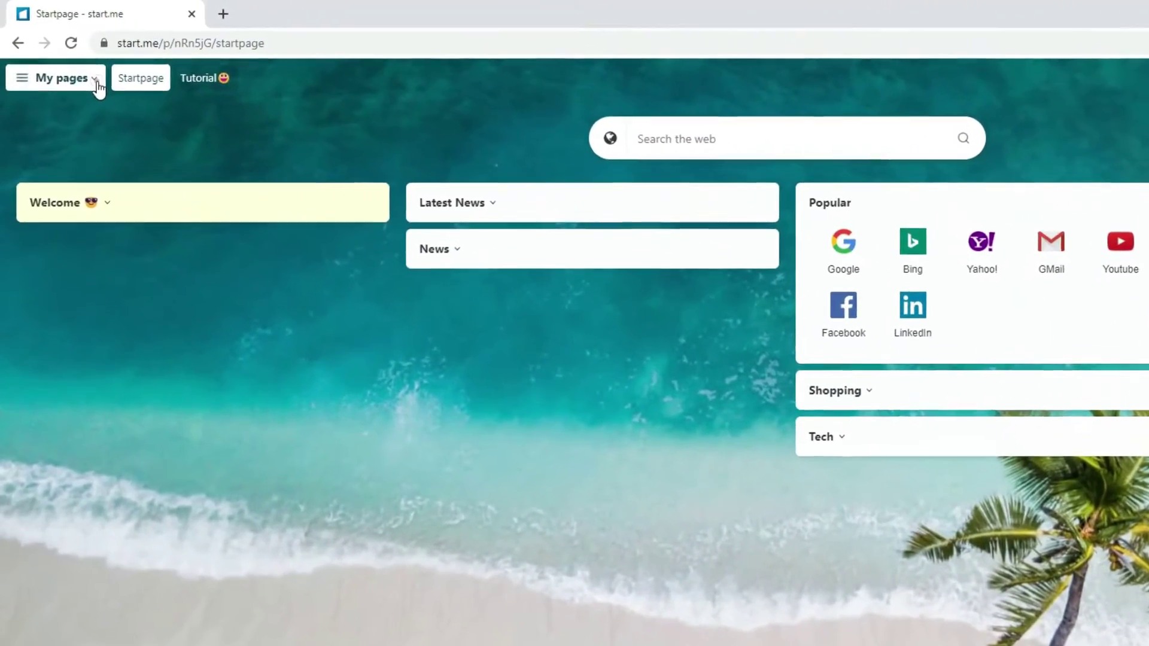
Visit the Tutorial page and then the Startpage from the My pages list
click(83, 70)
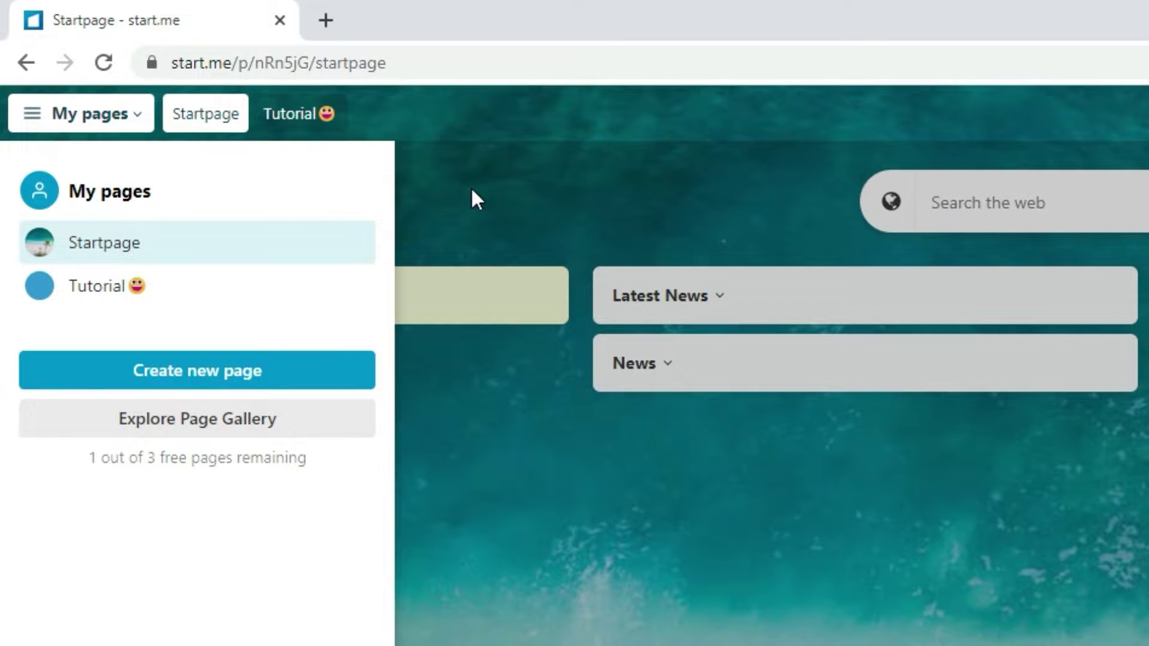
click(94, 273)
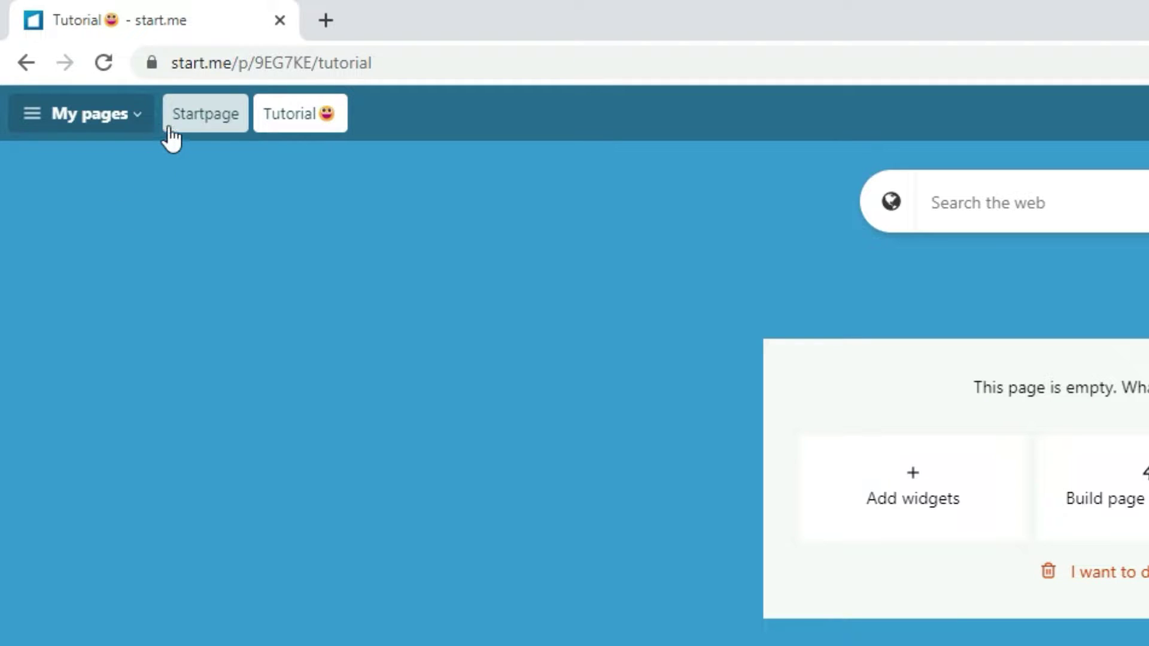
click(103, 128)
click(94, 240)
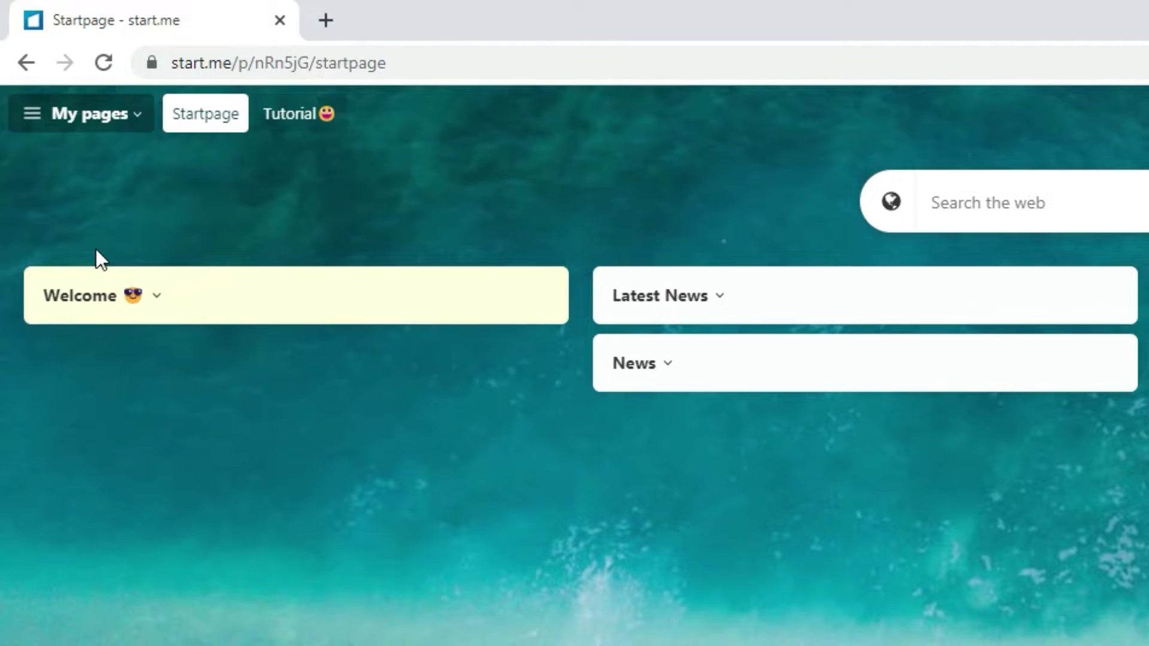
Drag Tutorial above Startpage in the My pages list
click(77, 113)
click(81, 284)
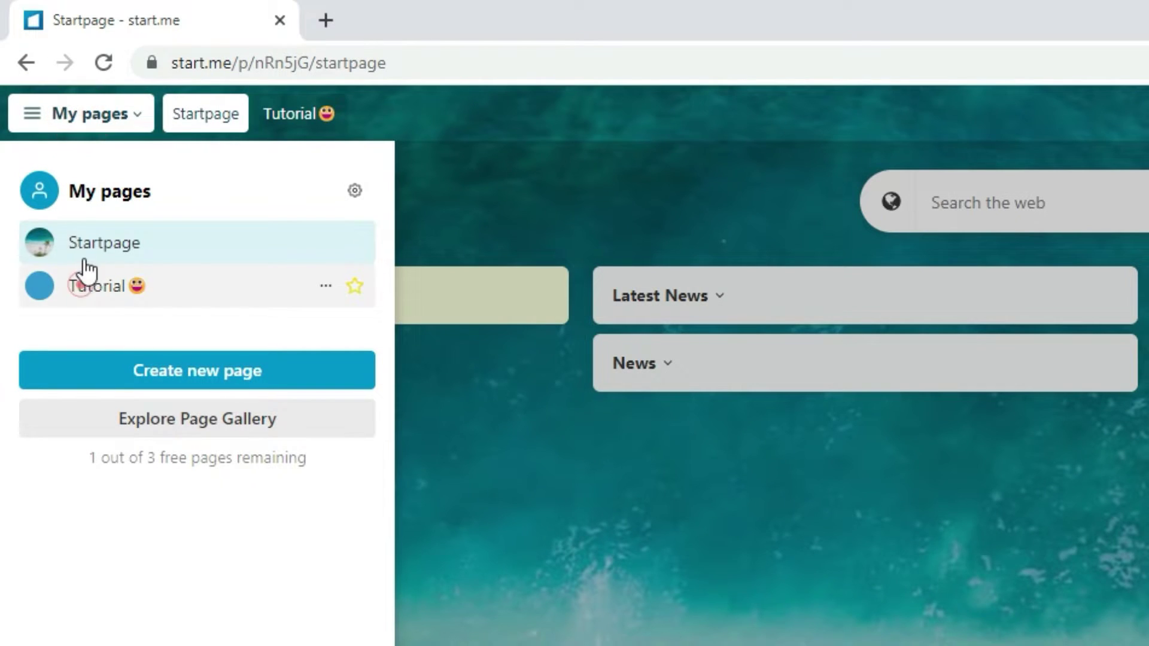
mouse_move(87, 270)
mouse_down()
mouse_move(85, 246)
mouse_move(85, 256)
mouse_up()
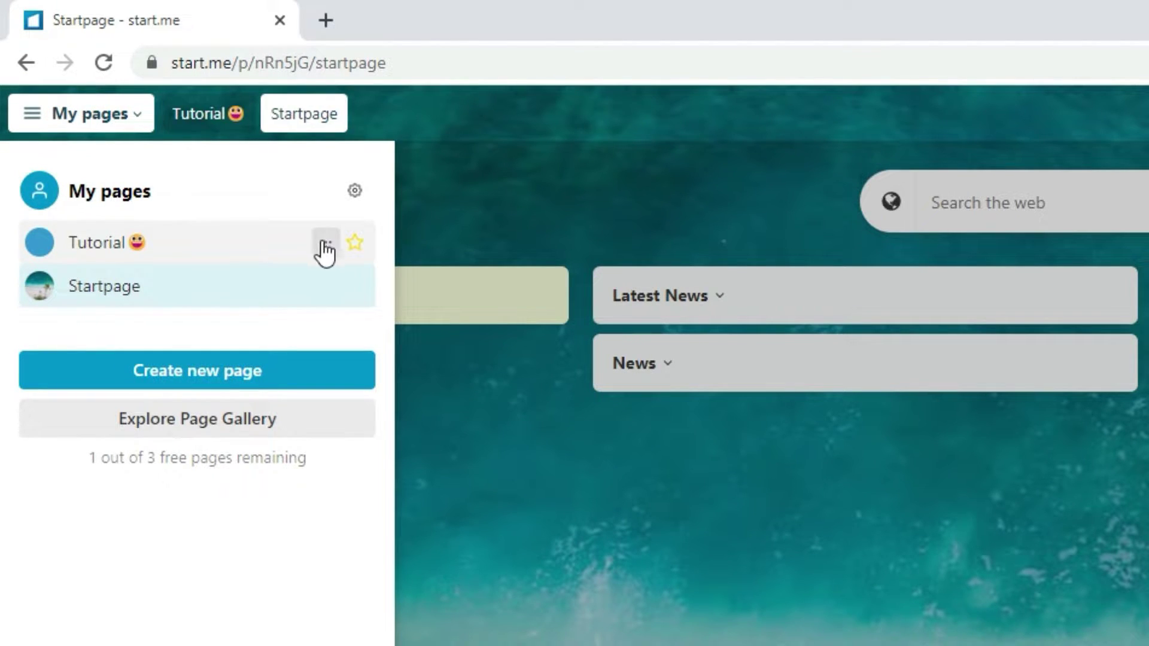
Start deleting the Tutorial page, then cancel so the page is kept
click(325, 247)
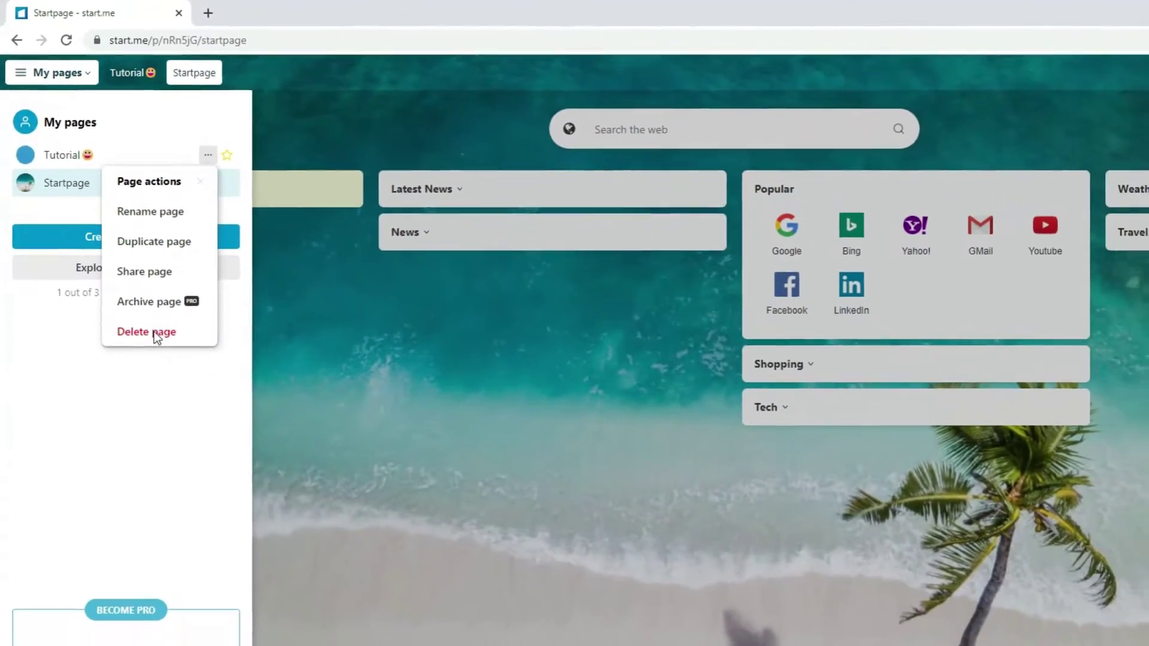
click(190, 409)
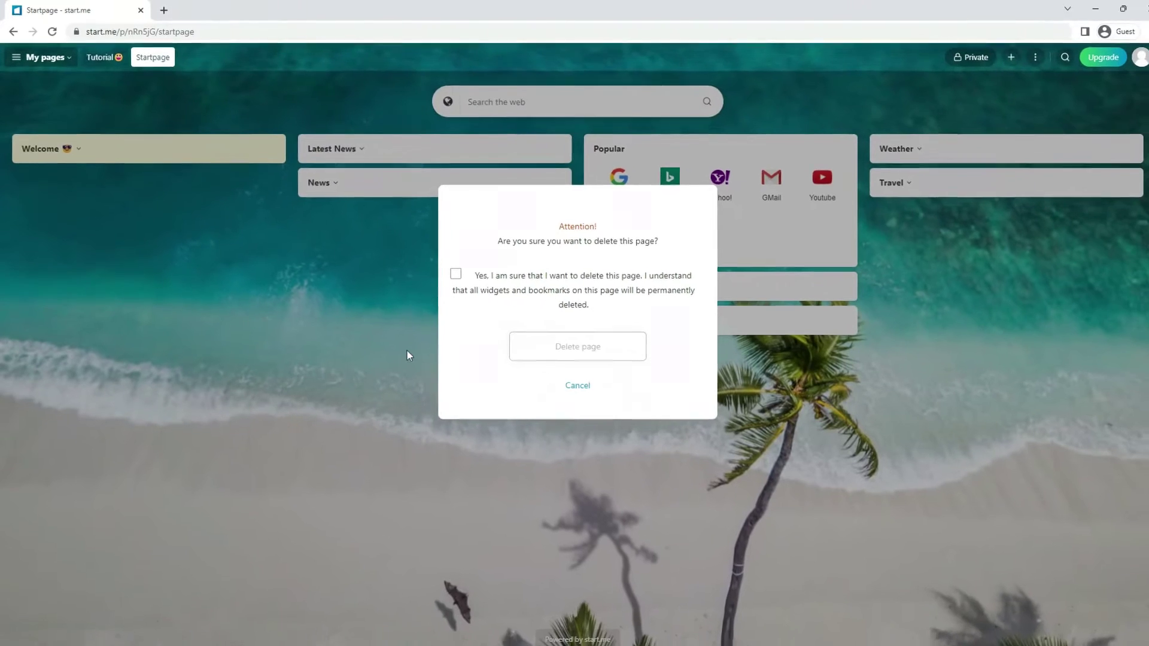
click(628, 412)
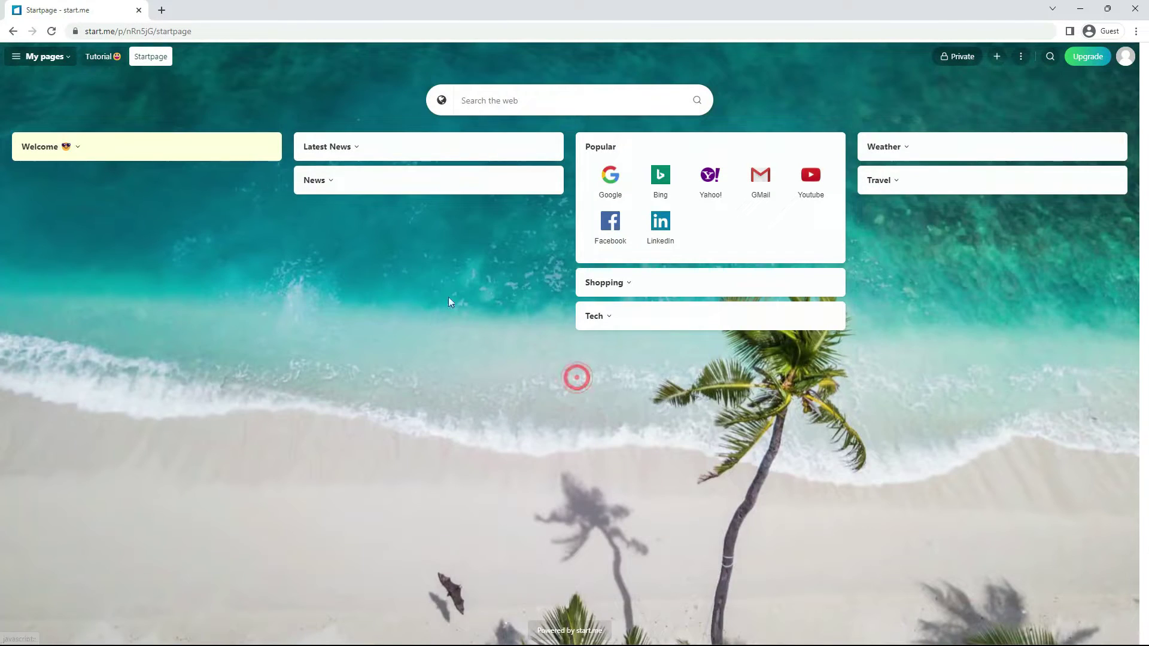
Star the Startpage in My pages and open it from Starred pages
click(43, 57)
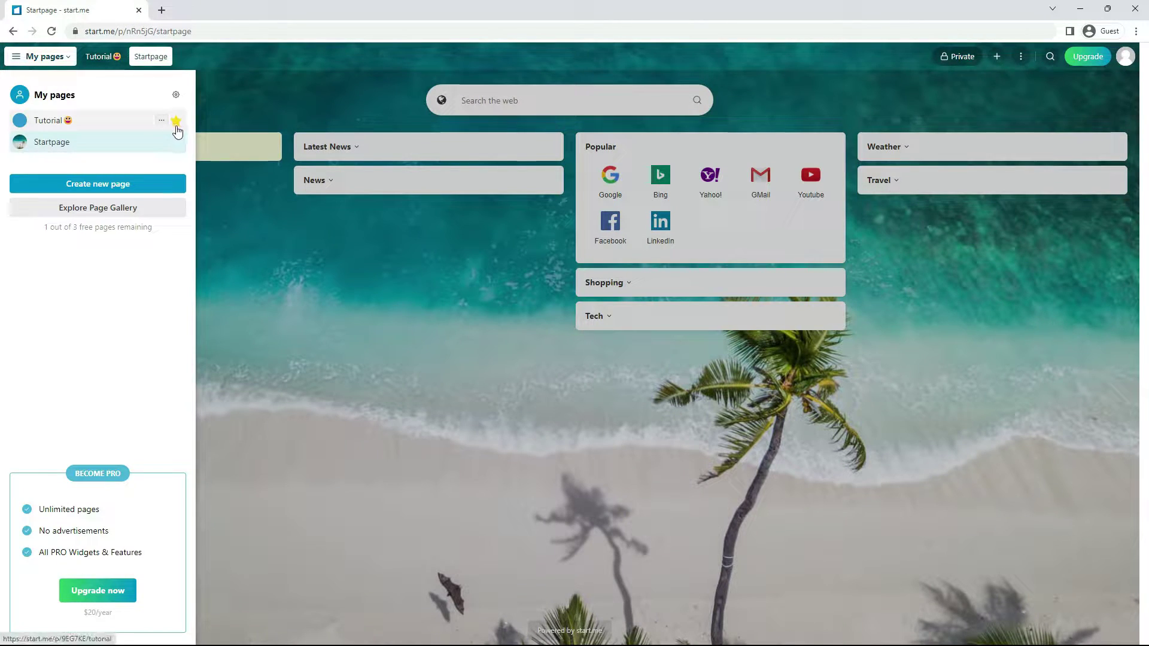
click(176, 142)
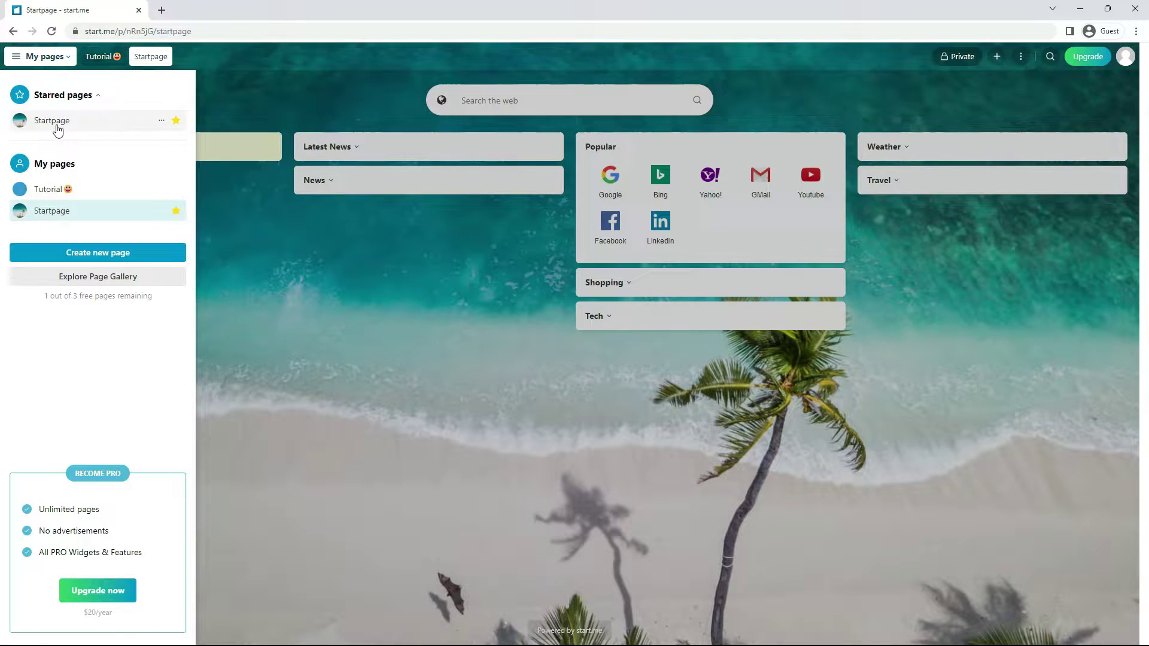
click(54, 120)
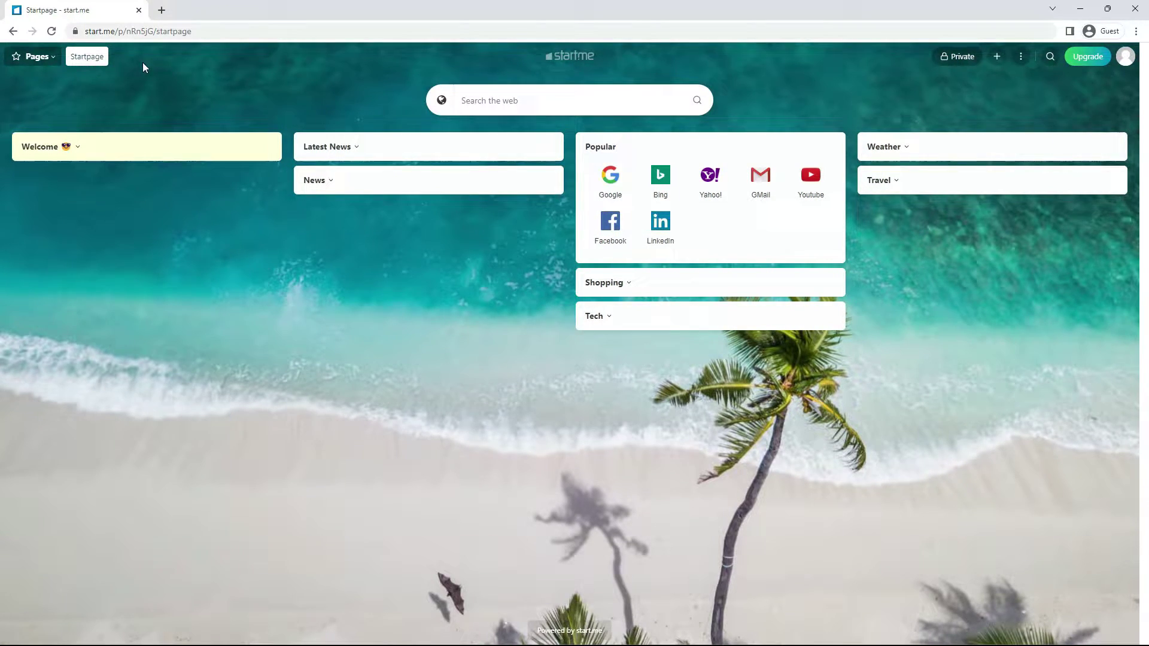
mouse_move(154, 197)
click(37, 57)
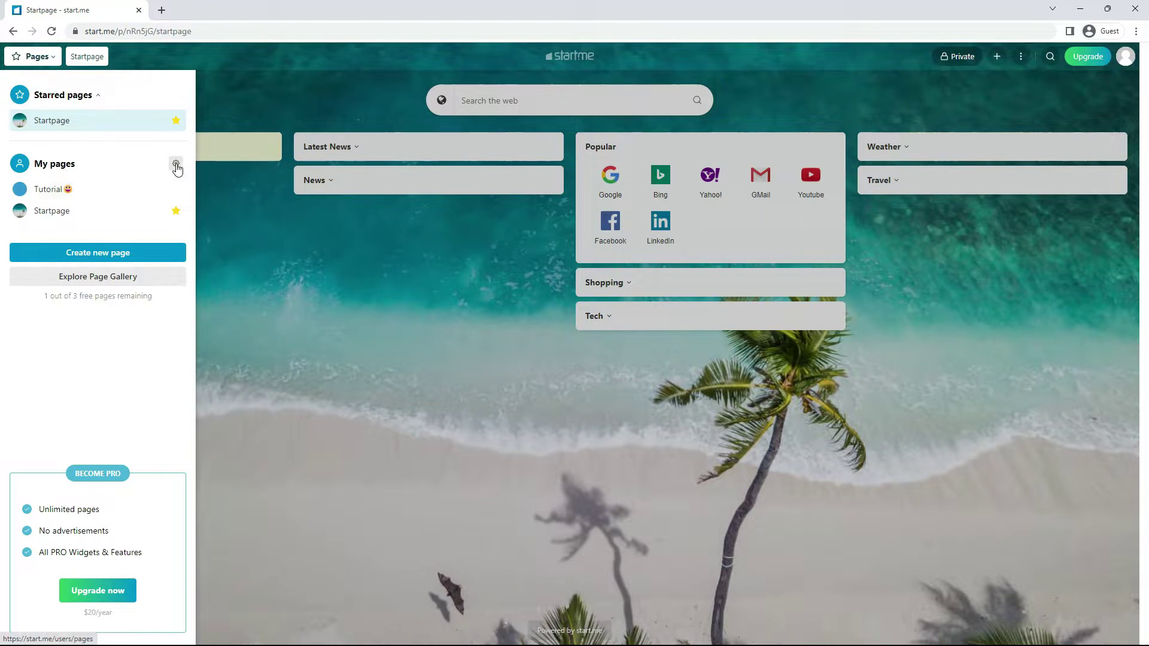
Open the all-pages overview and look at the Tutorial page's options without changing them
click(176, 164)
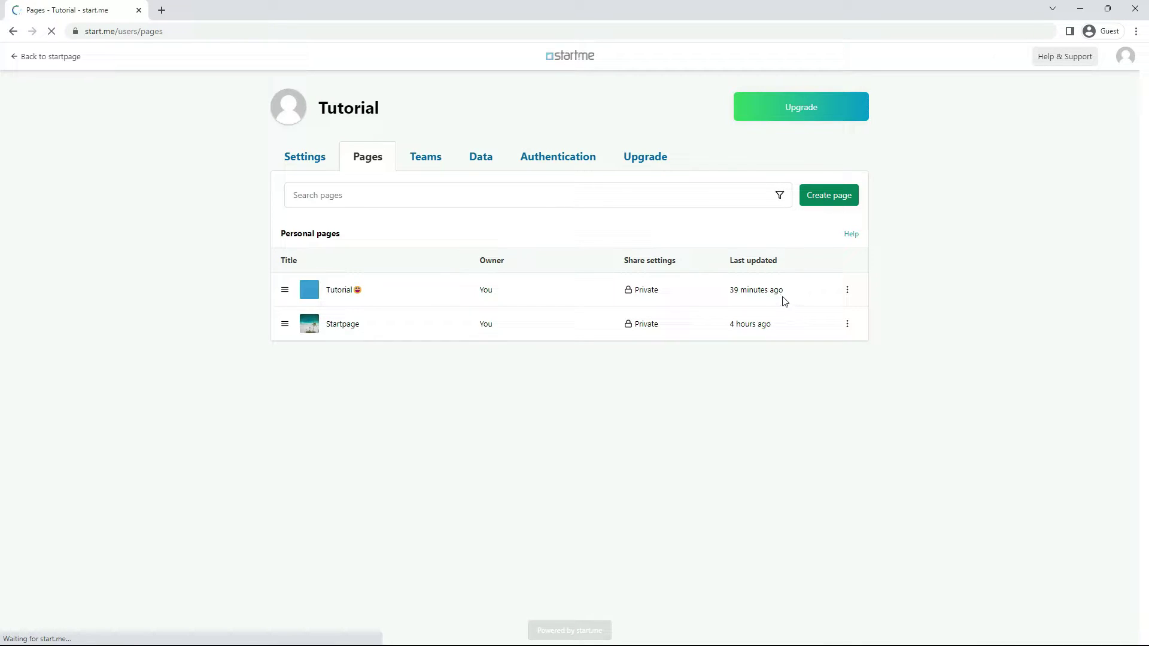
click(847, 289)
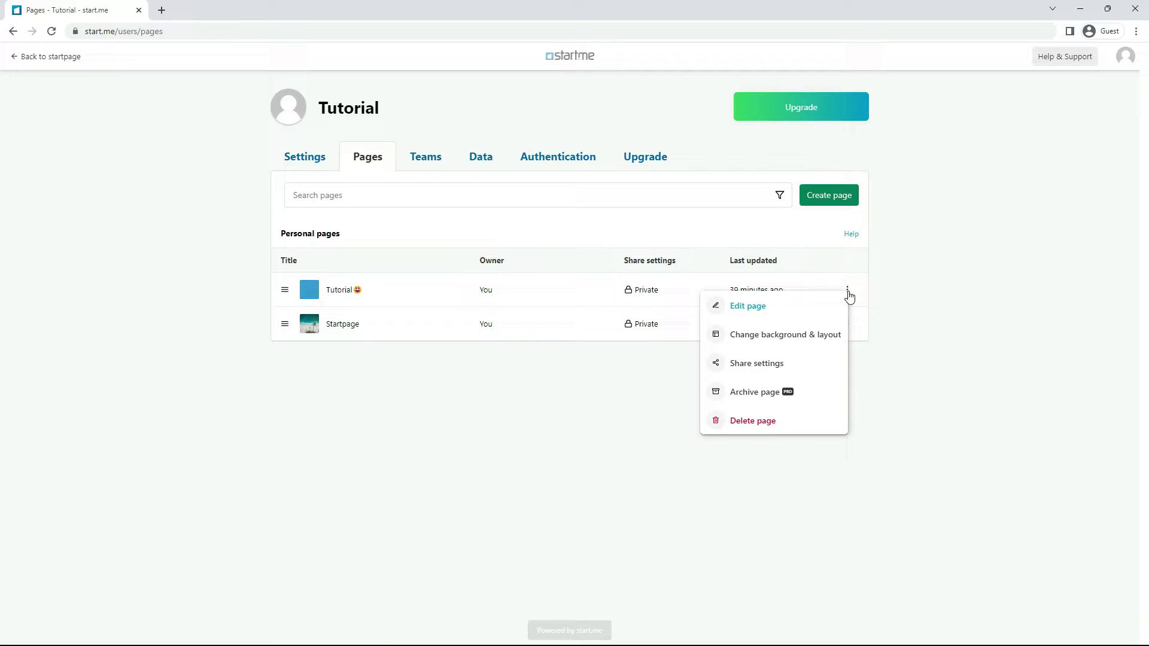
click(880, 274)
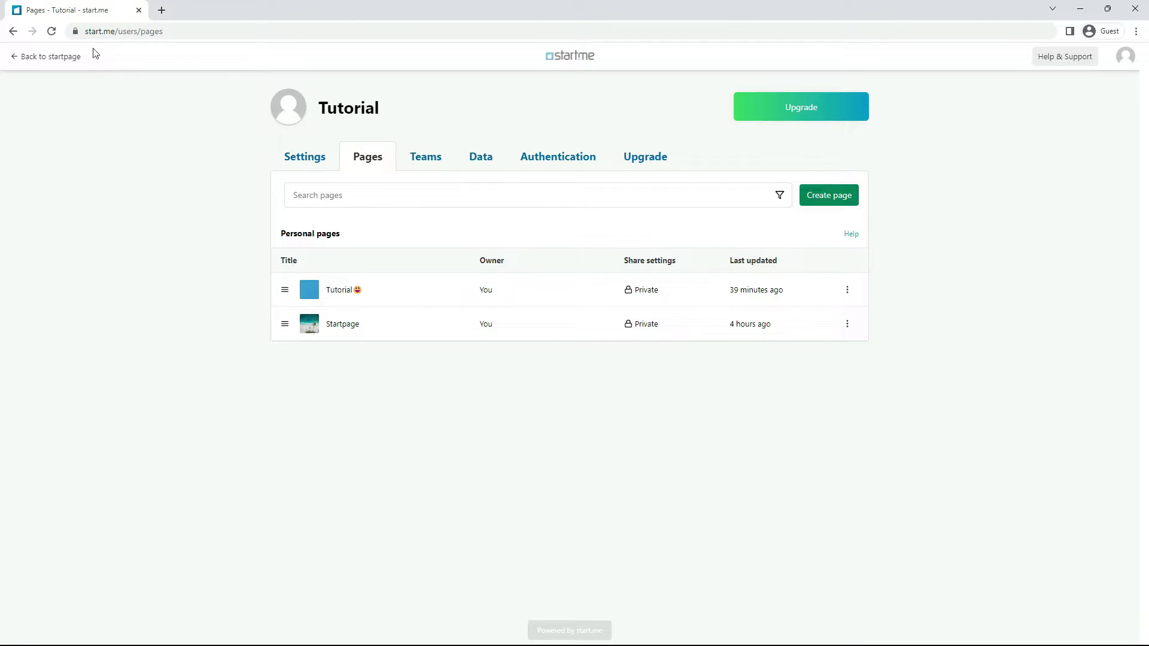
Browse the Page Gallery's Cool links page, then return to the Tutorial page
click(567, 55)
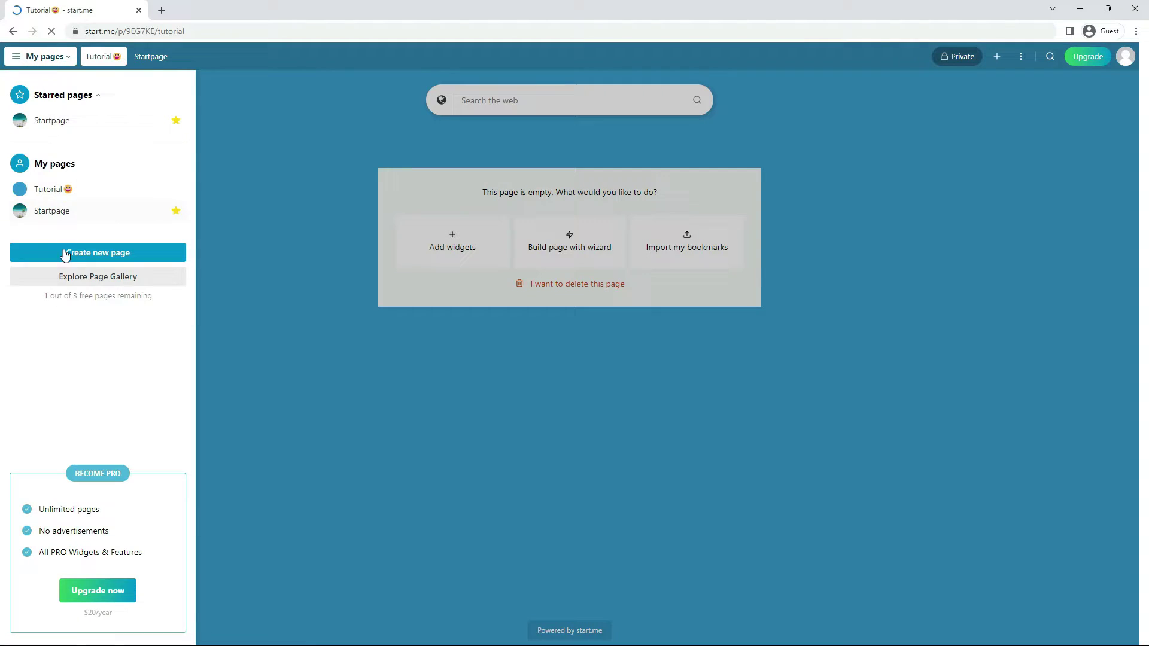
click(70, 278)
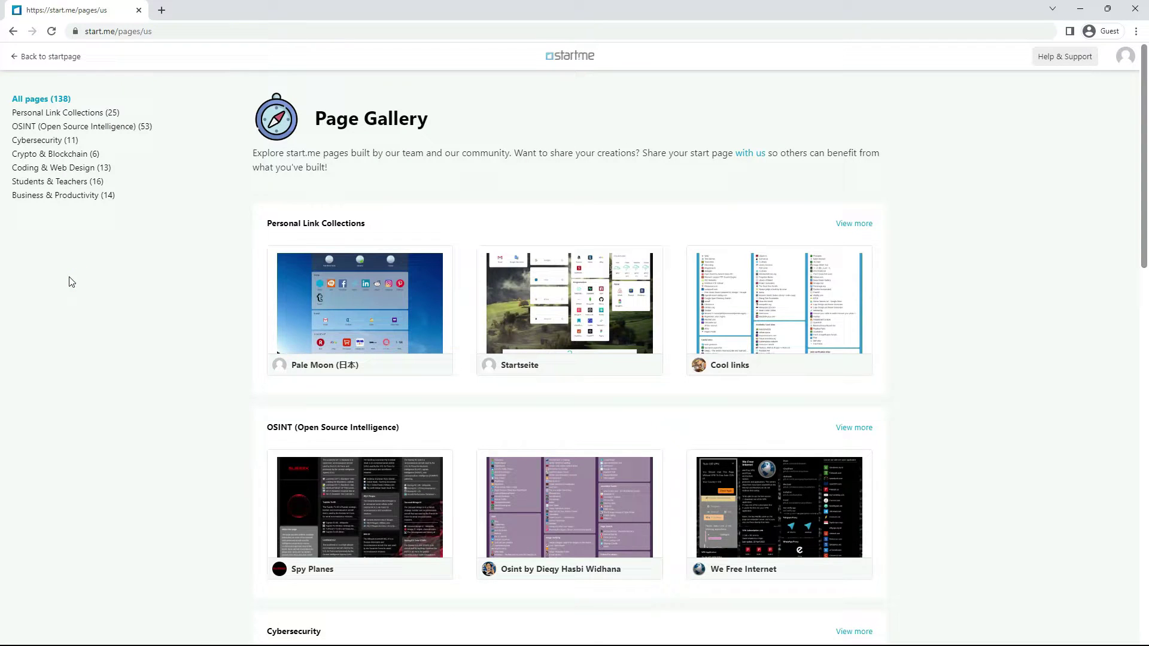
click(758, 307)
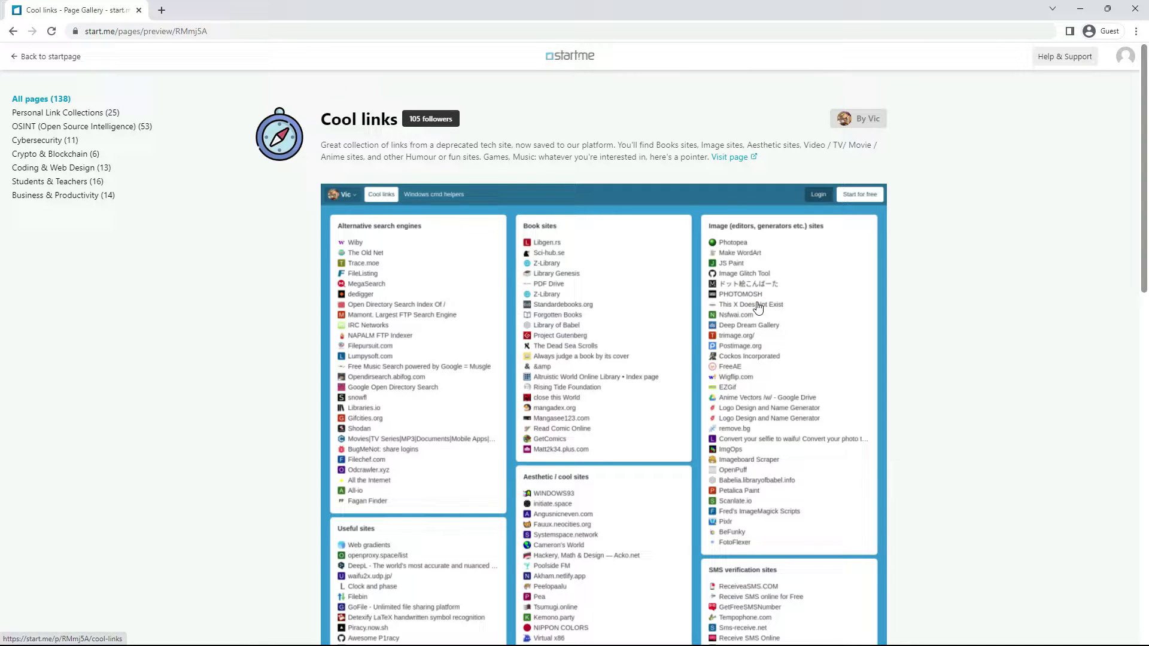
click(582, 62)
click(56, 62)
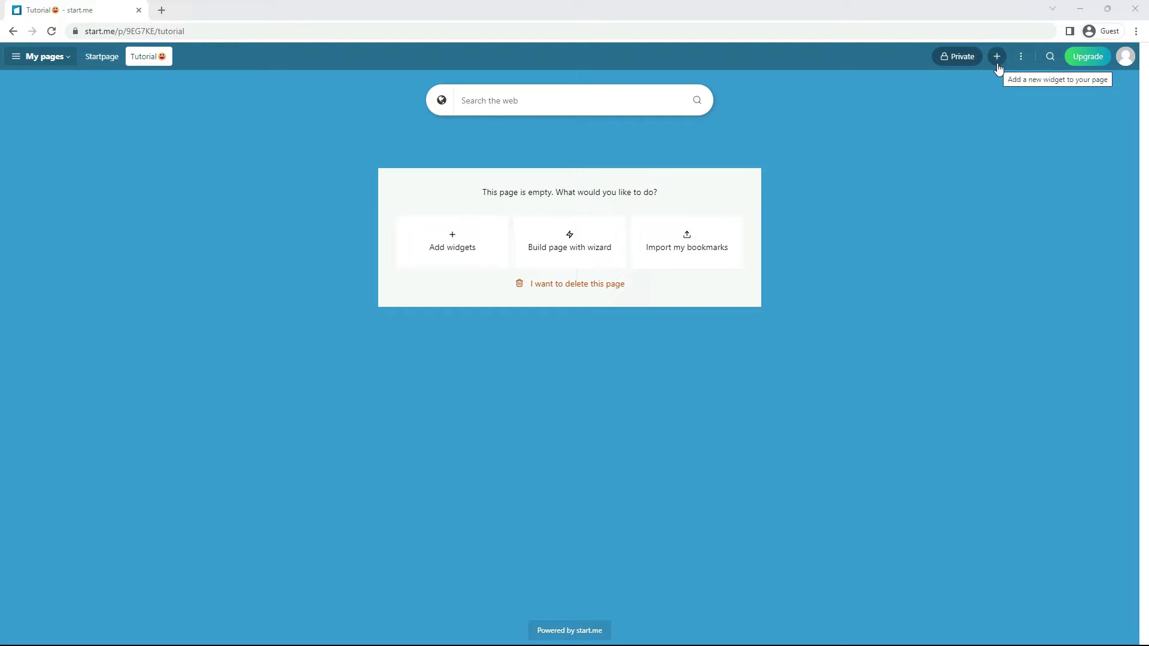
On the Startpage, search More widgets for 'ima' to find Image gallery
click(102, 57)
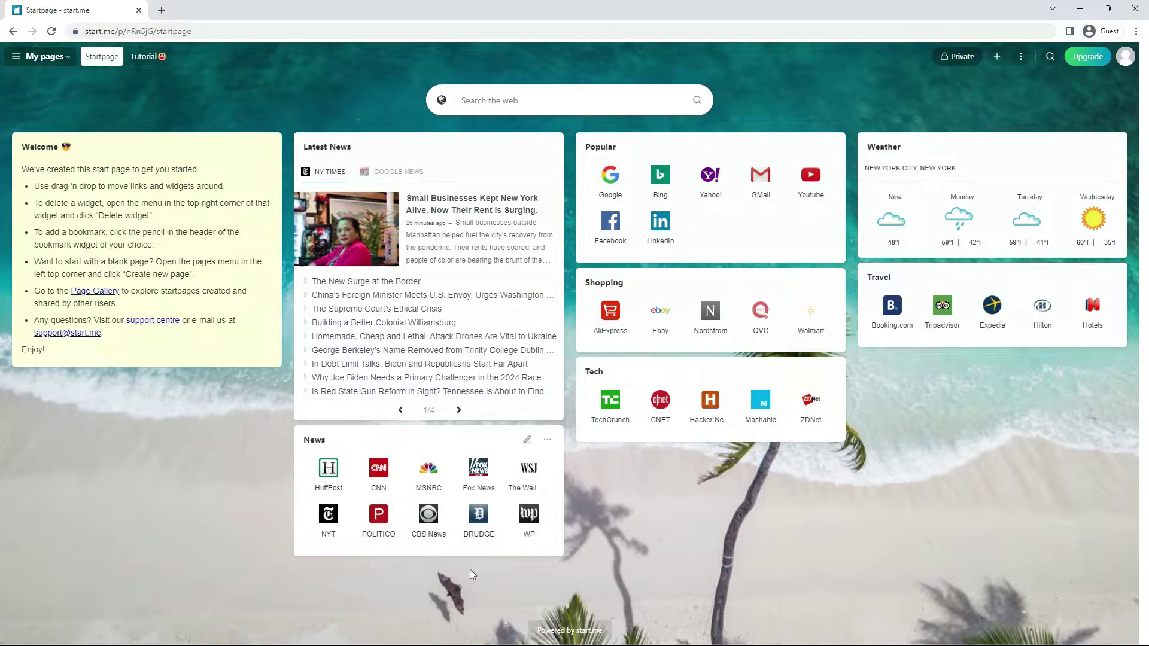
mouse_move(604, 467)
click(996, 57)
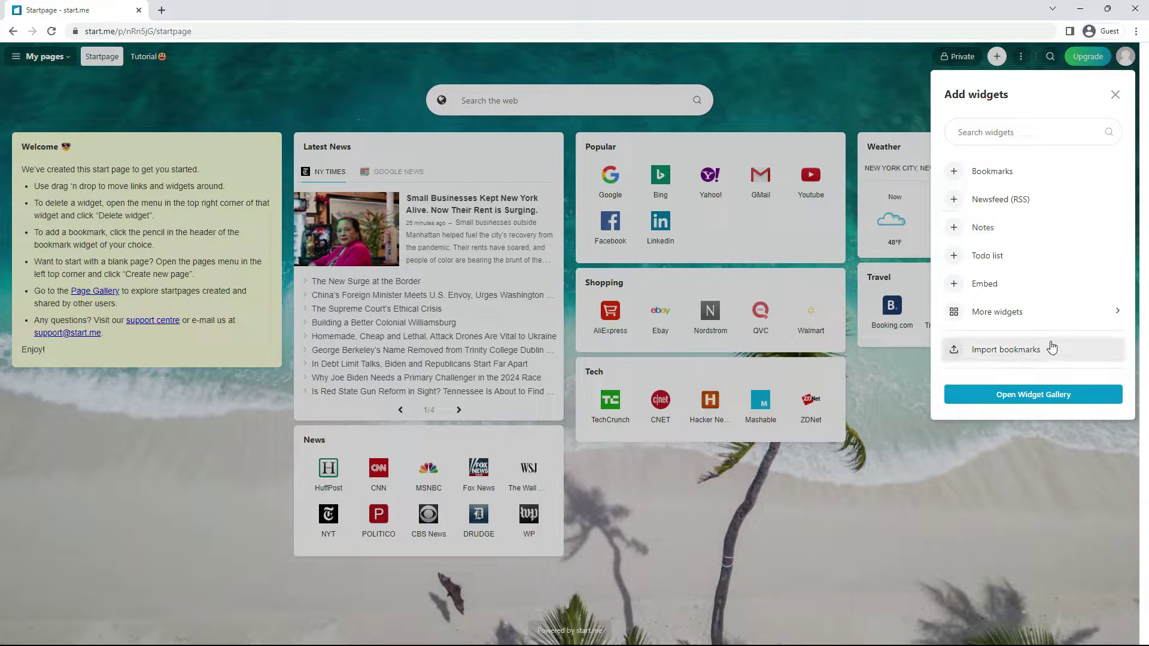
click(1044, 311)
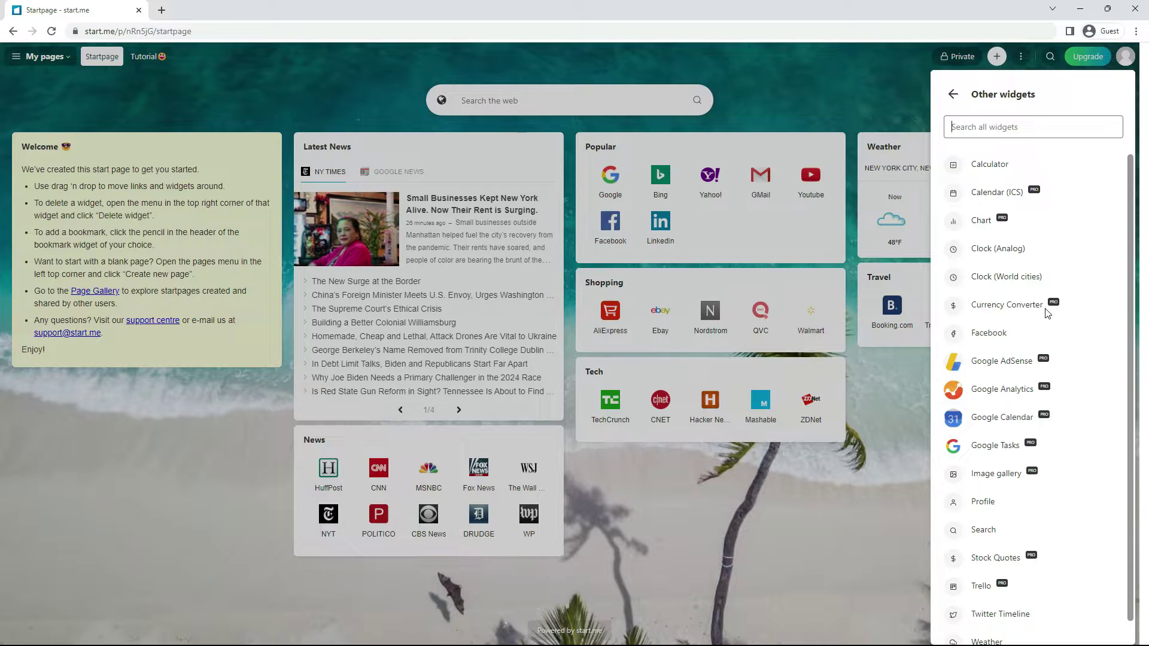
text(ima)
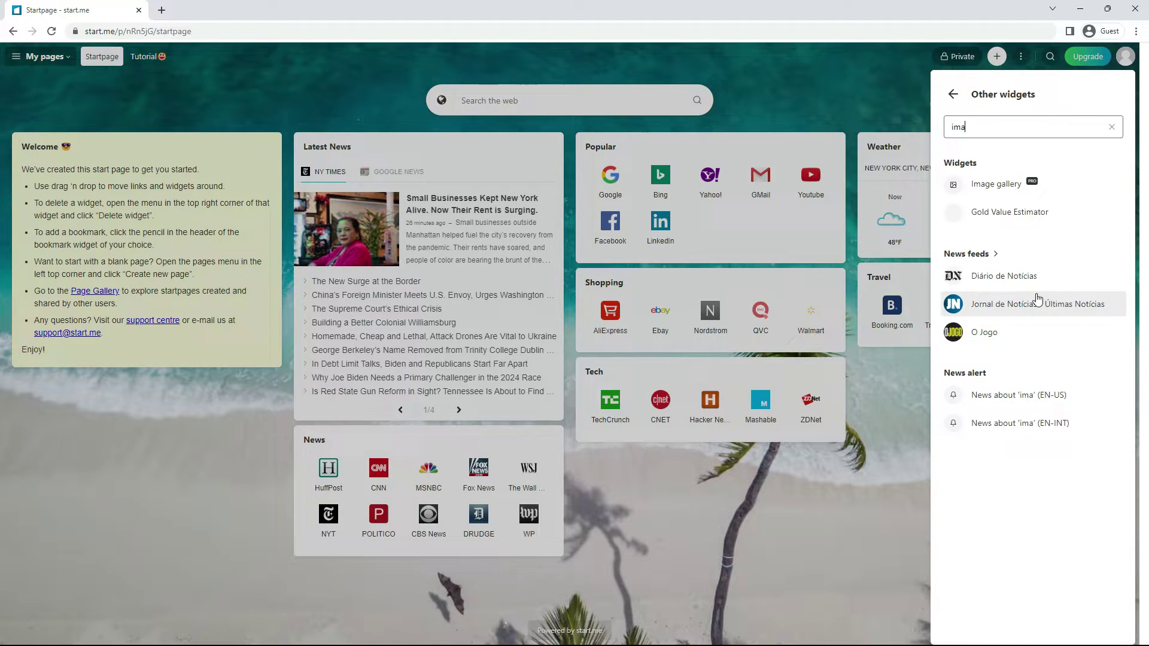
click(950, 97)
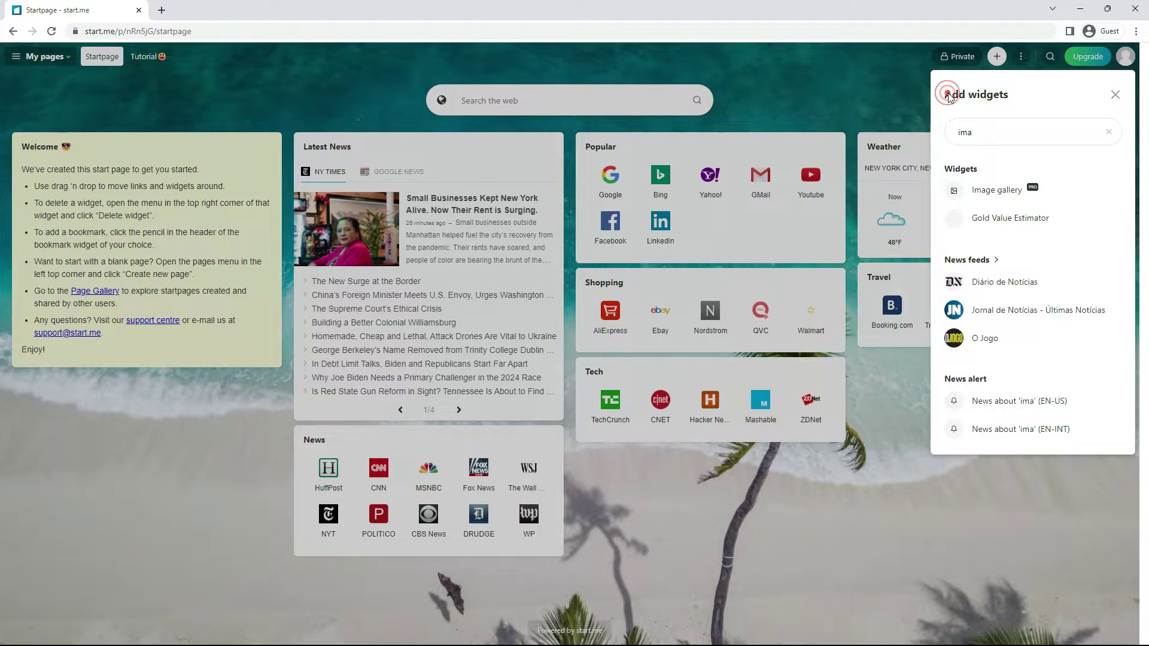
Add a Bookmarks widget to the Tutorial page with a Wikipedia link
click(145, 57)
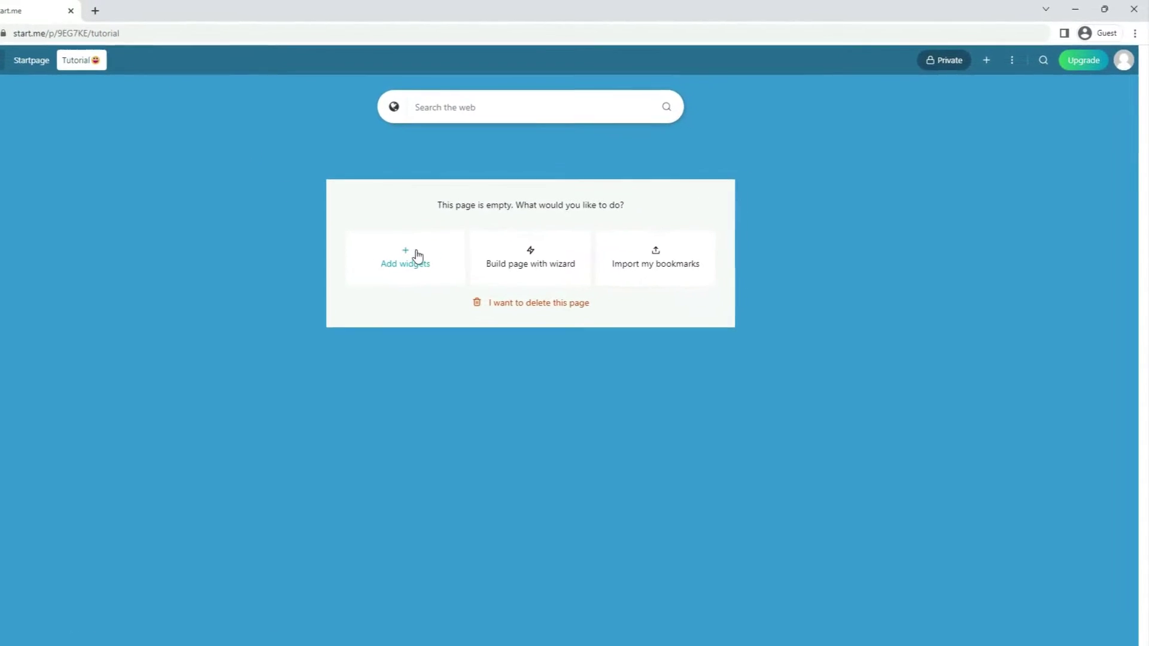
click(449, 242)
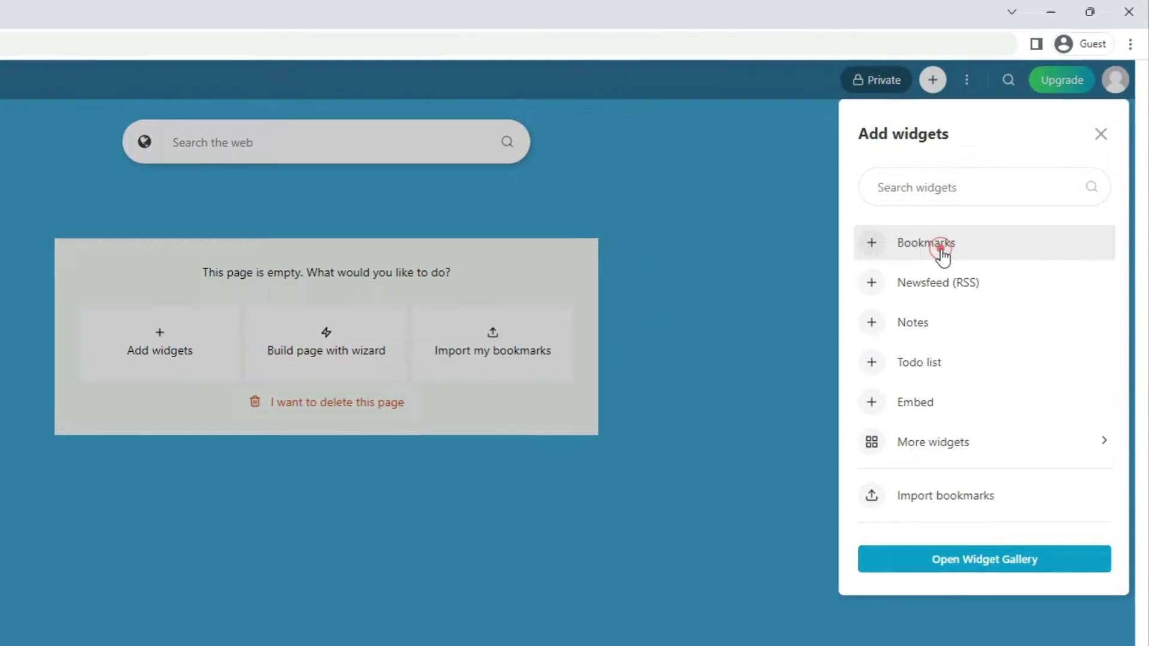
click(957, 231)
click(290, 267)
text(wikip)
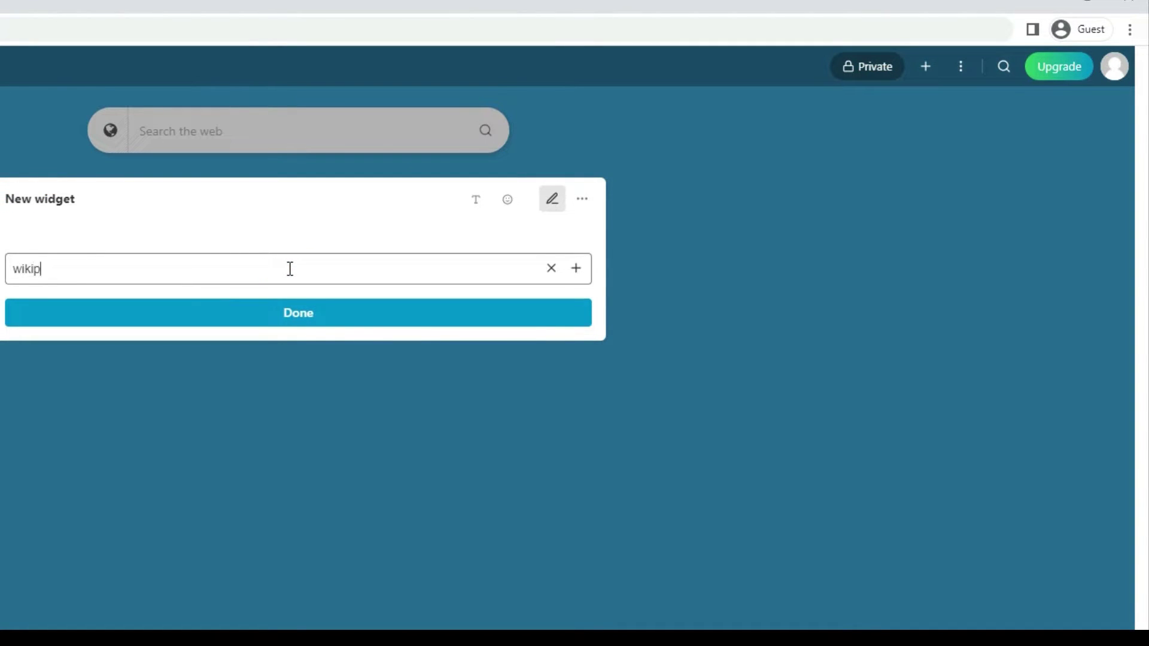
text(e)
click(199, 333)
Add YouTube and Gmail bookmarks to the widget and finish editing it
click(205, 308)
text(yout)
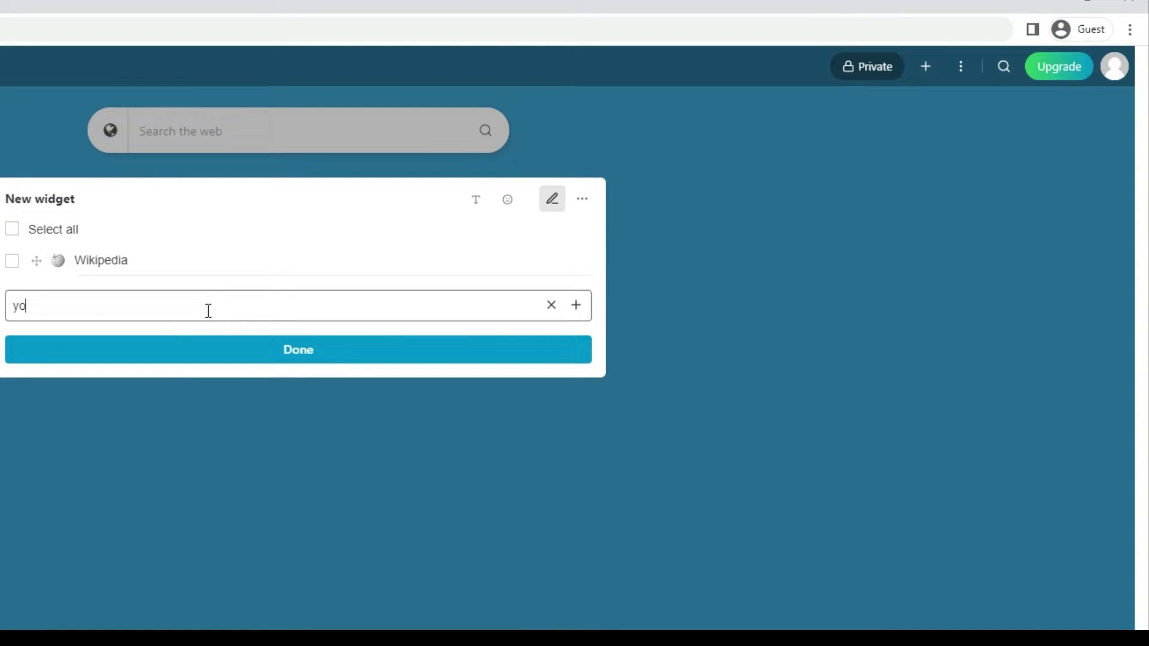
click(185, 341)
click(185, 341)
text(g)
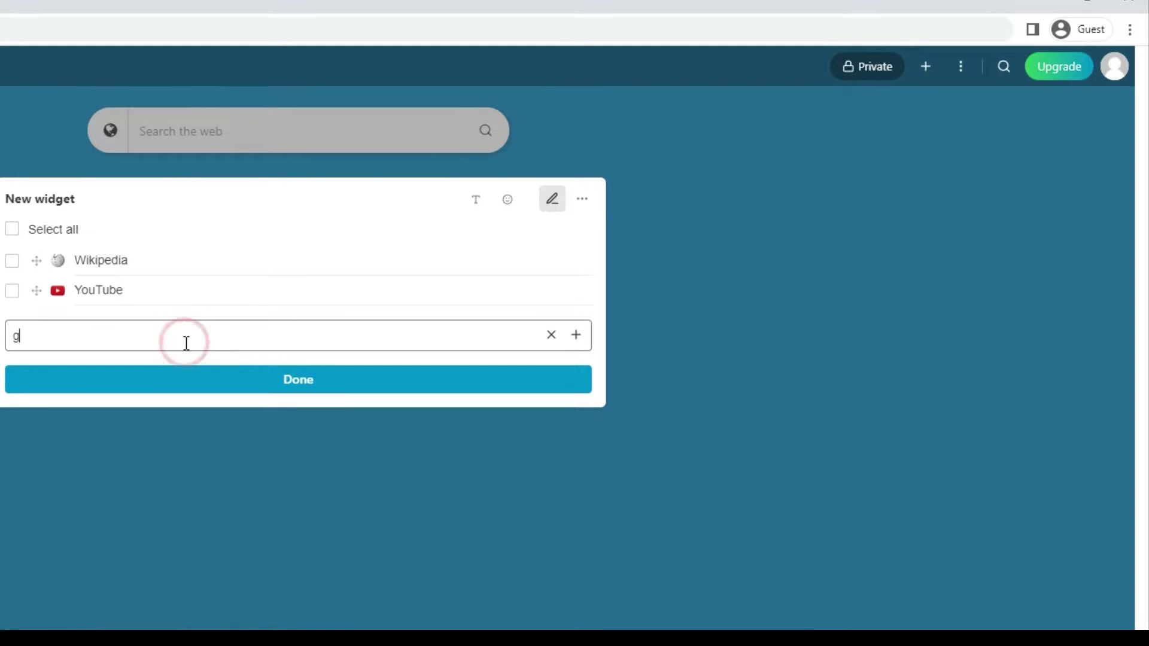
text(mail)
click(164, 377)
click(182, 419)
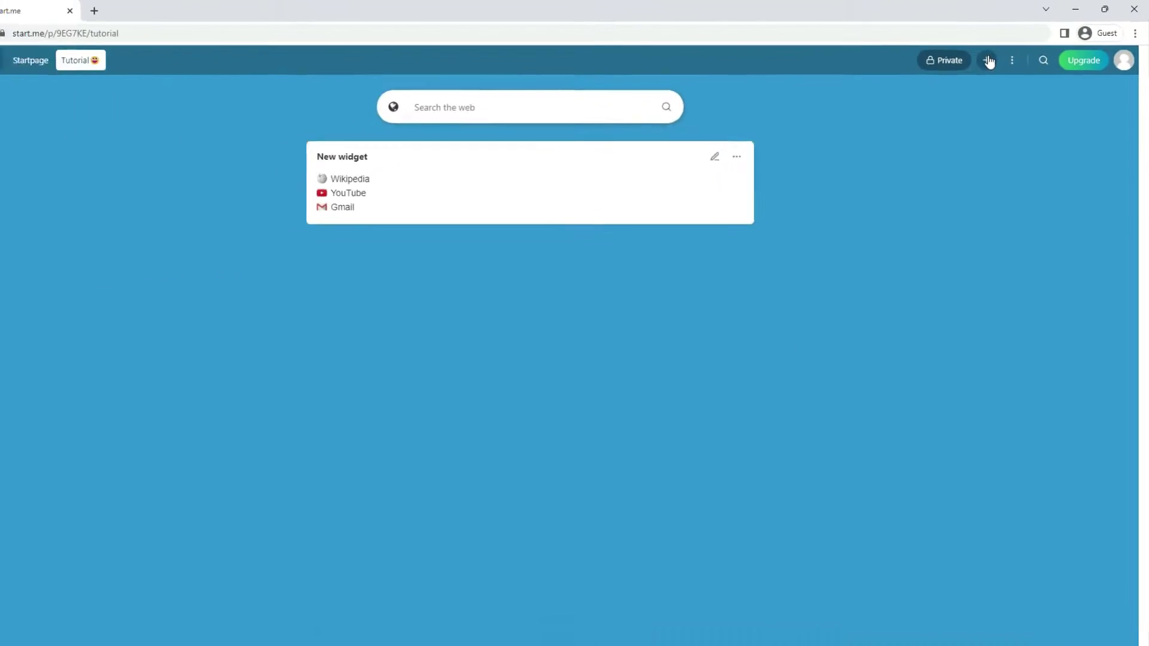
click(989, 61)
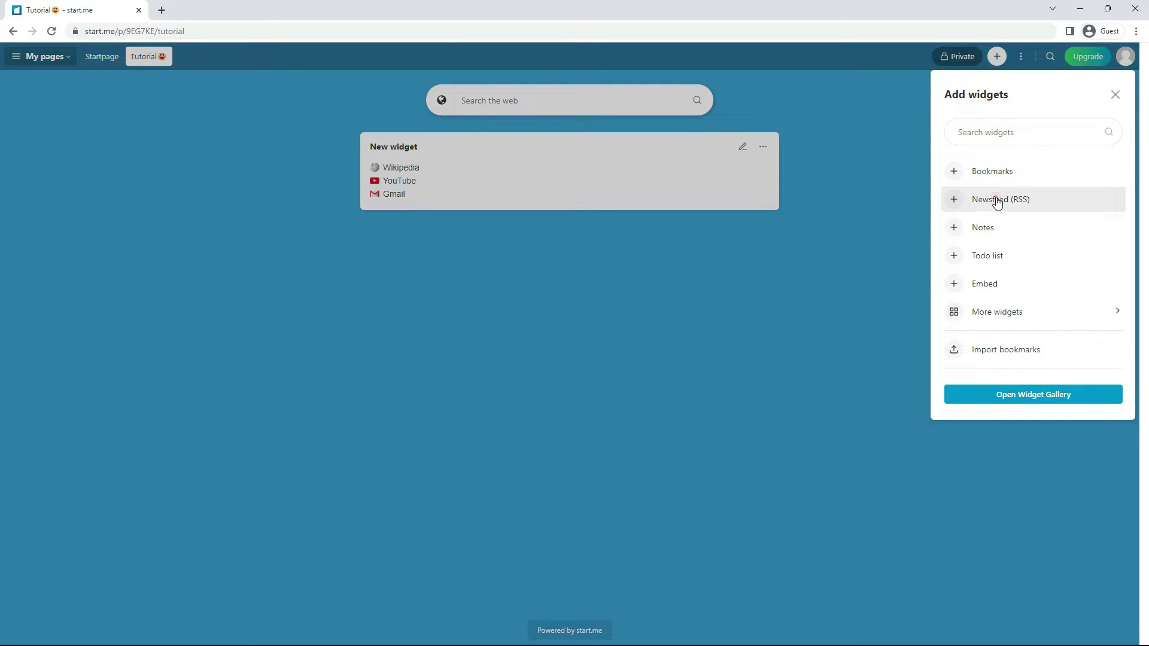
Add The New York Times feed from Newsfeed (RSS) to the Tutorial page
click(987, 211)
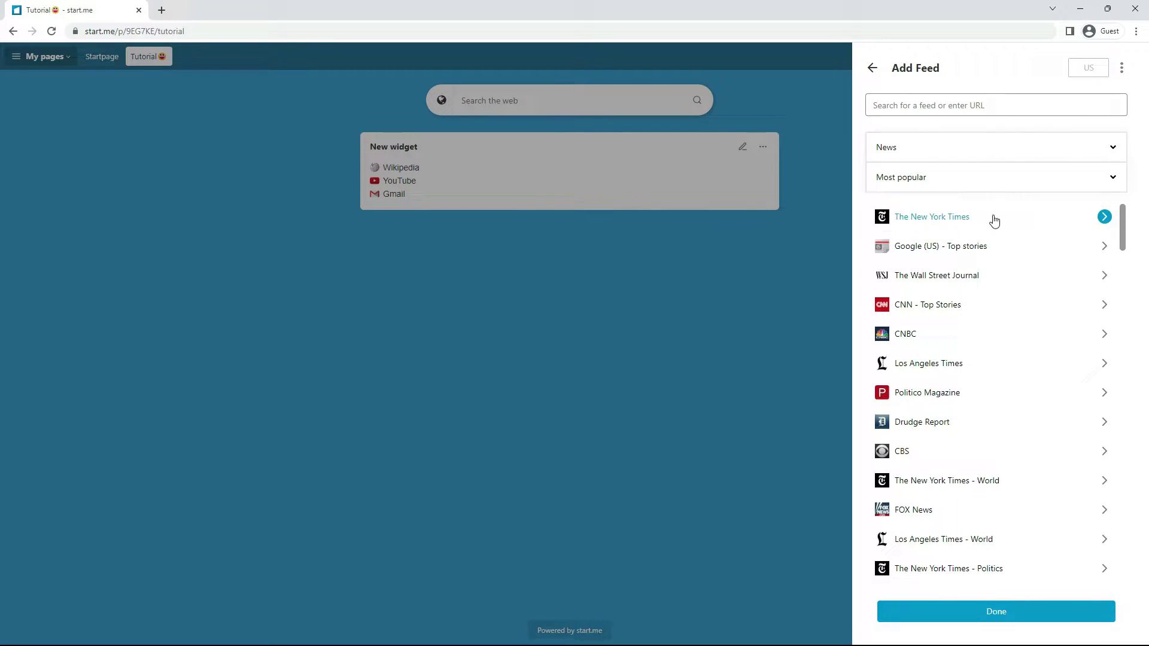
click(993, 218)
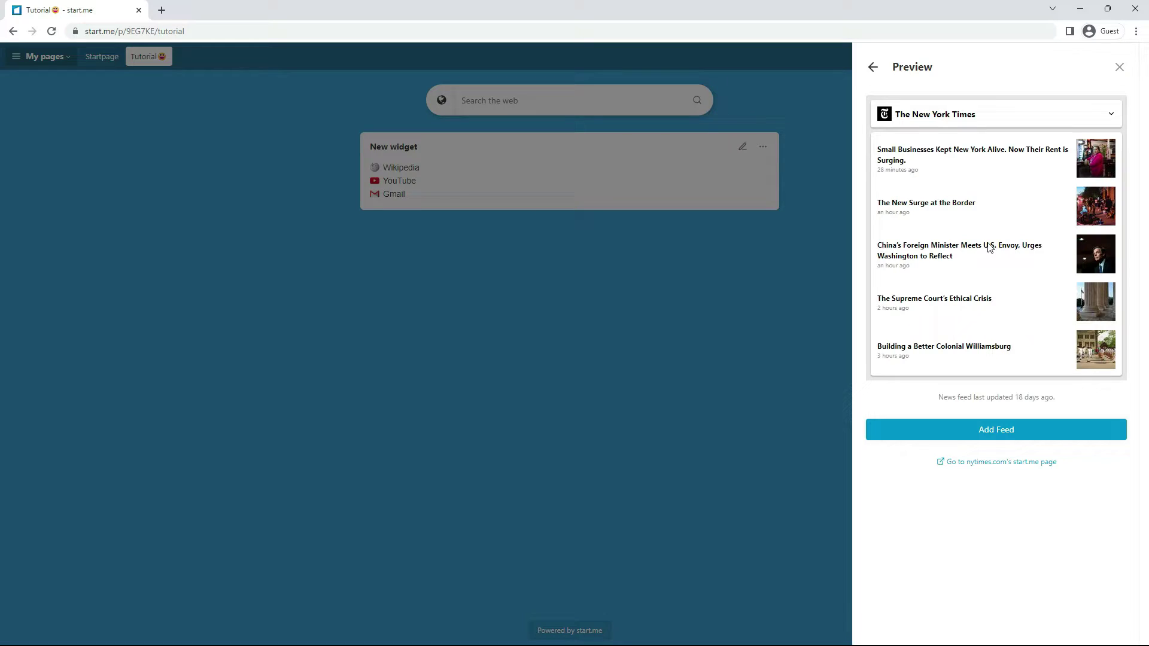
click(992, 431)
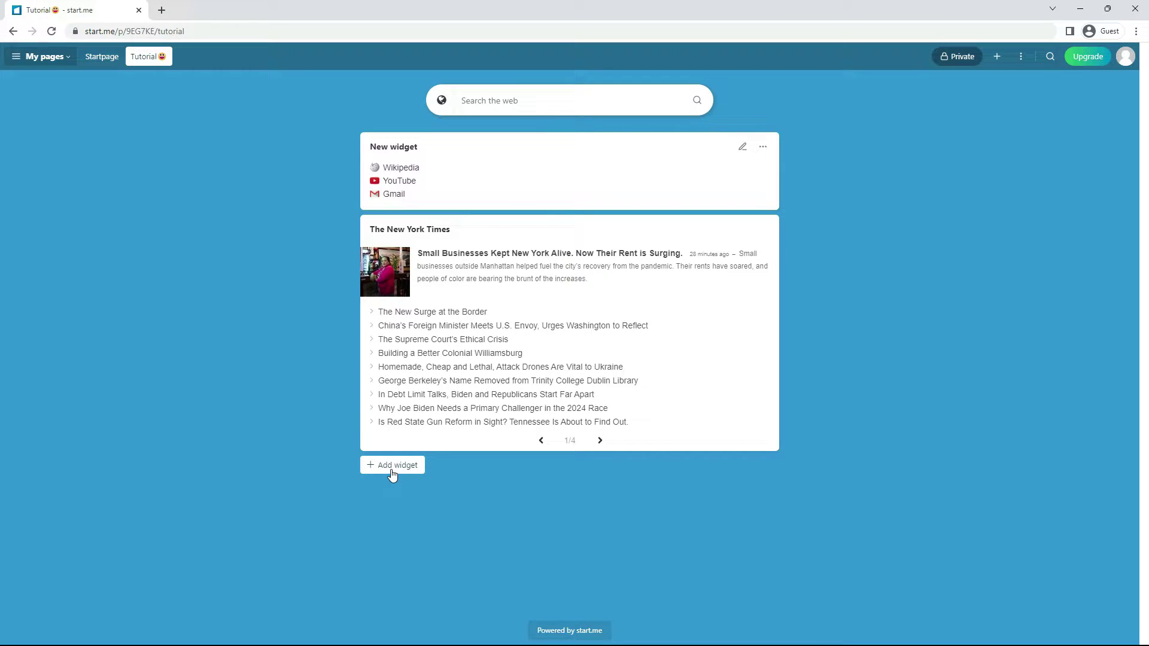
Add a Notes widget reading 'This is interesting!' and save it
click(393, 470)
click(406, 520)
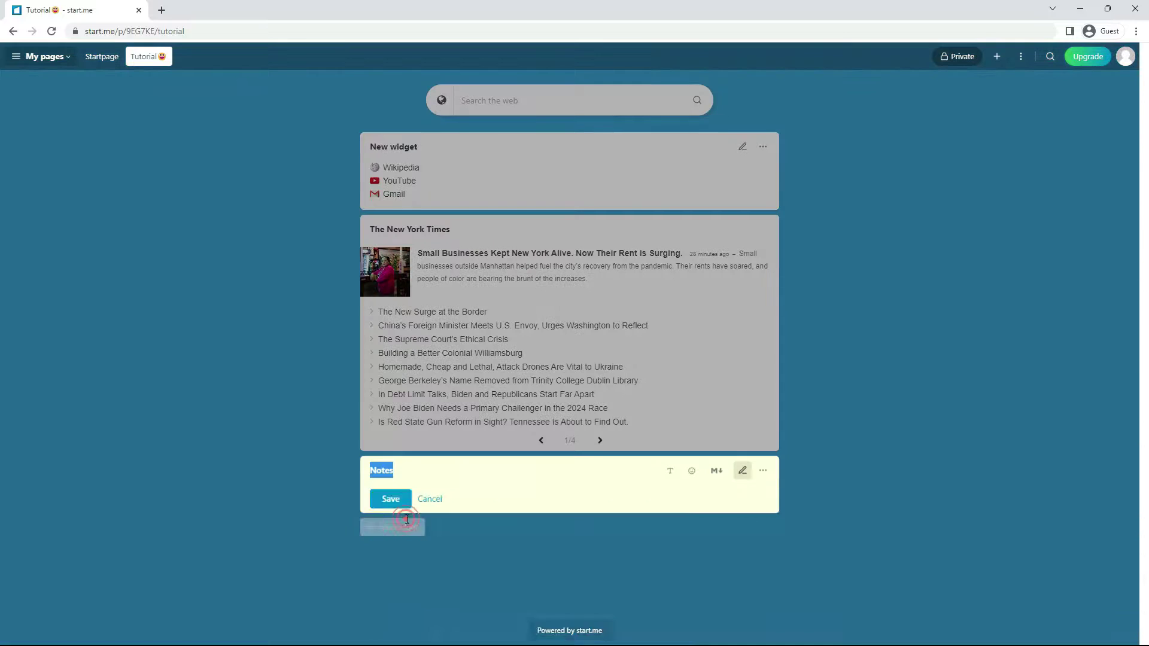
click(407, 520)
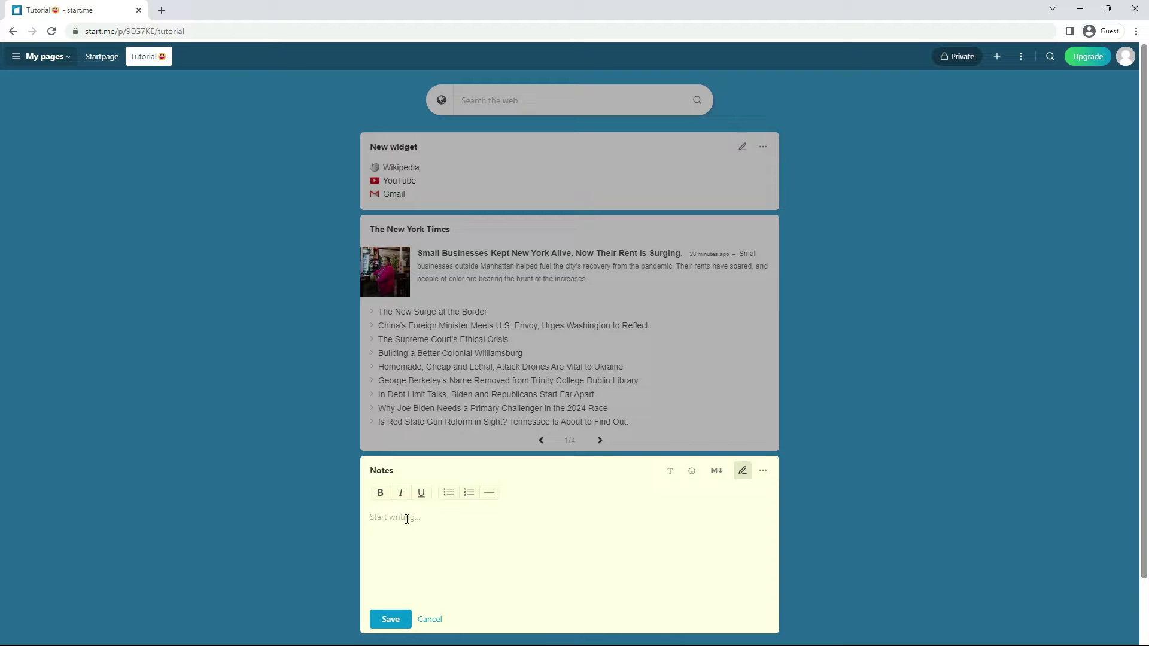
text(This is interesting!)
click(387, 619)
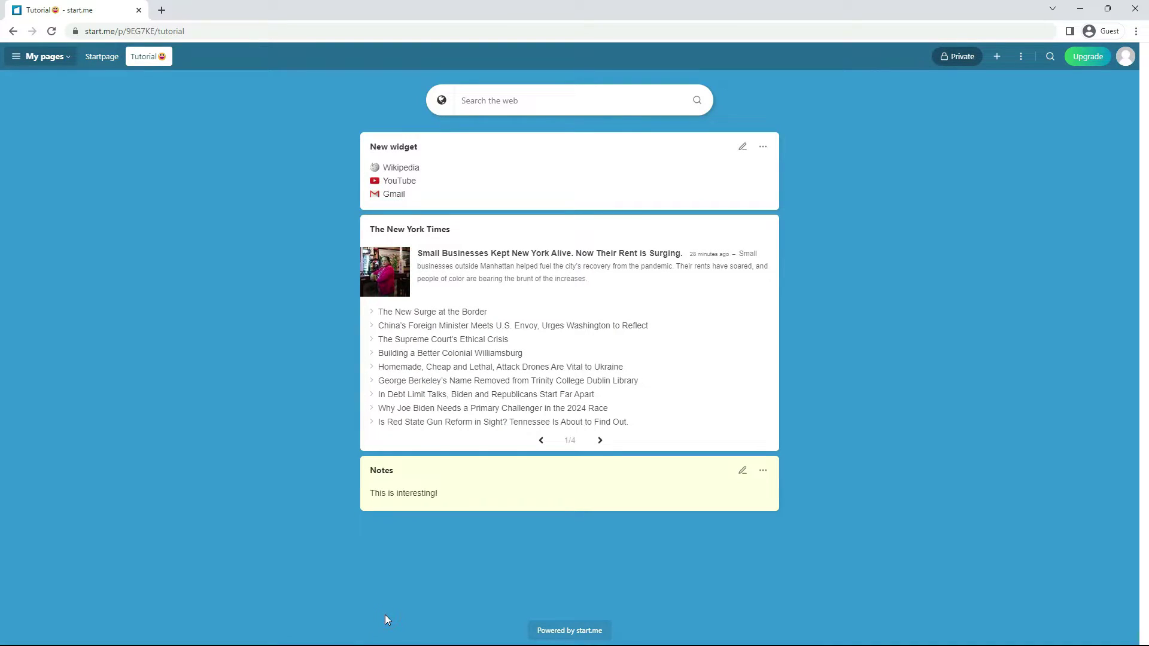
Delete The New York Times widget from the Tutorial page
mouse_move(690, 295)
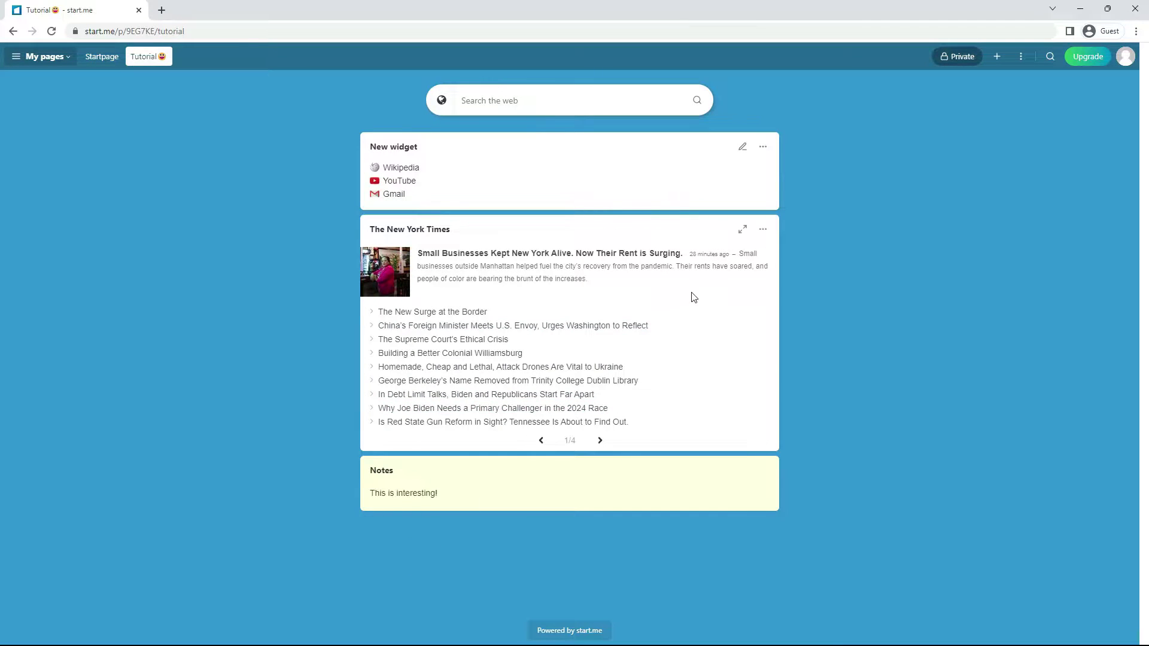
click(763, 232)
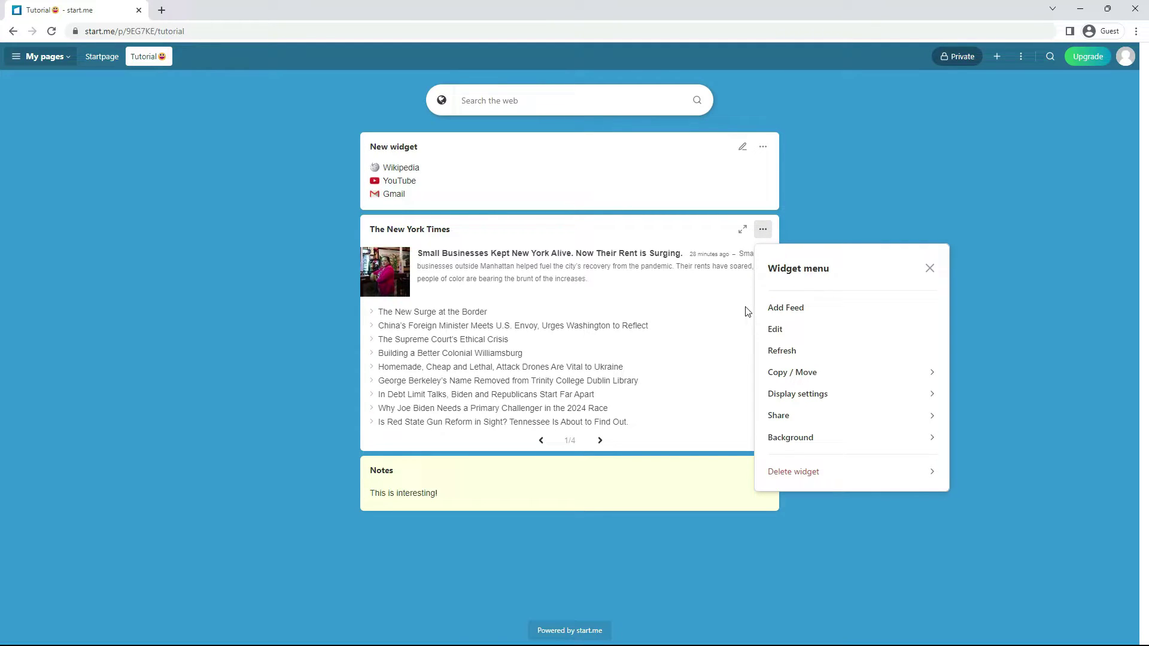
click(735, 354)
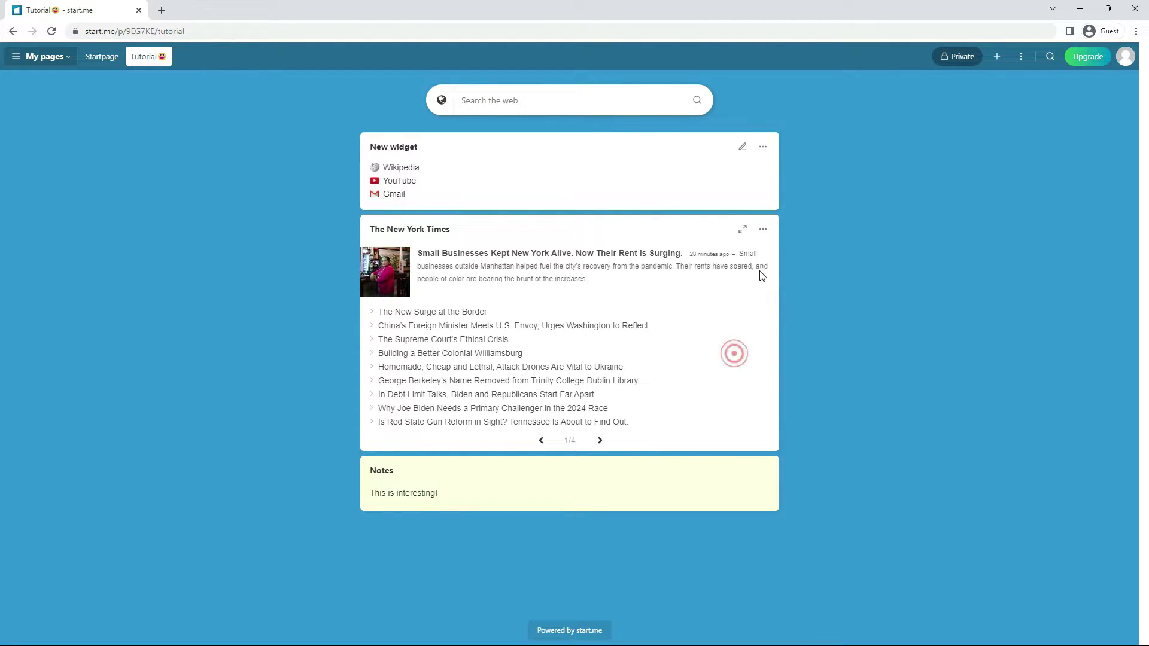
click(759, 232)
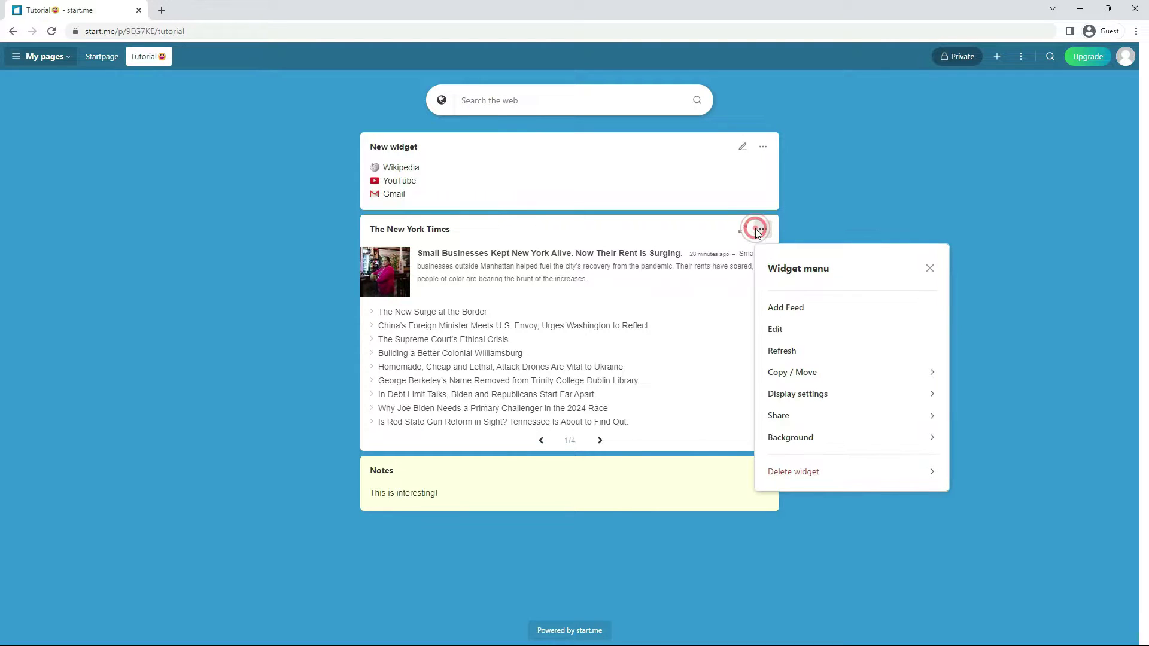
click(796, 473)
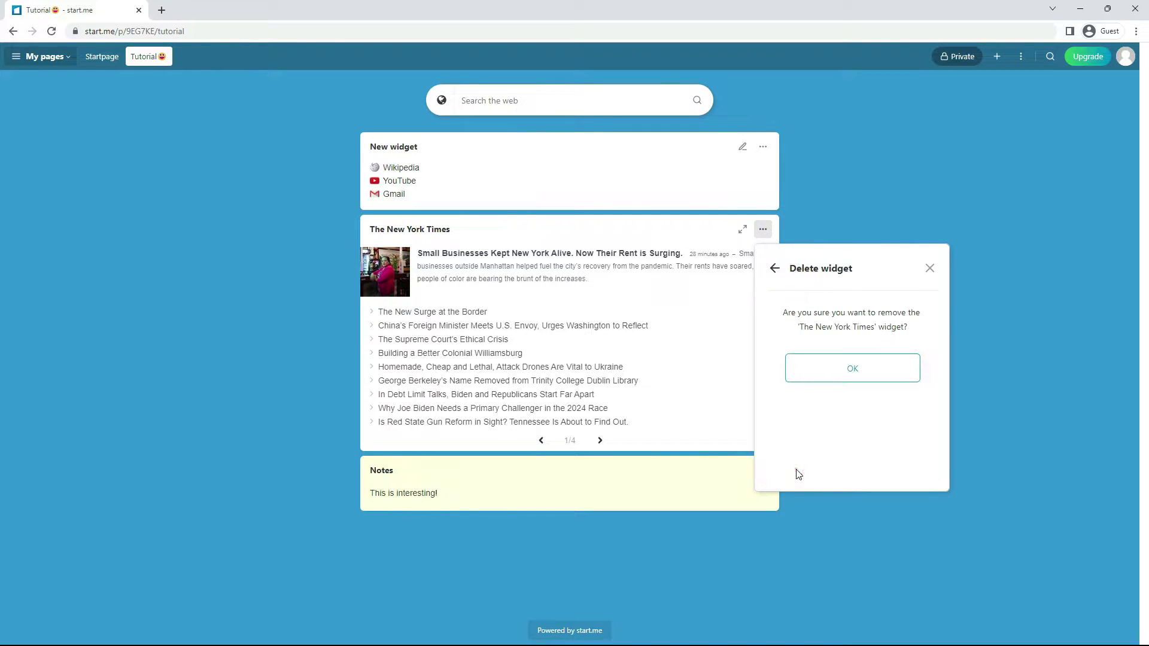
click(809, 371)
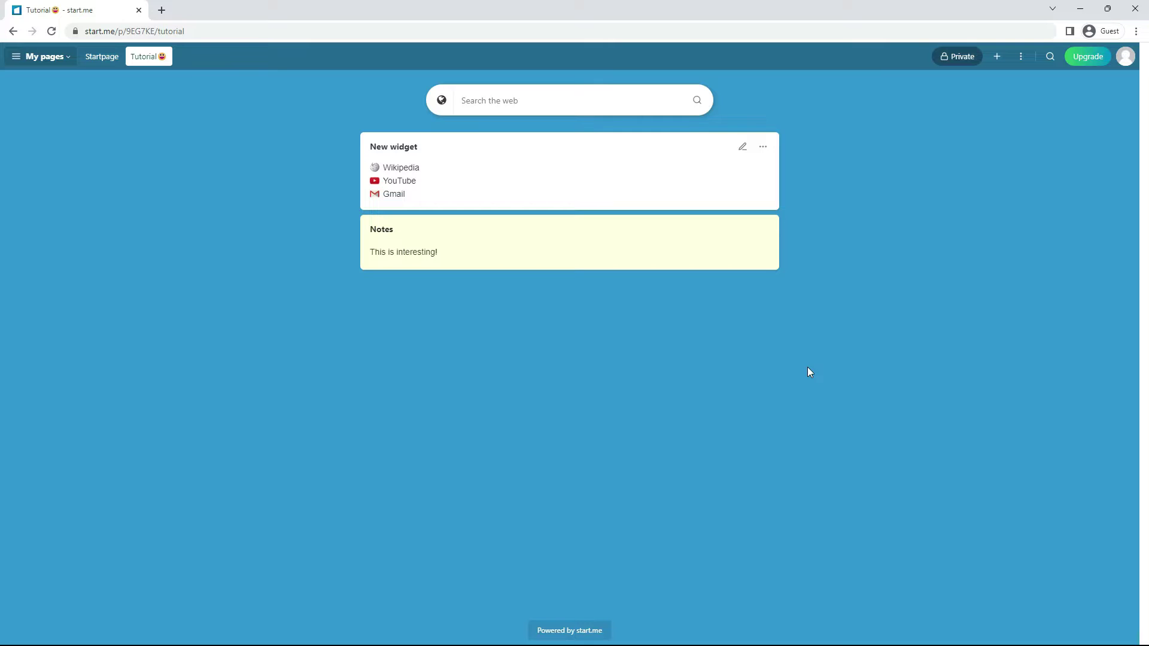
Open the Widget Gallery and scroll through its widget categories
click(999, 57)
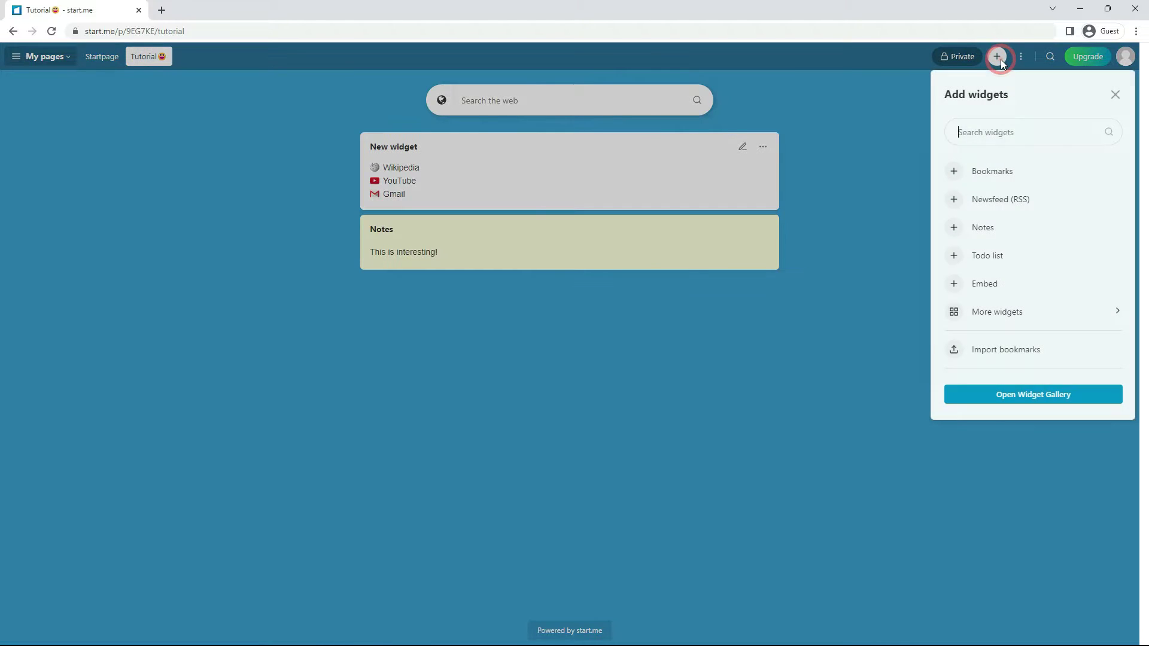
click(1033, 395)
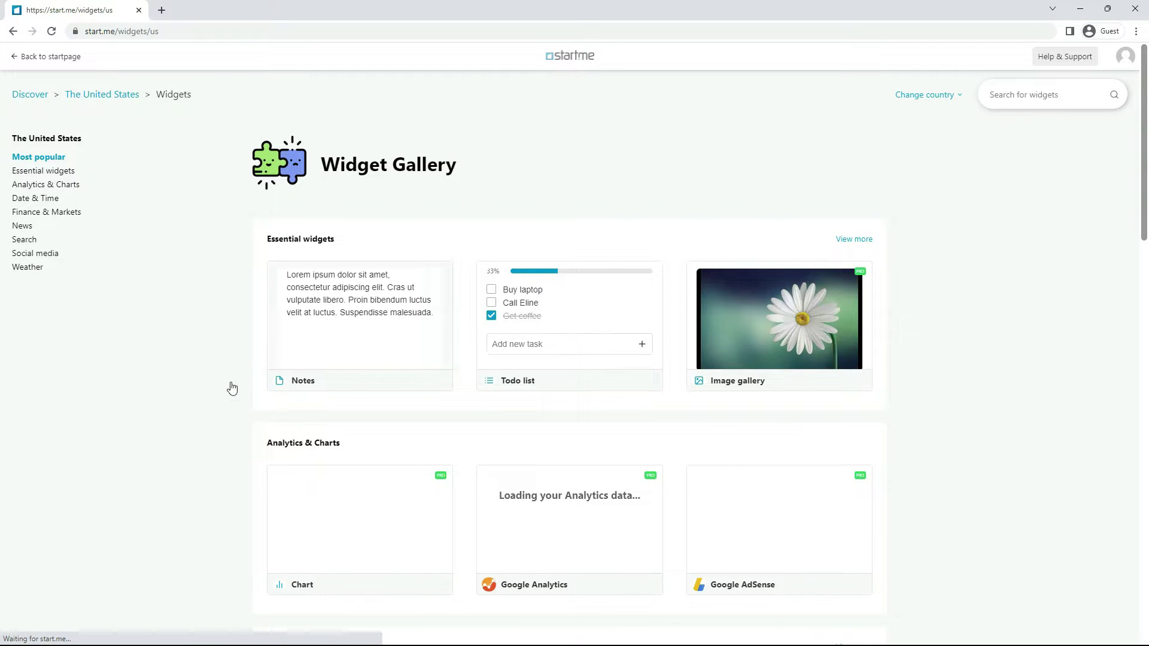
scroll(308, 394, down, 7)
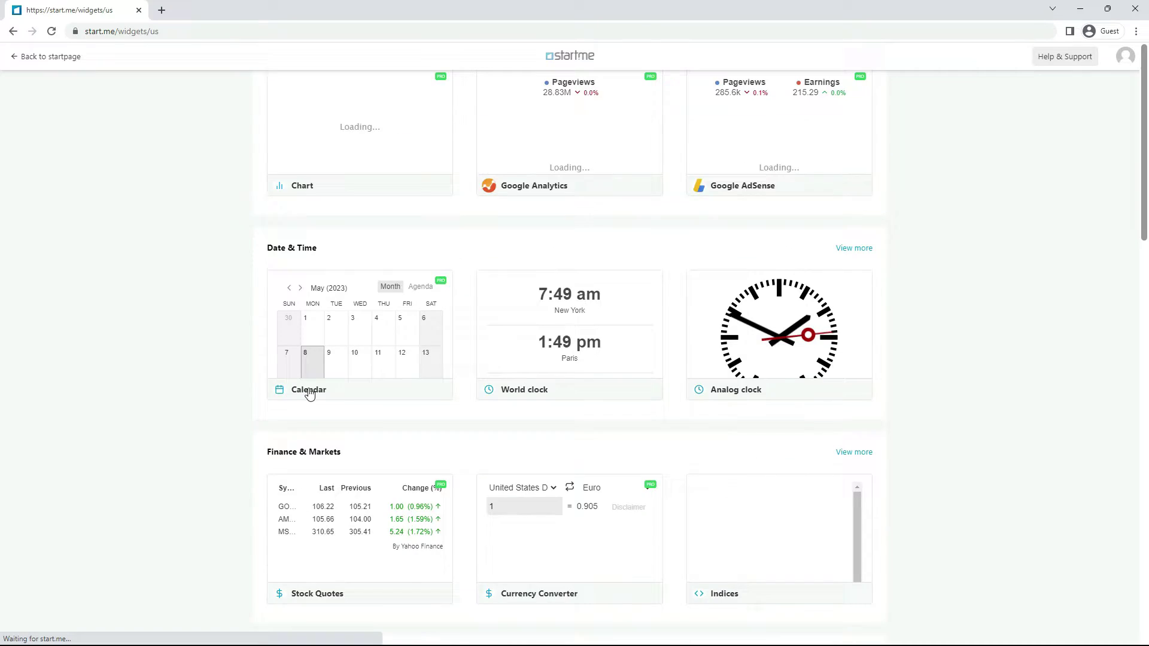
scroll(309, 394, down, 5)
scroll(309, 394, down, 2)
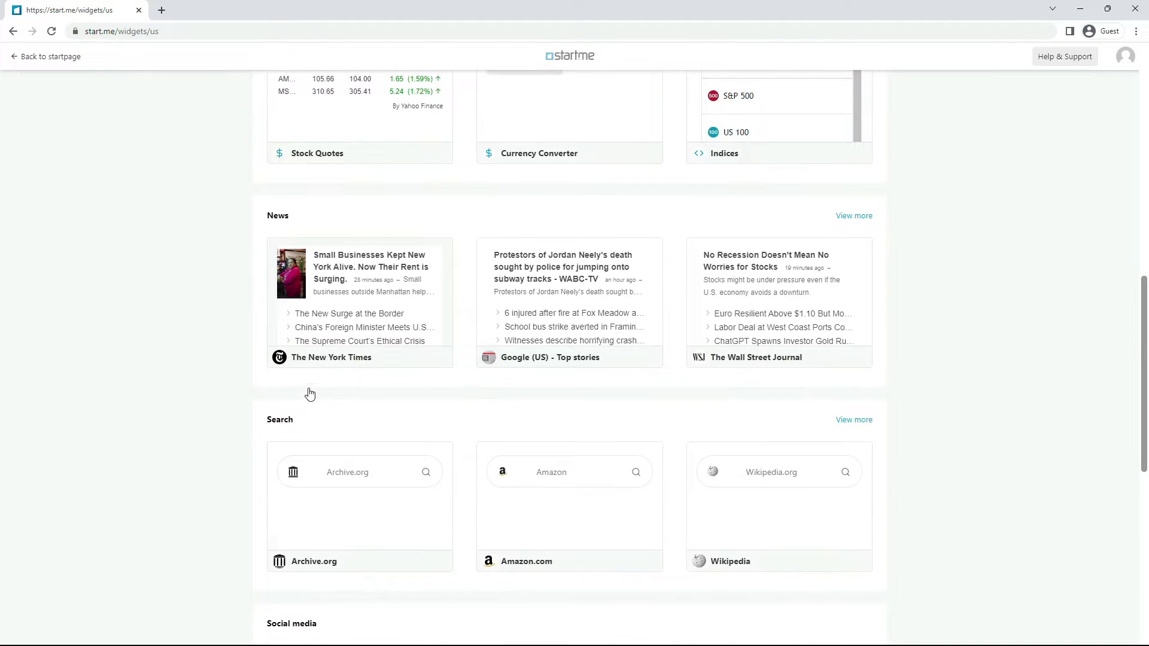
scroll(309, 394, down, 6)
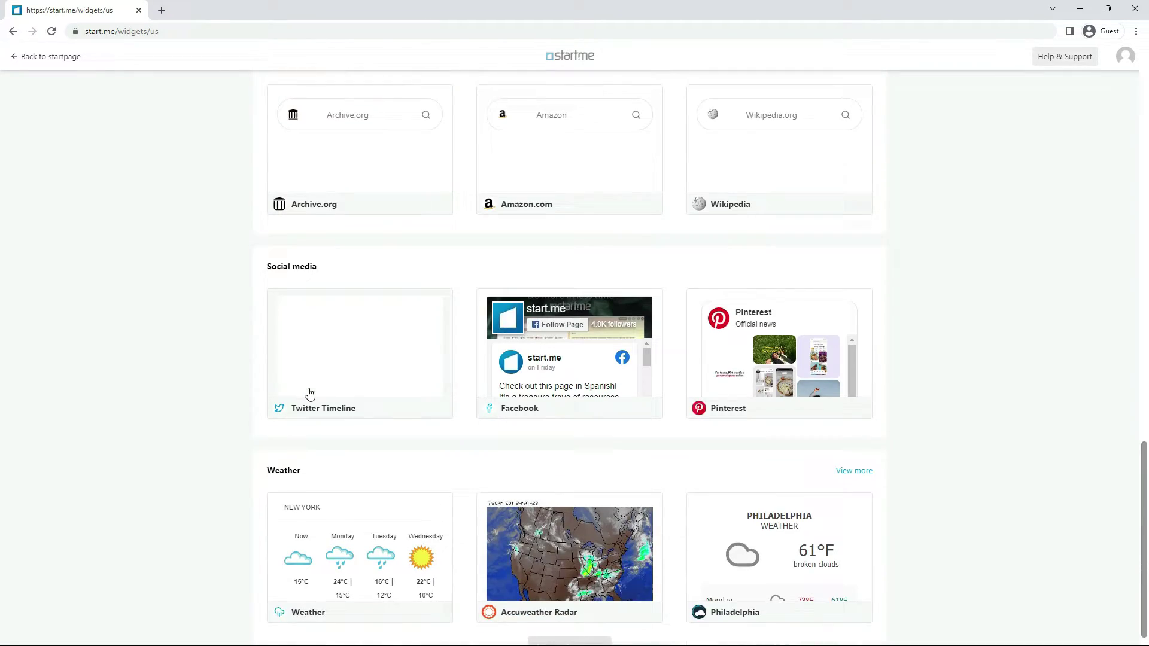
scroll(309, 394, up, 20)
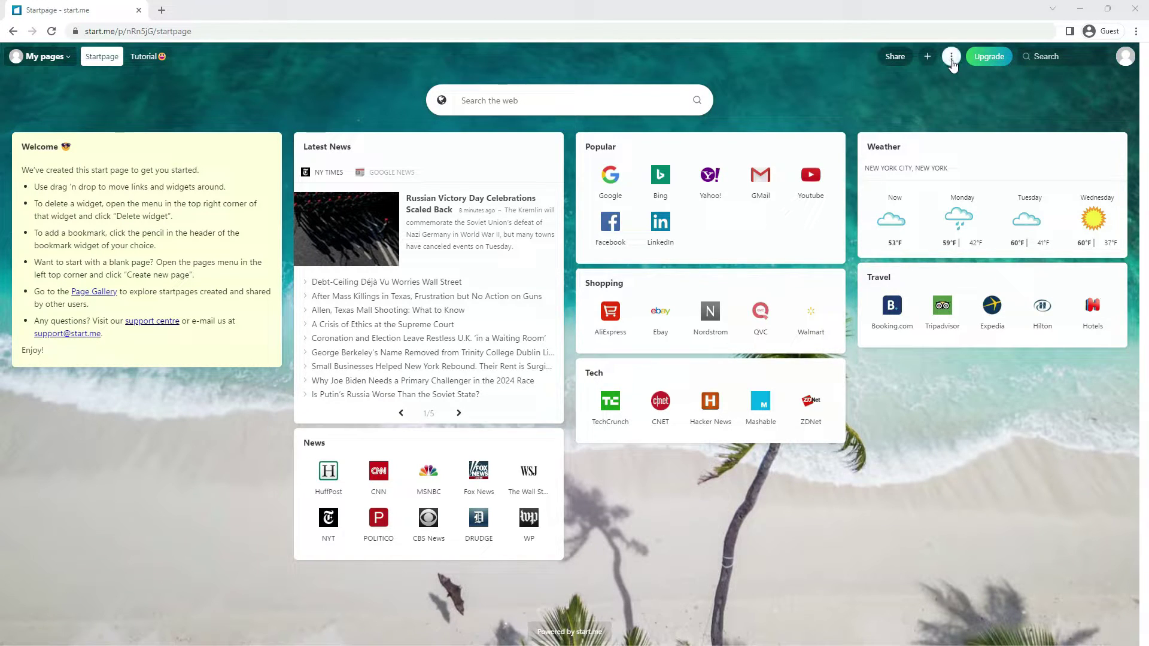
Reset the Startpage background to plain blue in Change background & layout
click(953, 62)
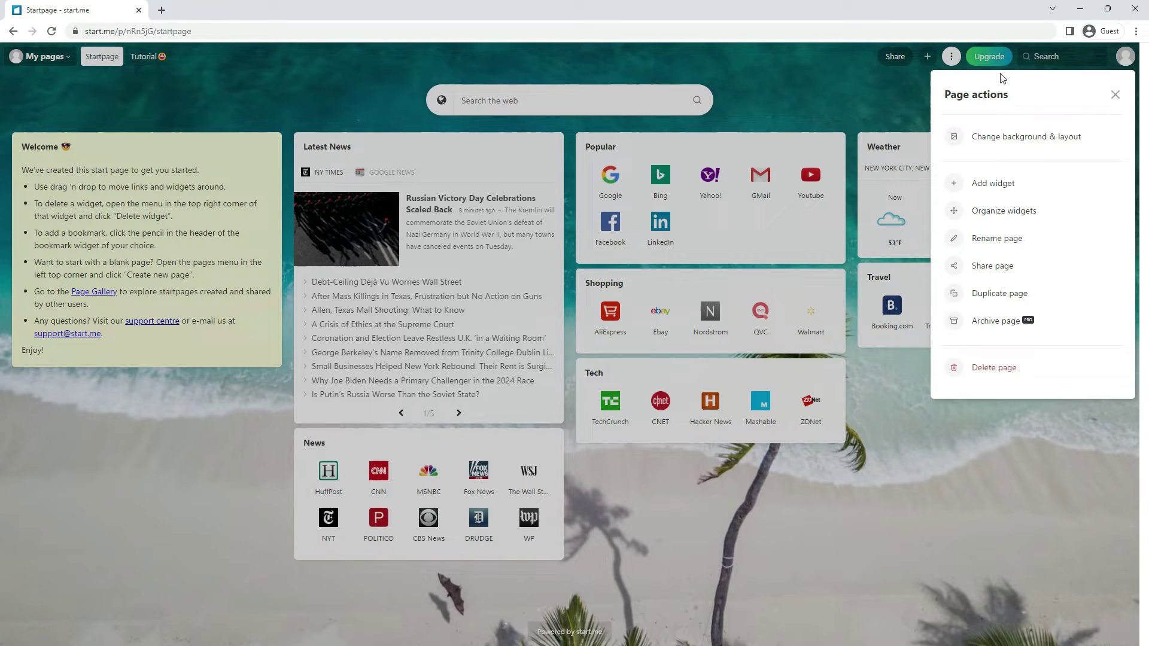
click(1017, 141)
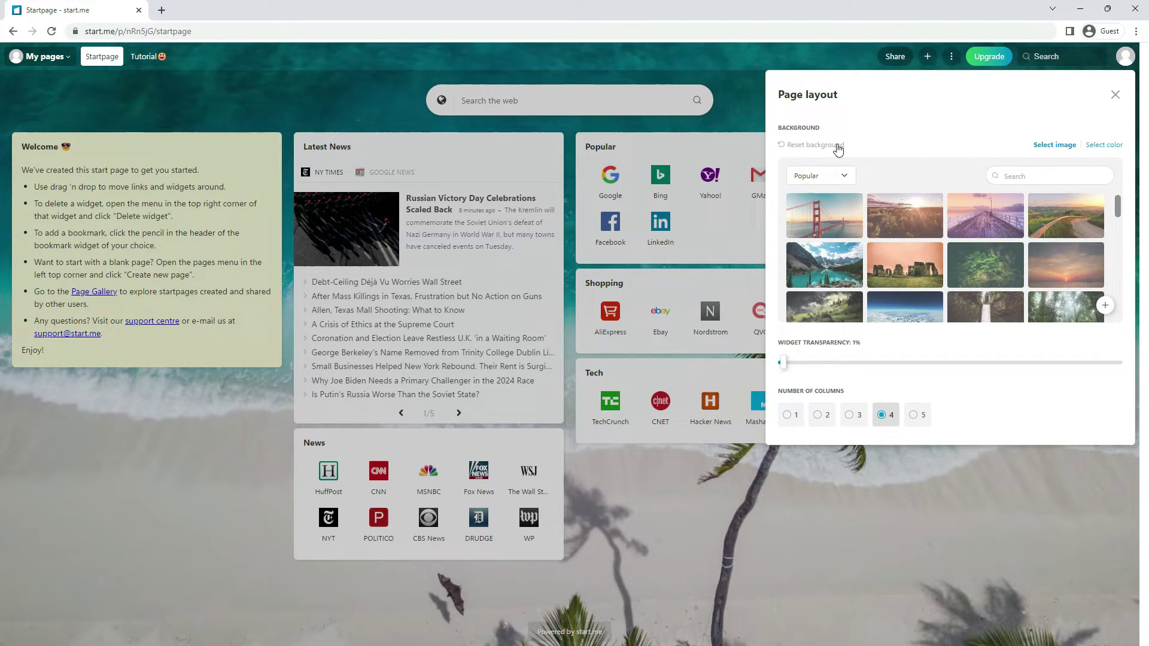
click(818, 145)
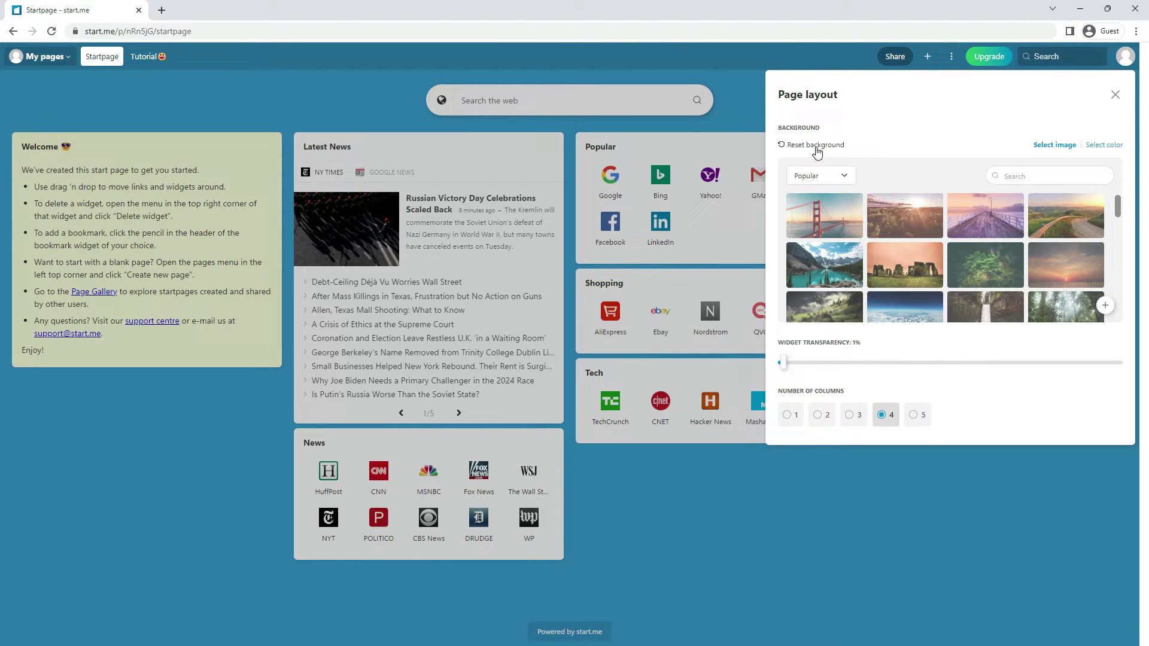
Browse the background image gallery and switch it to the New category
scroll(826, 226, down, 2)
scroll(825, 227, down, 4)
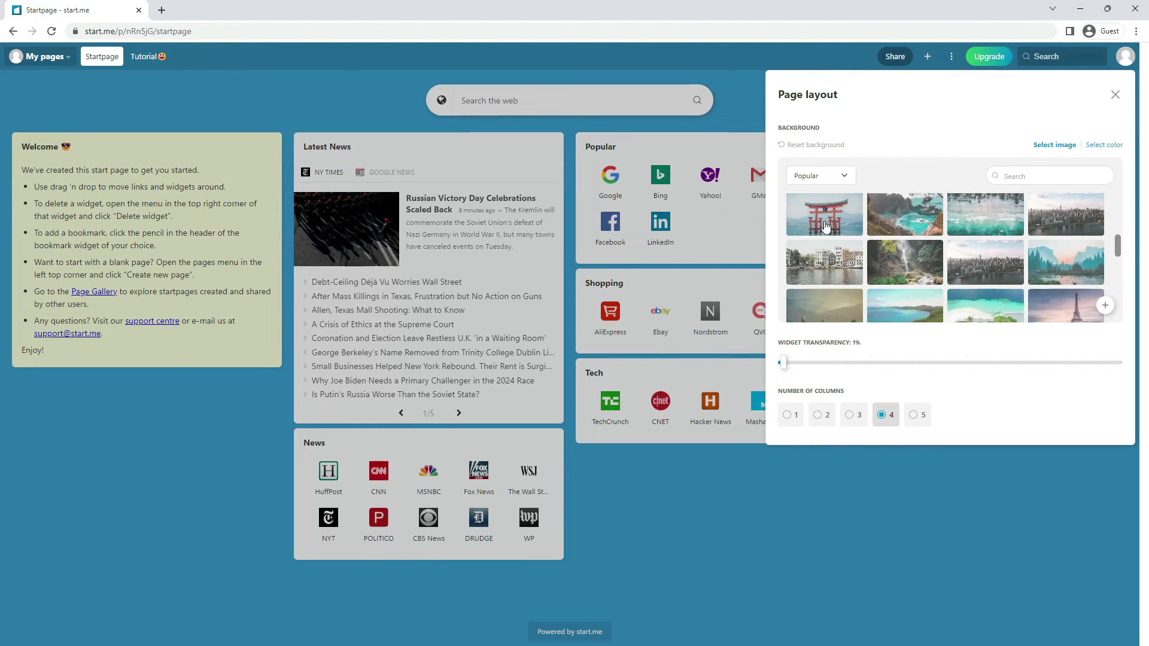
scroll(826, 226, down, 5)
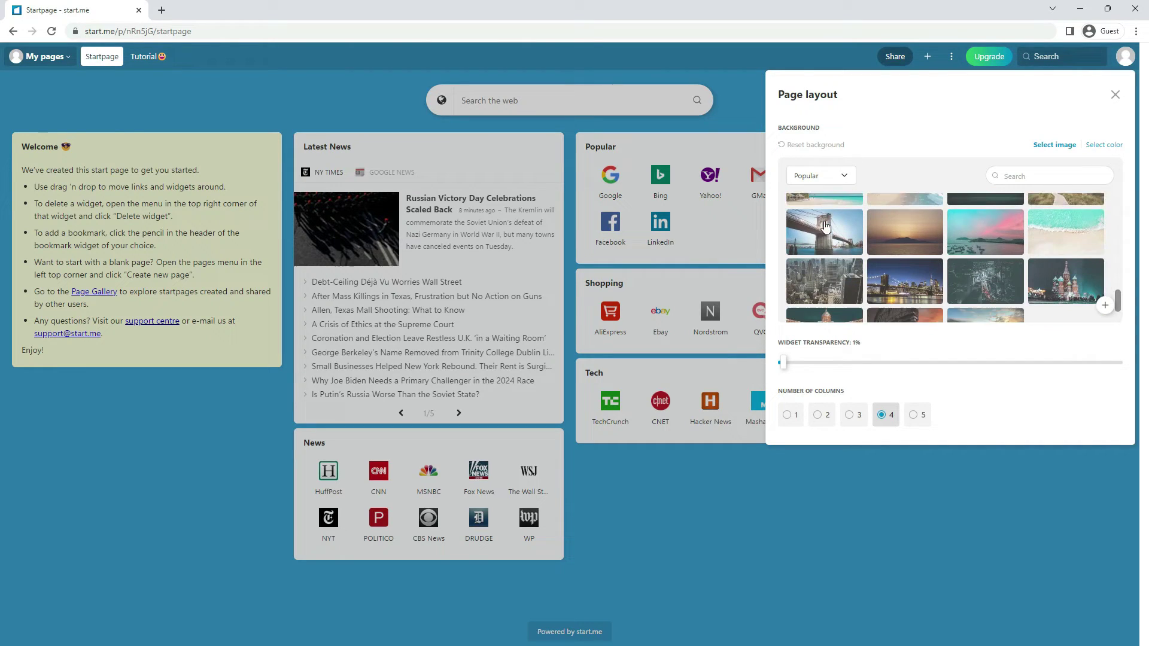
scroll(826, 226, up, 3)
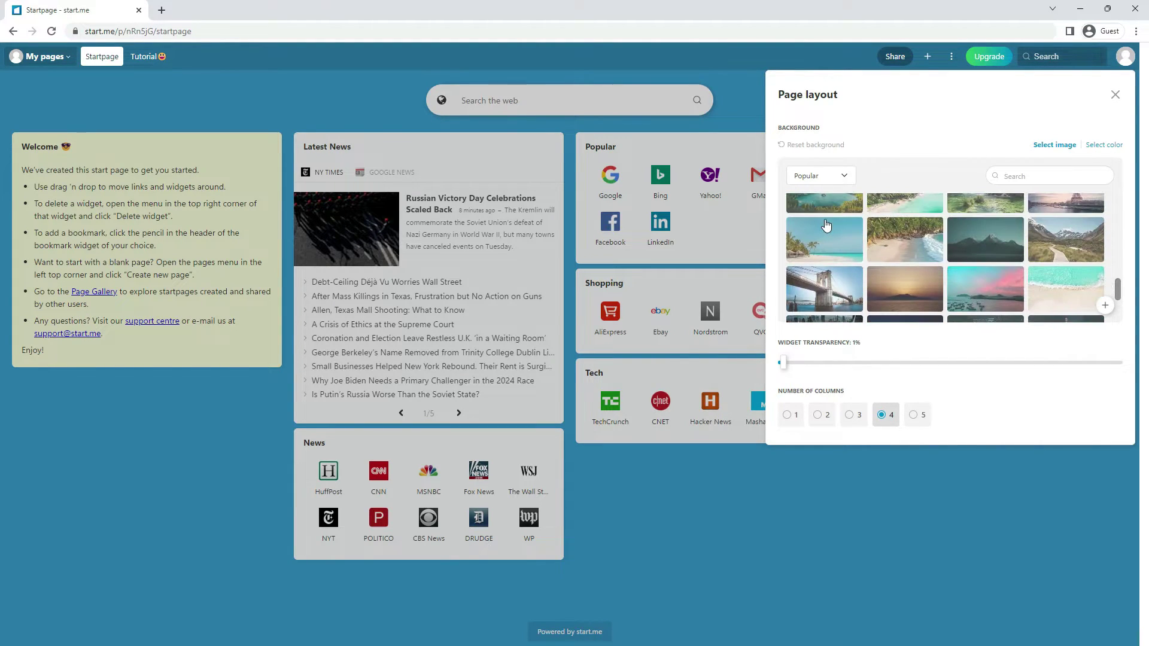
click(831, 178)
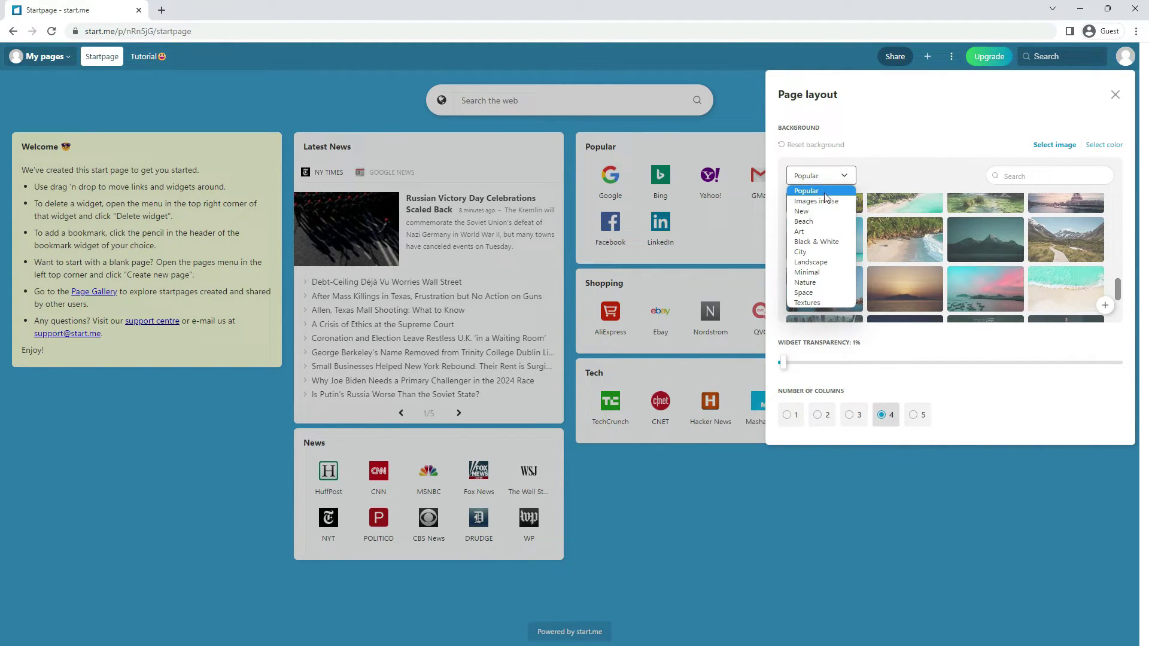
click(826, 217)
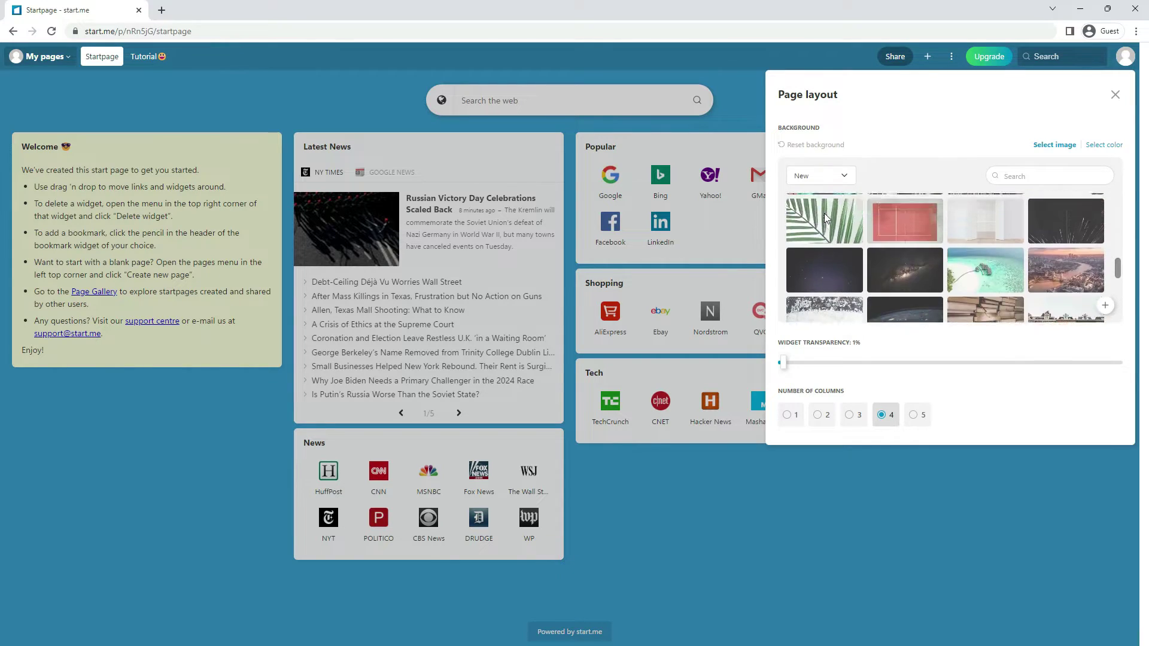
Switch the gallery to the City category and scroll through its photos
click(829, 176)
click(824, 252)
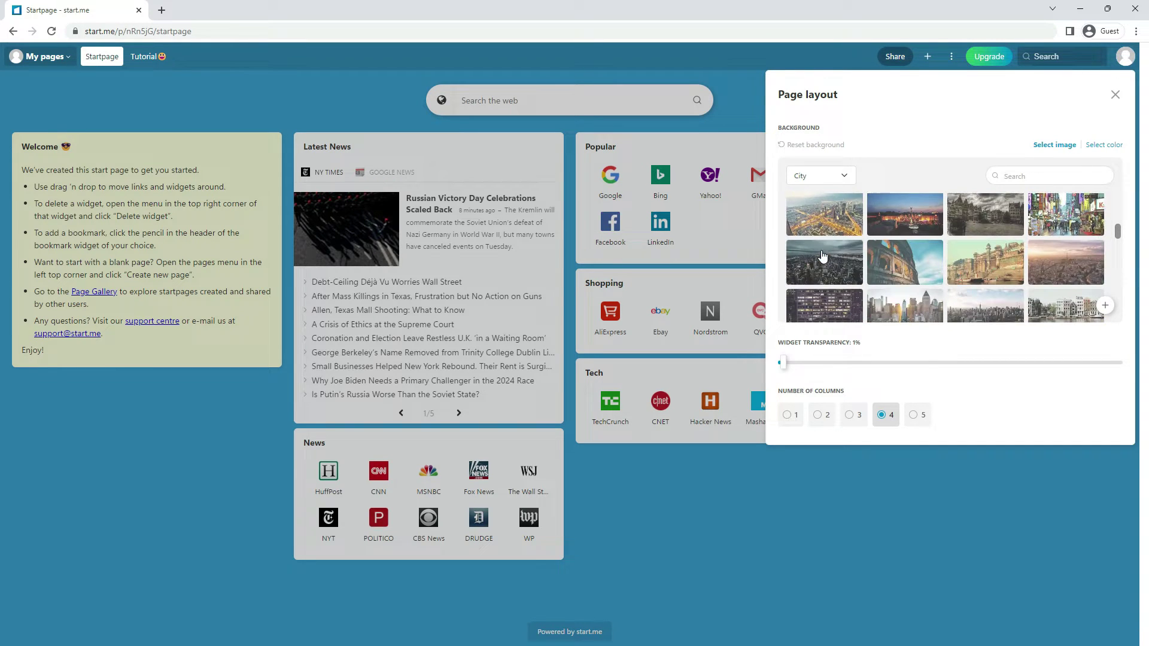
scroll(823, 256, down, 5)
scroll(823, 256, down, 5)
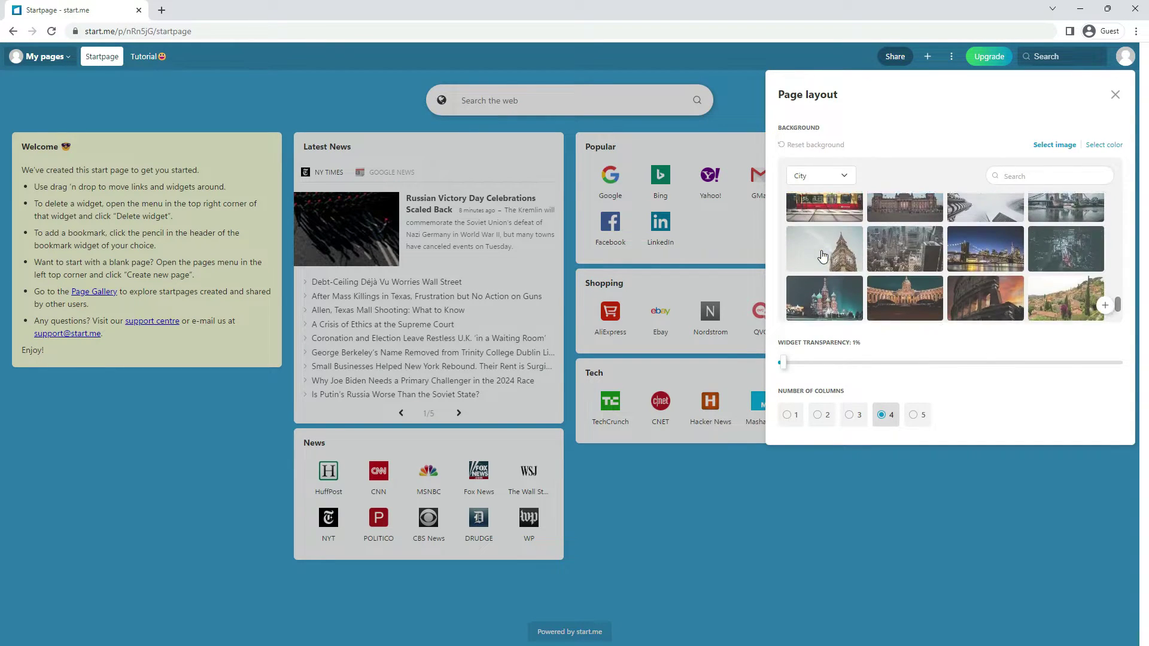
scroll(823, 256, up, 5)
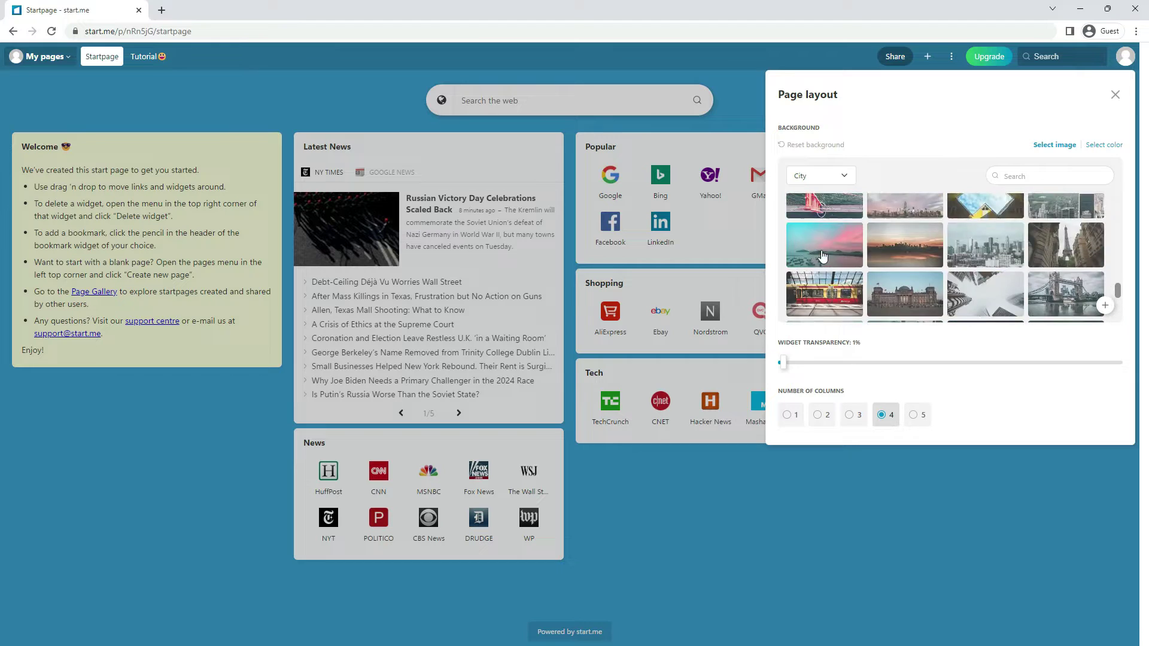
scroll(823, 256, up, 3)
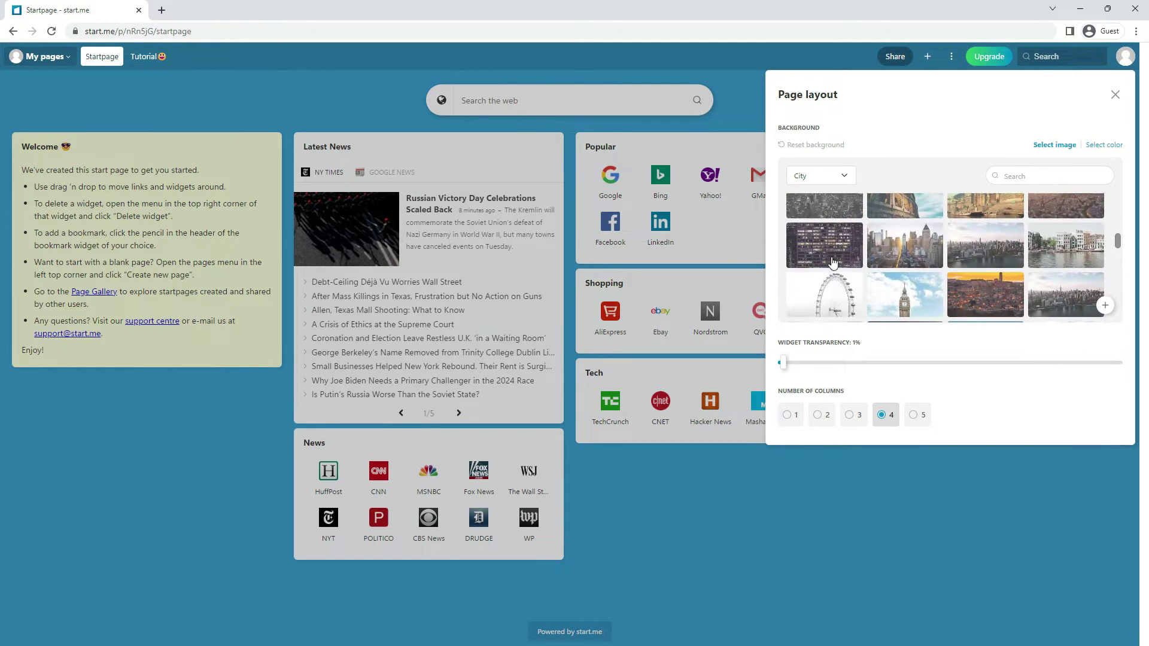
click(1106, 307)
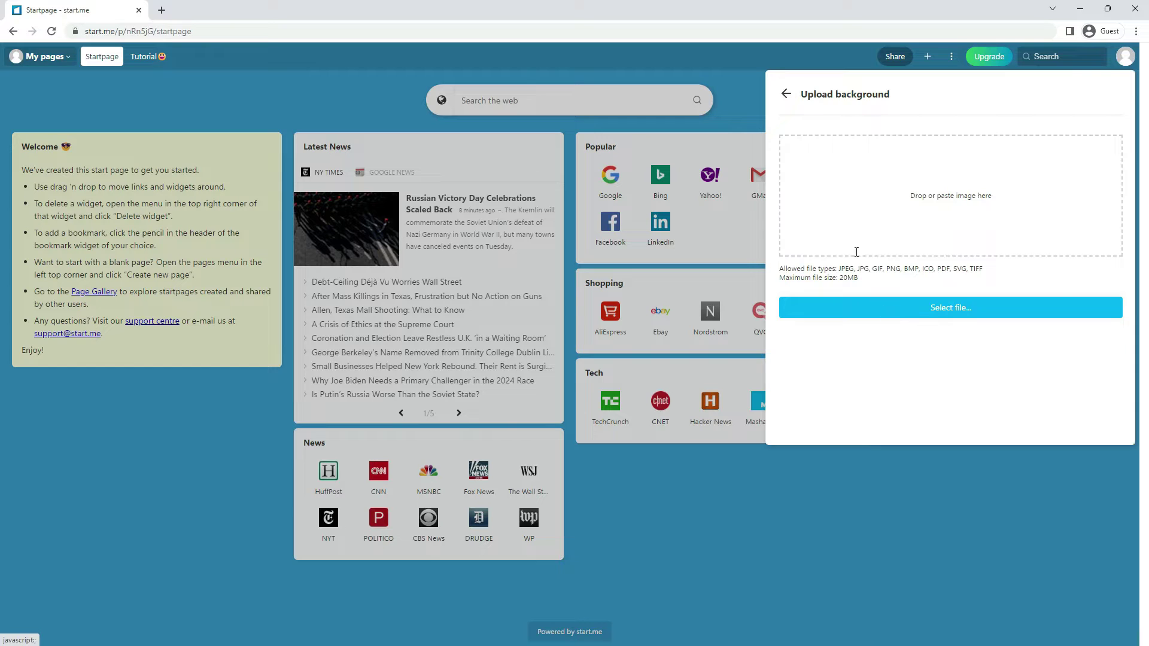
click(786, 94)
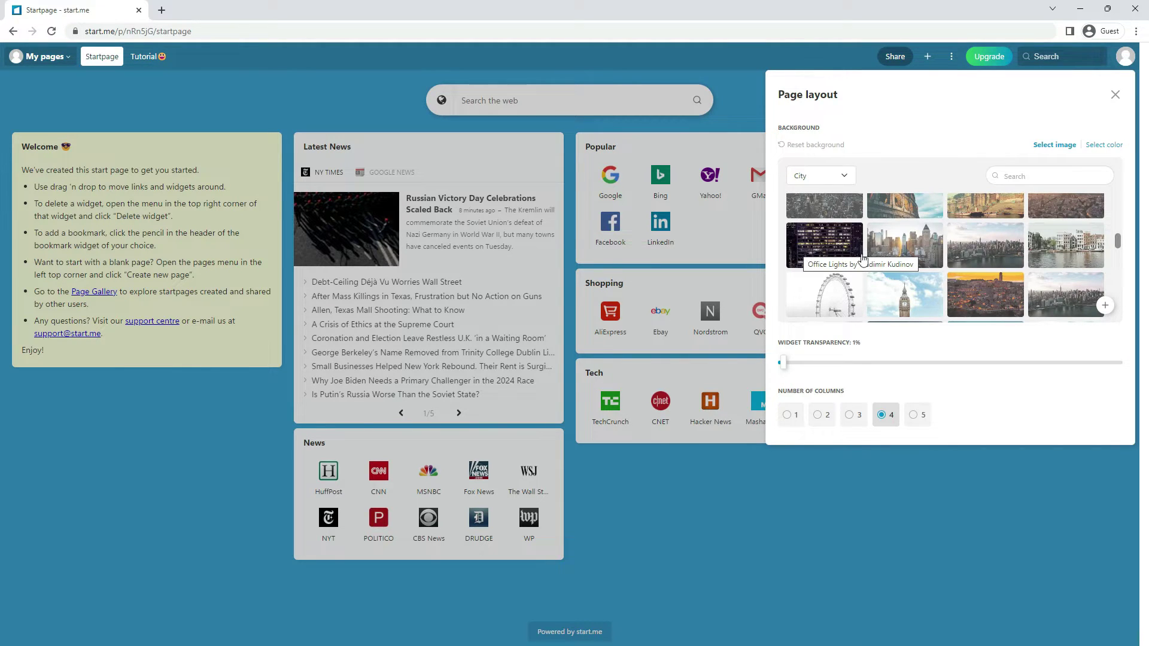
After trying green, orange and crimson swatches, set the background to solid black #000000
click(1105, 145)
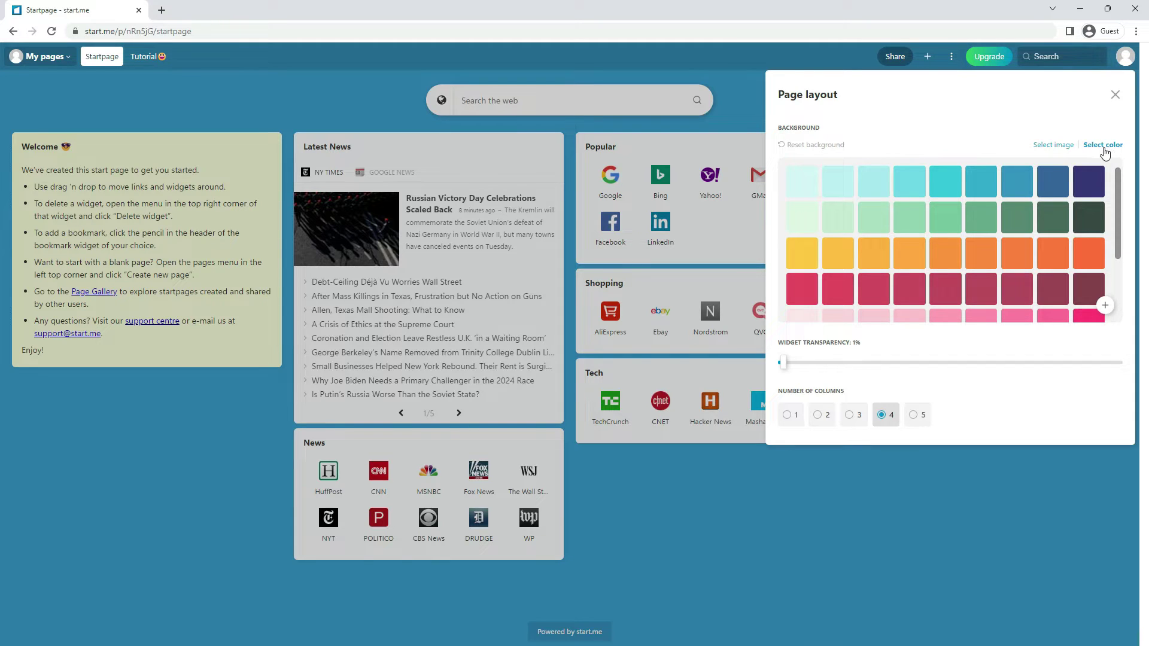
click(915, 219)
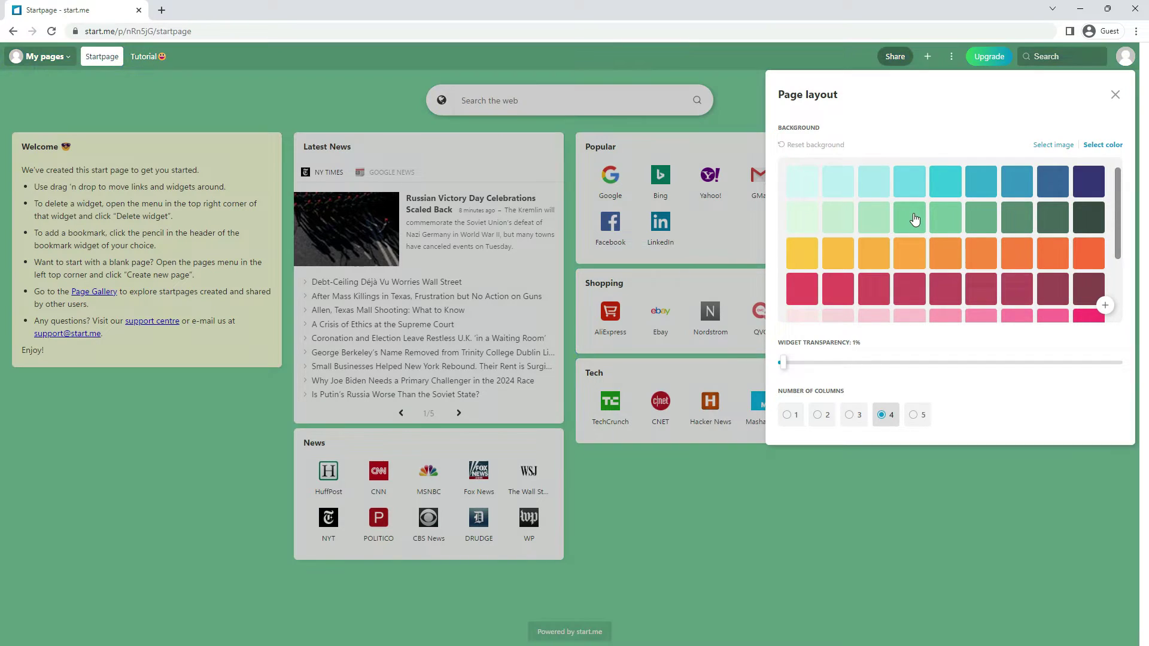
click(916, 262)
click(913, 292)
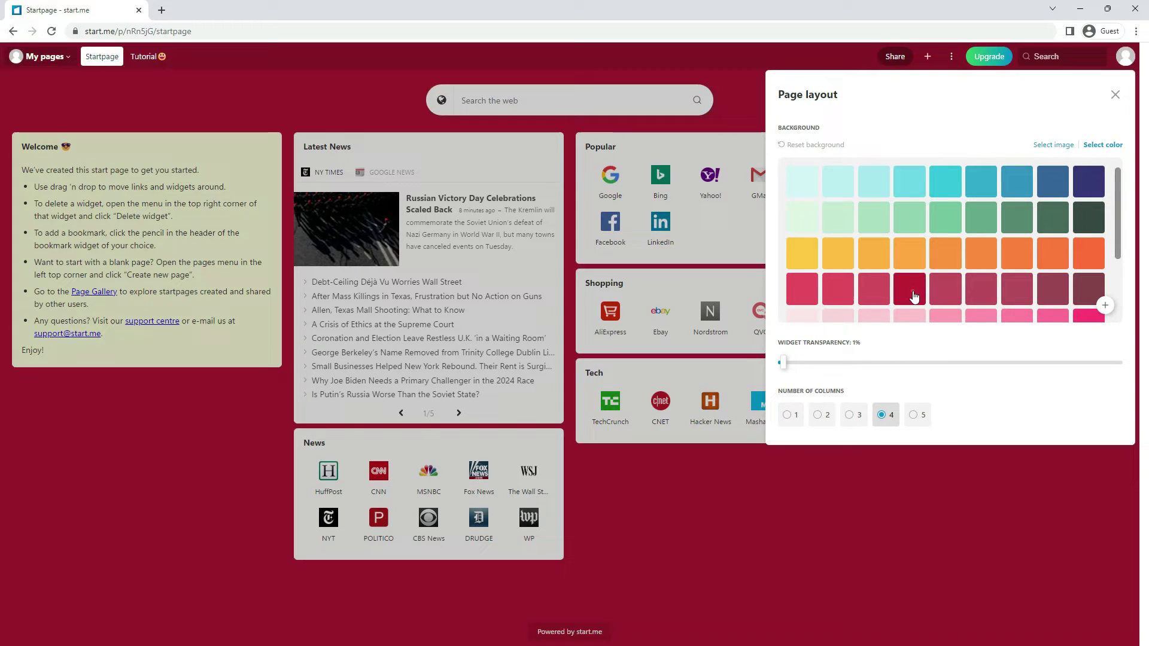
click(1105, 306)
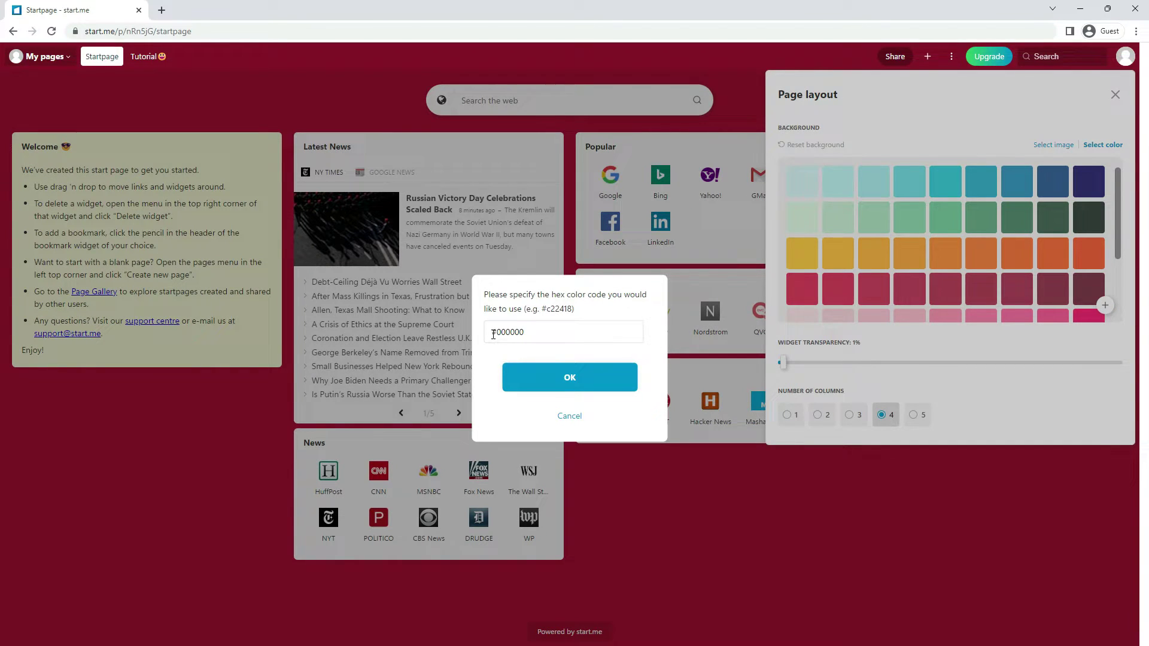
click(553, 377)
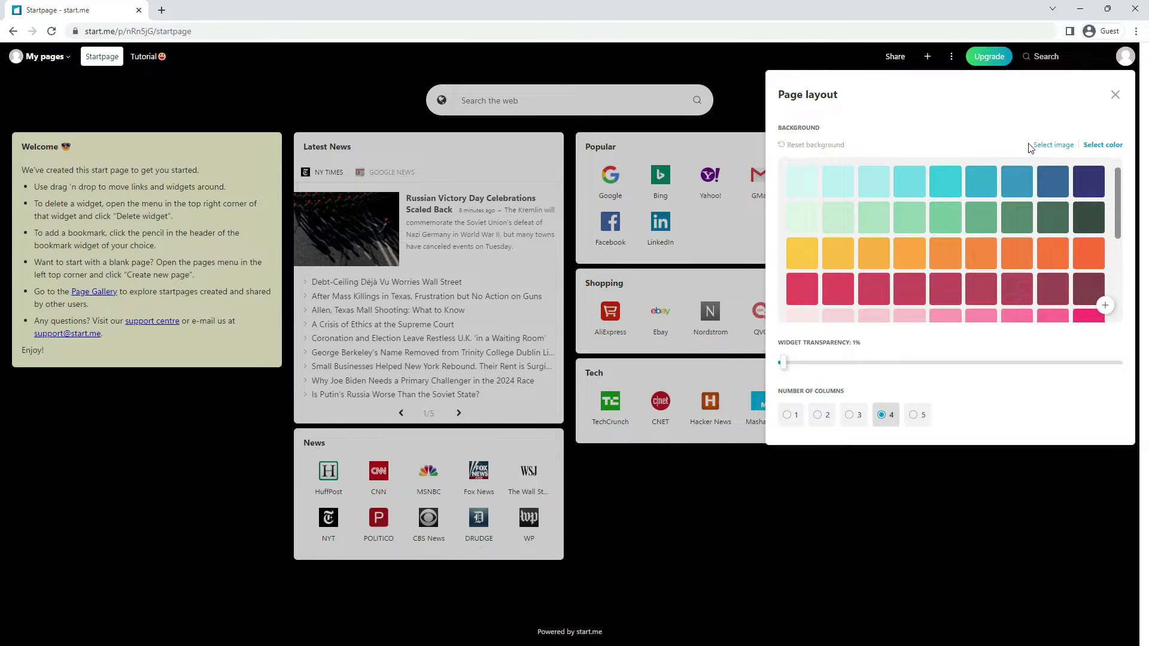
Use the sunlit Manhattan street photo from the City gallery as background, then close Page layout
click(1053, 145)
click(984, 242)
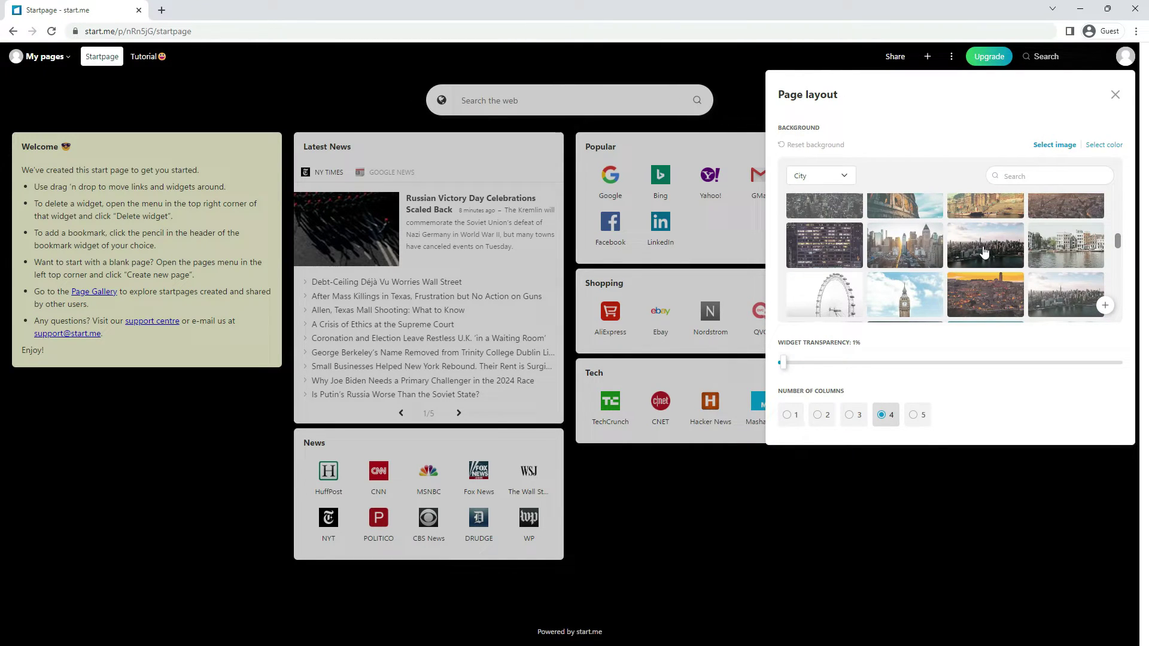
click(925, 258)
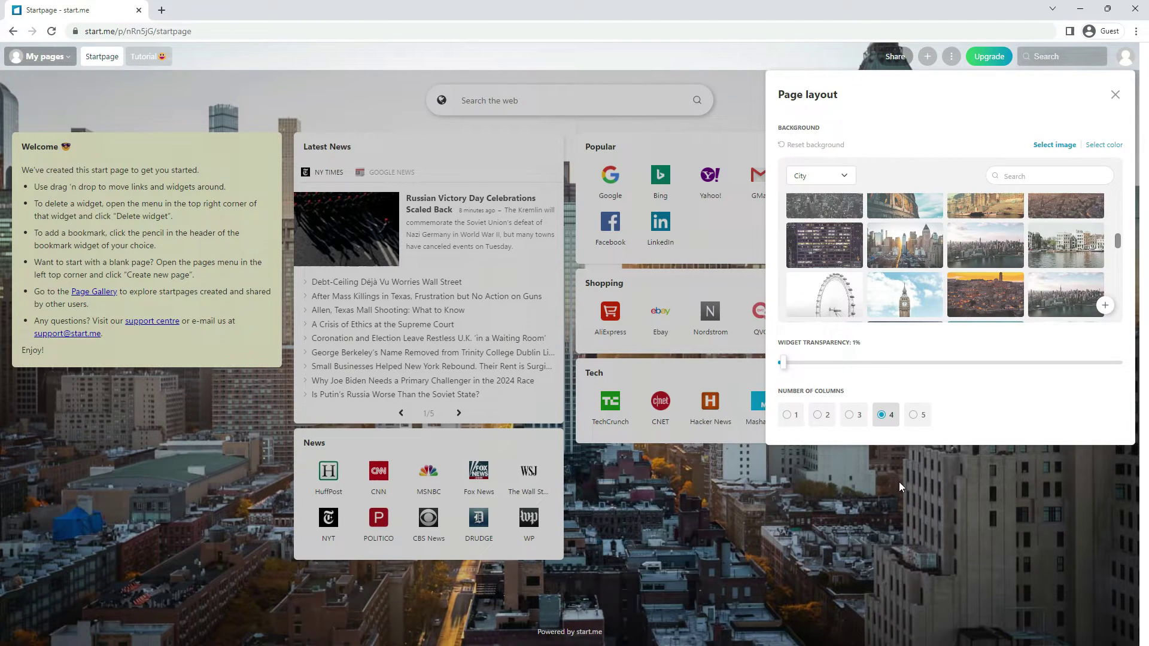
click(1115, 96)
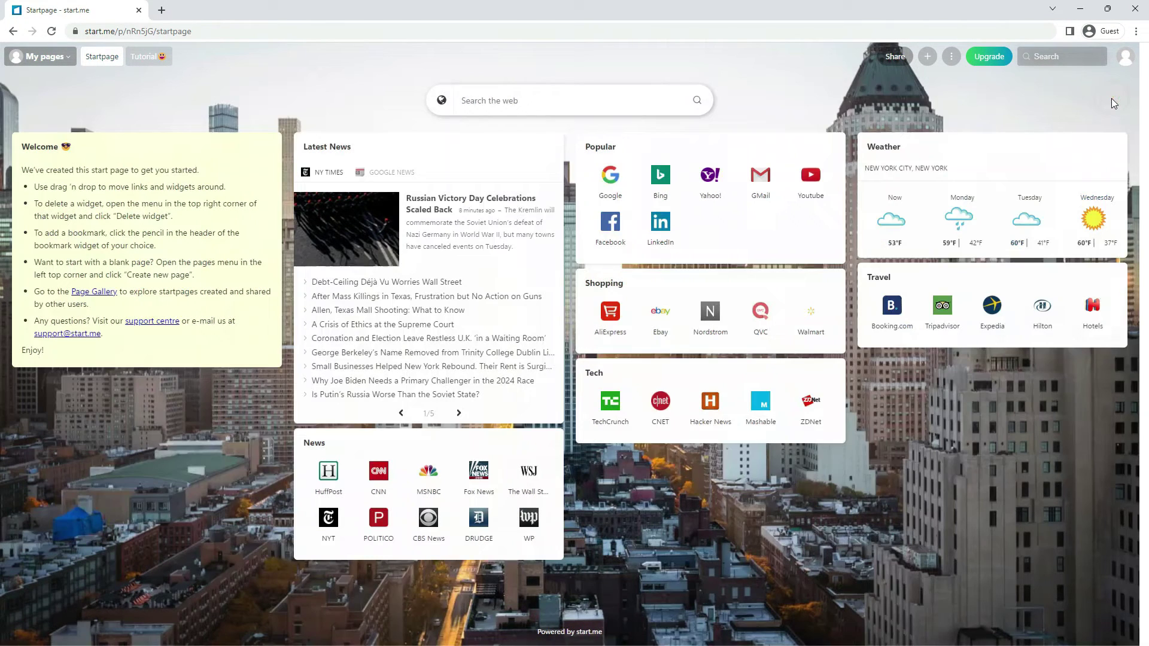
click(928, 395)
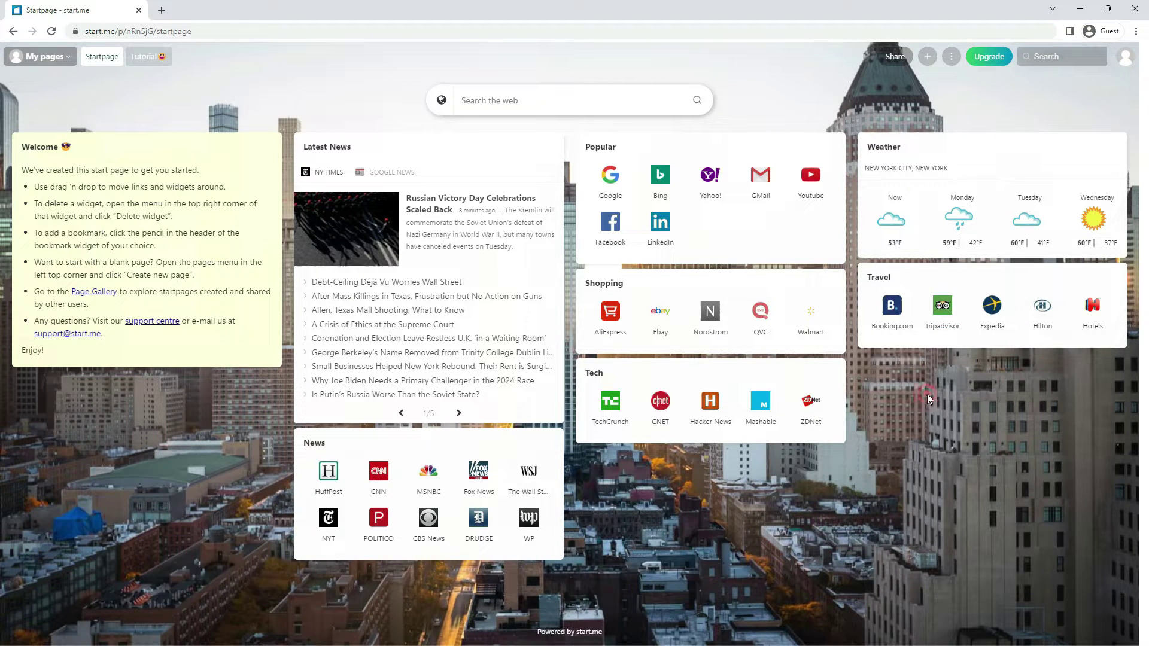
Reopen Change background & layout from the three-dot menu and set widget transparency to 0%
click(952, 56)
click(985, 139)
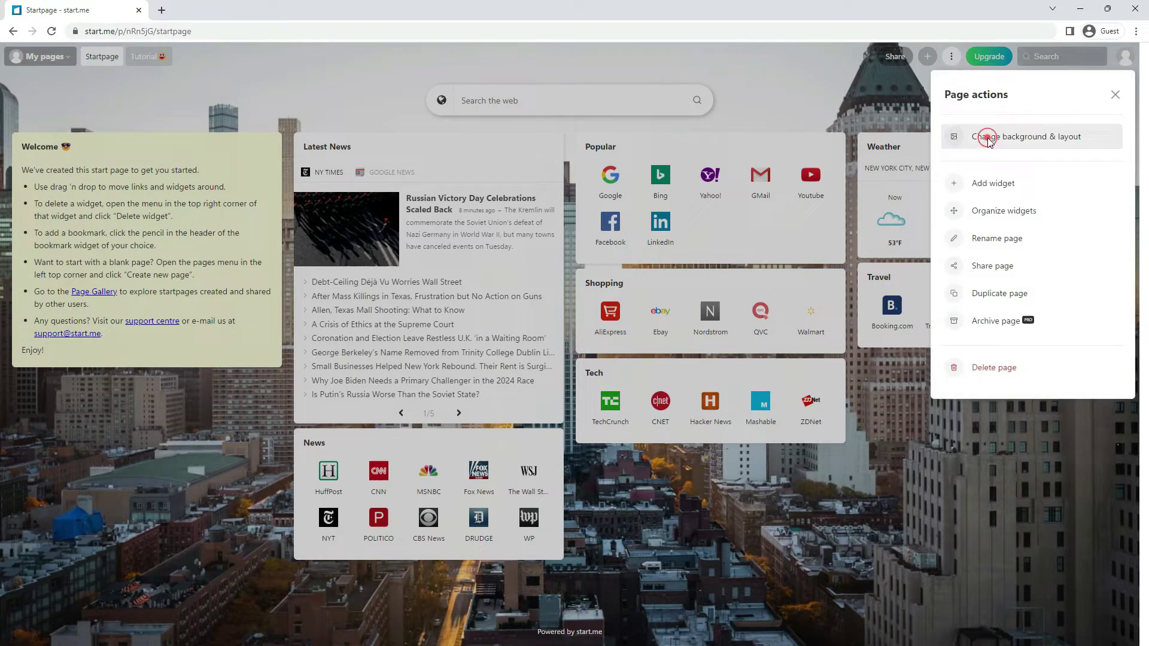
click(735, 121)
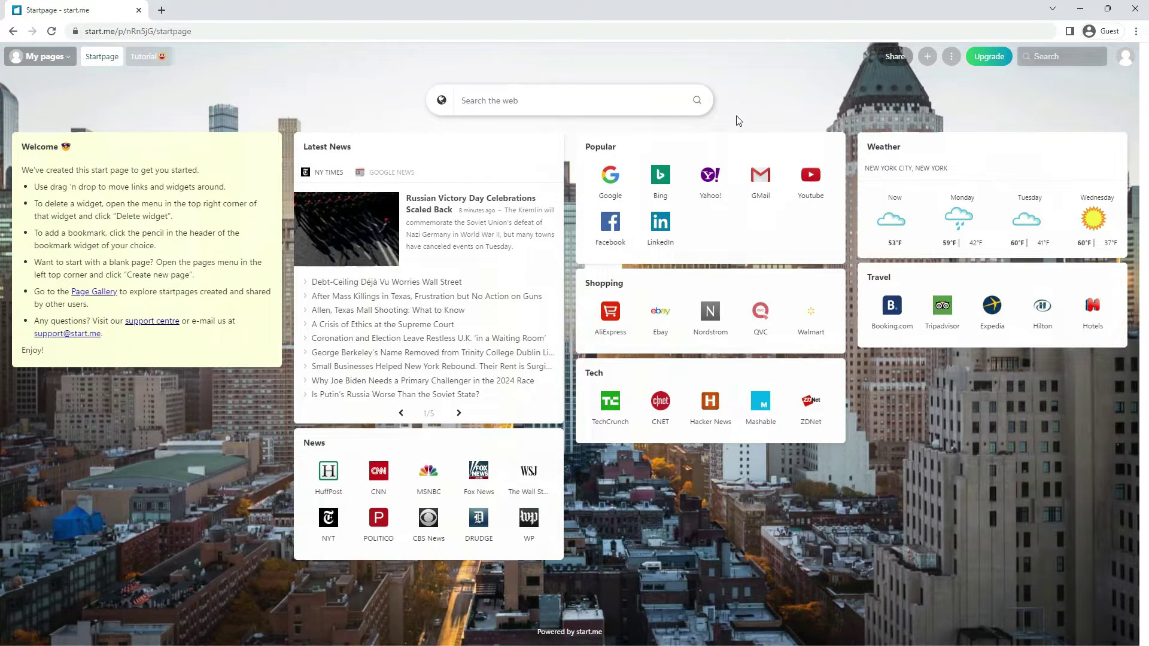
click(951, 58)
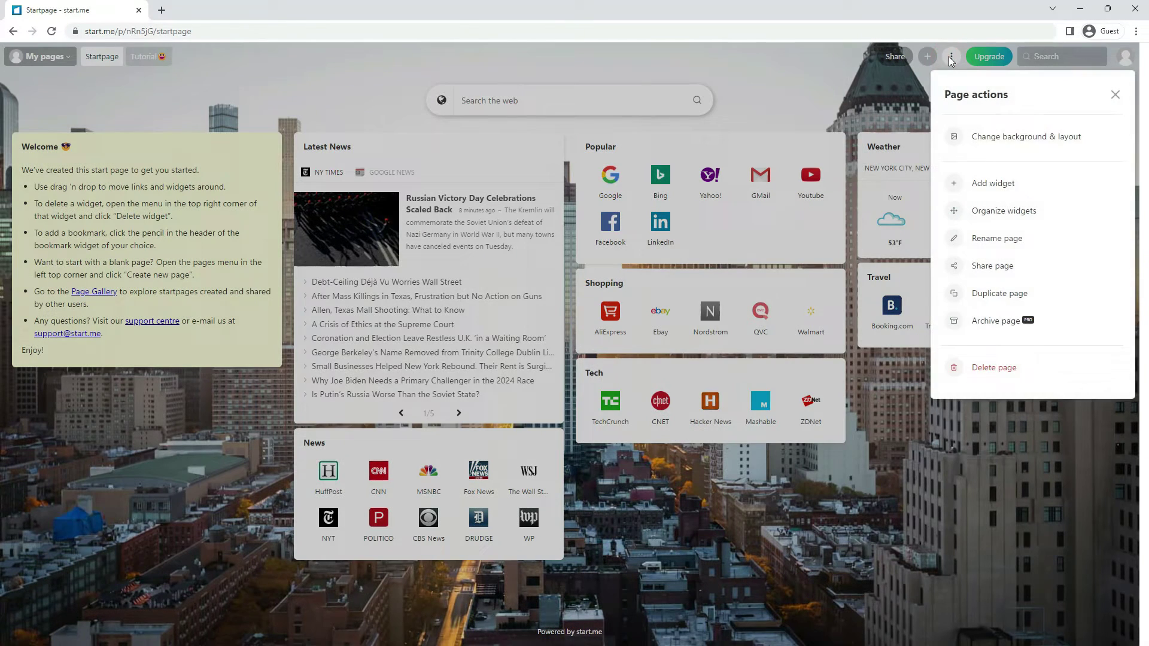
click(958, 137)
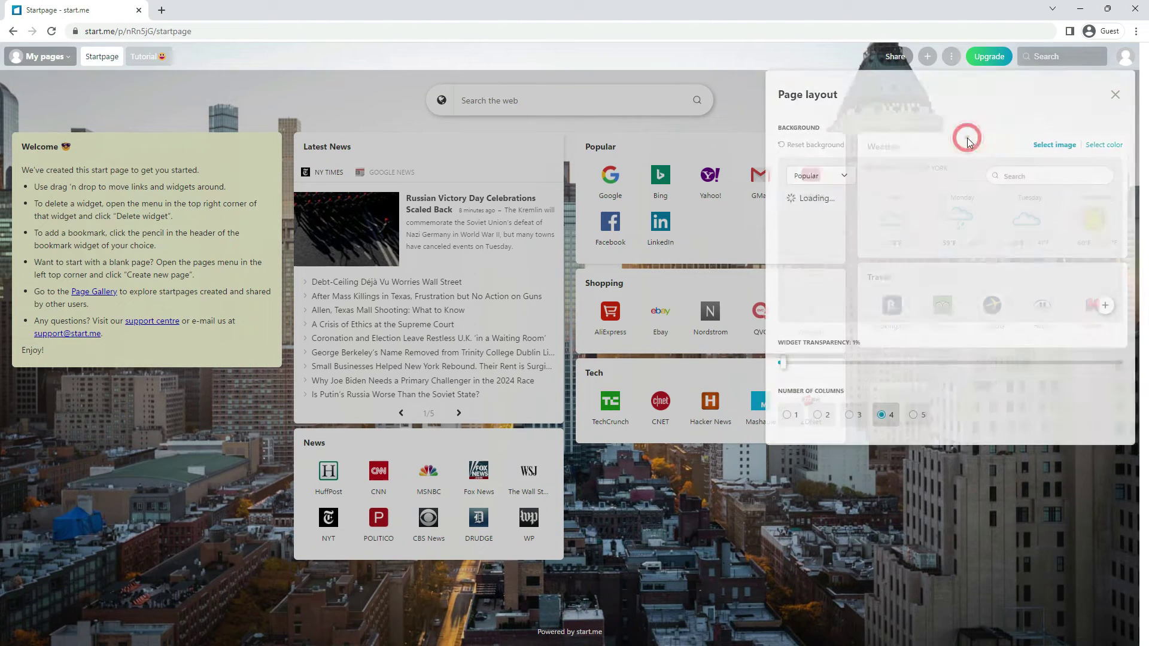
mouse_move(783, 363)
mouse_down()
mouse_move(1127, 366)
mouse_move(775, 365)
mouse_up()
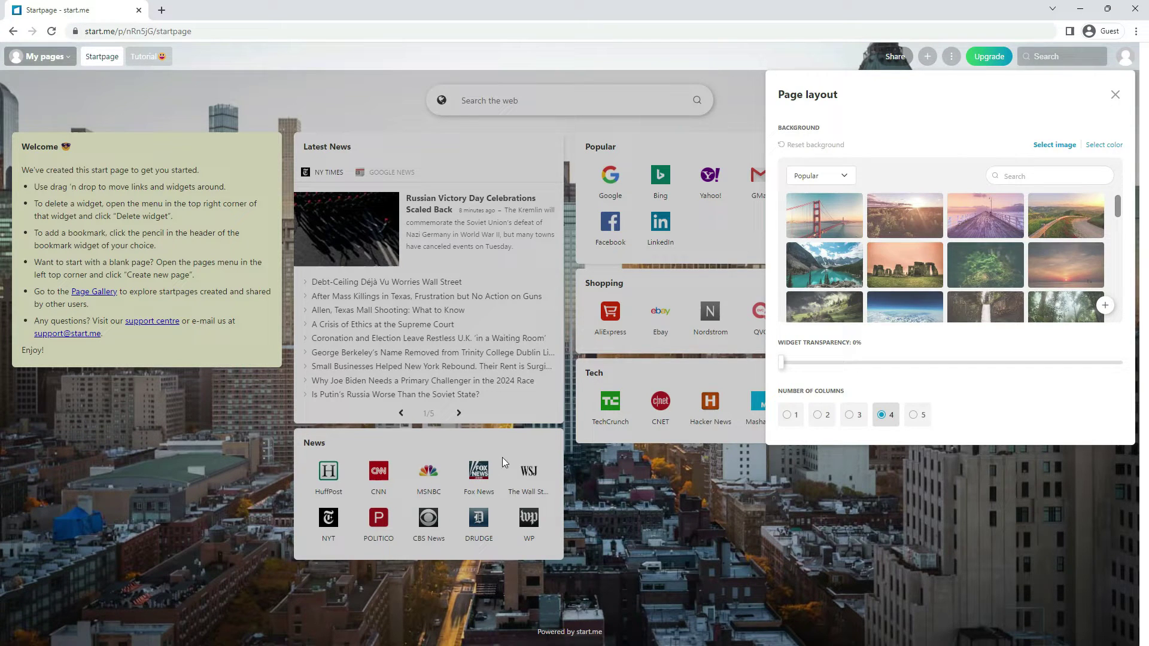
Make the News widget almost fully transparent through its background and transparency settings
click(549, 445)
click(546, 443)
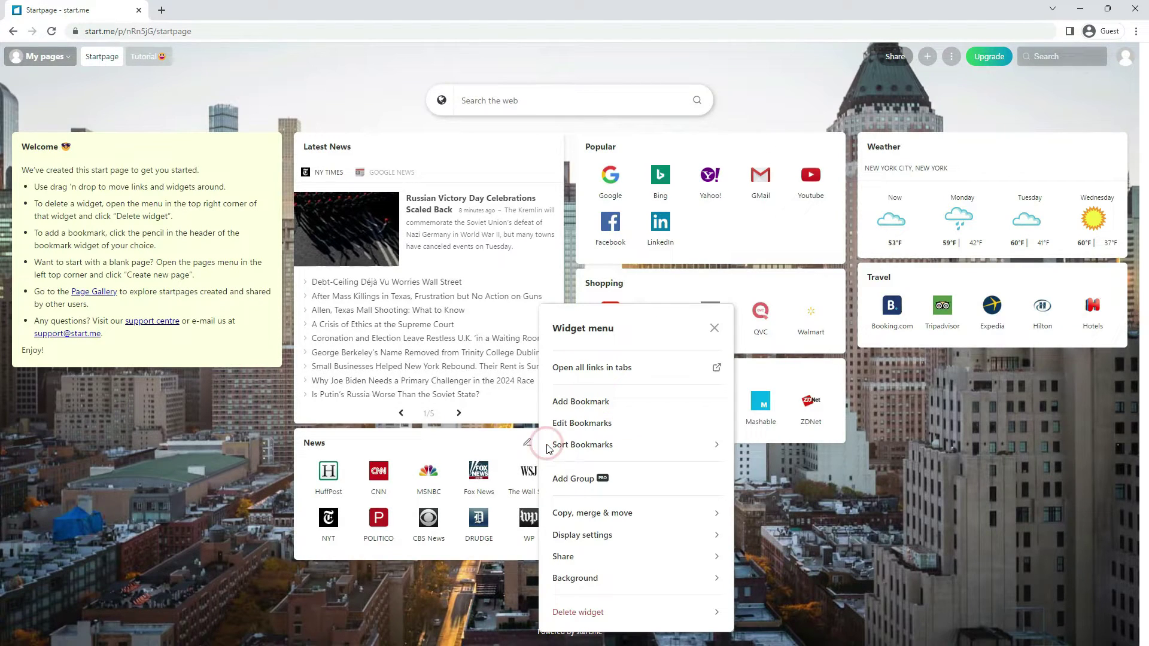
click(567, 579)
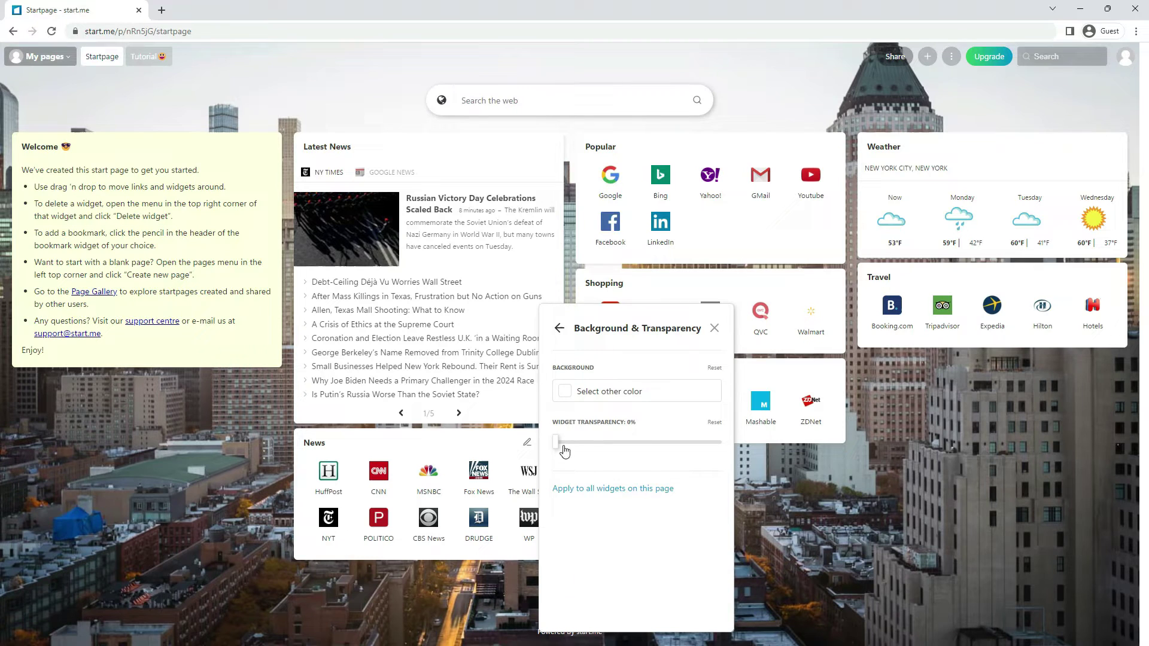
drag(562, 445, 702, 452)
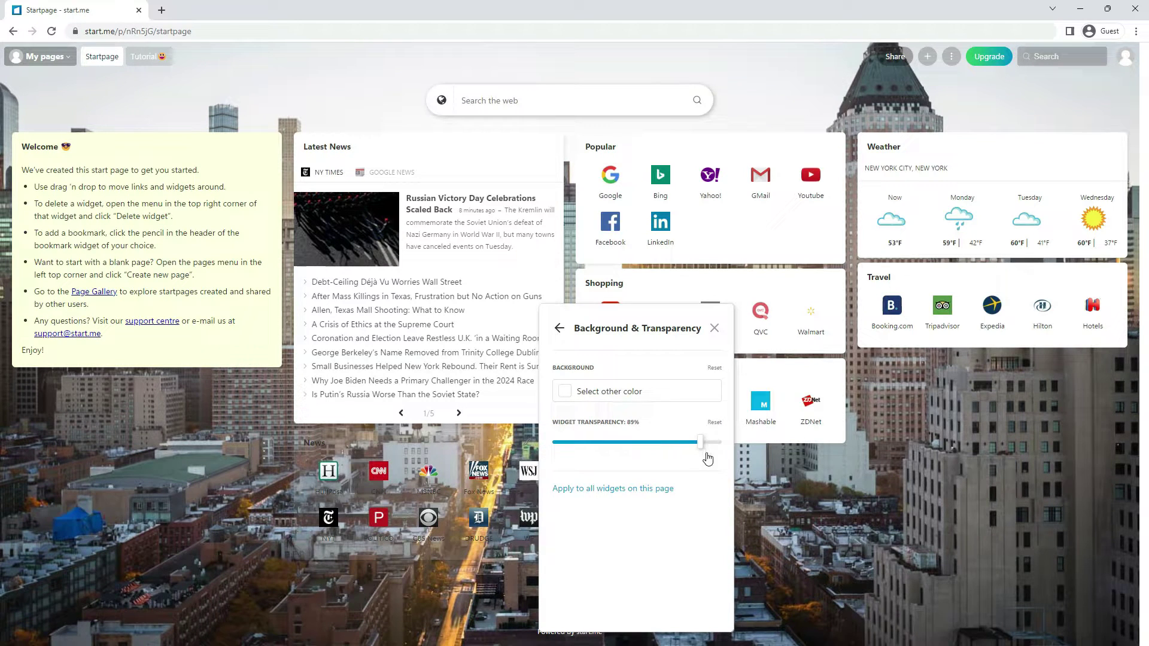
click(788, 502)
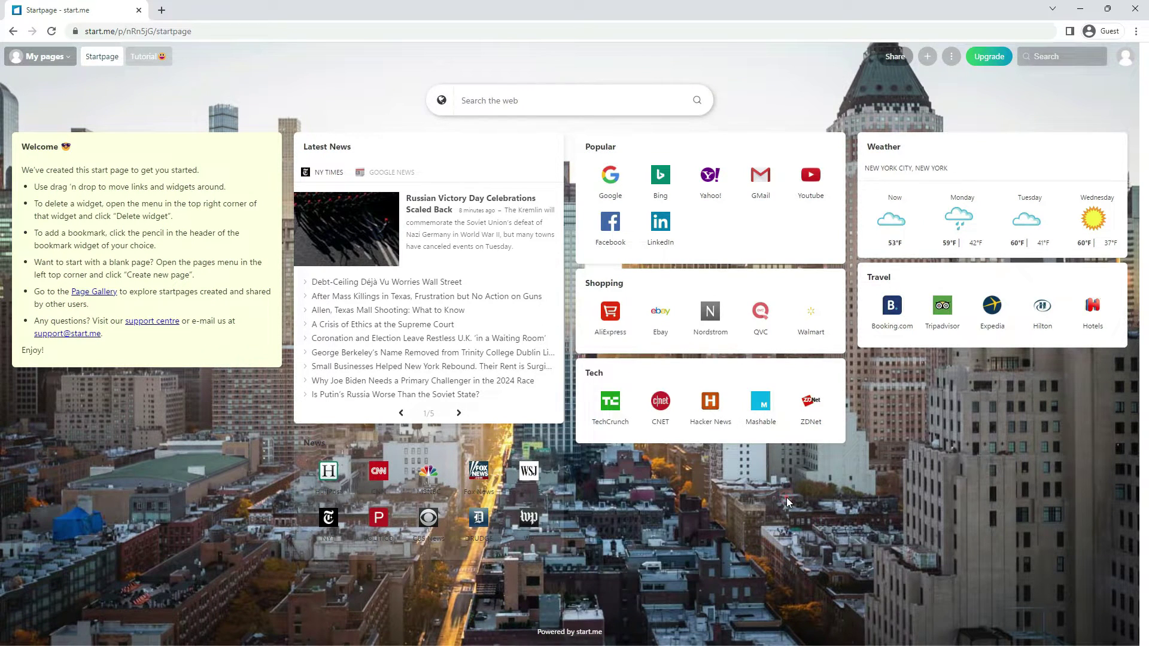
Switch the page to 2 columns and move Latest News and Travel into the left column
click(951, 57)
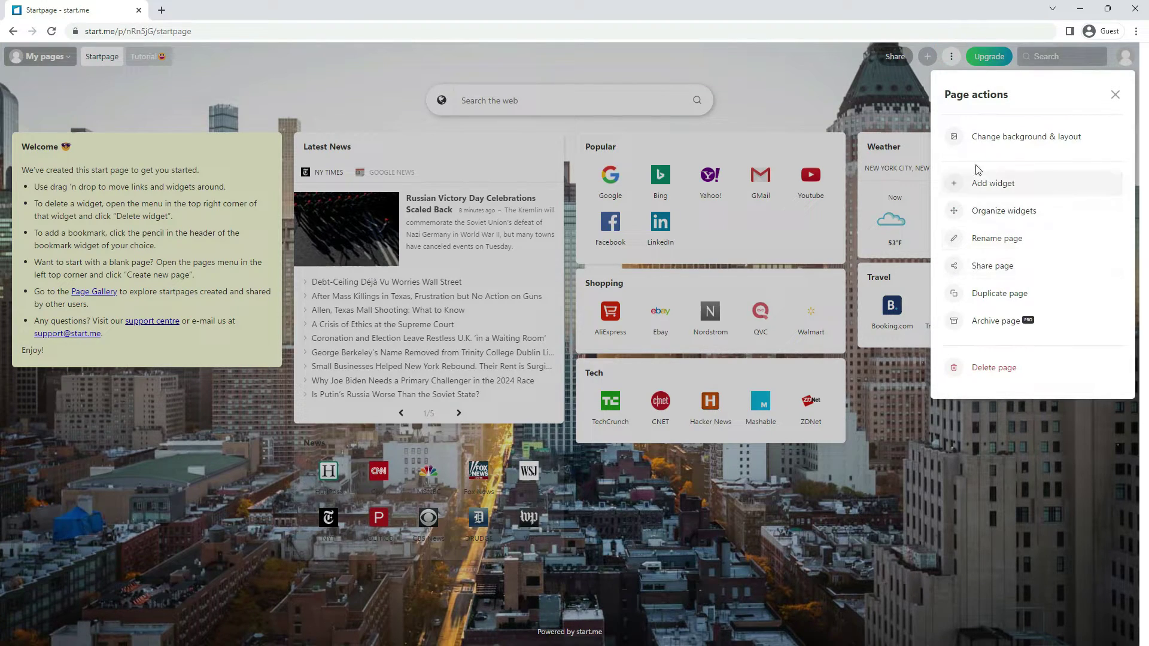
click(982, 137)
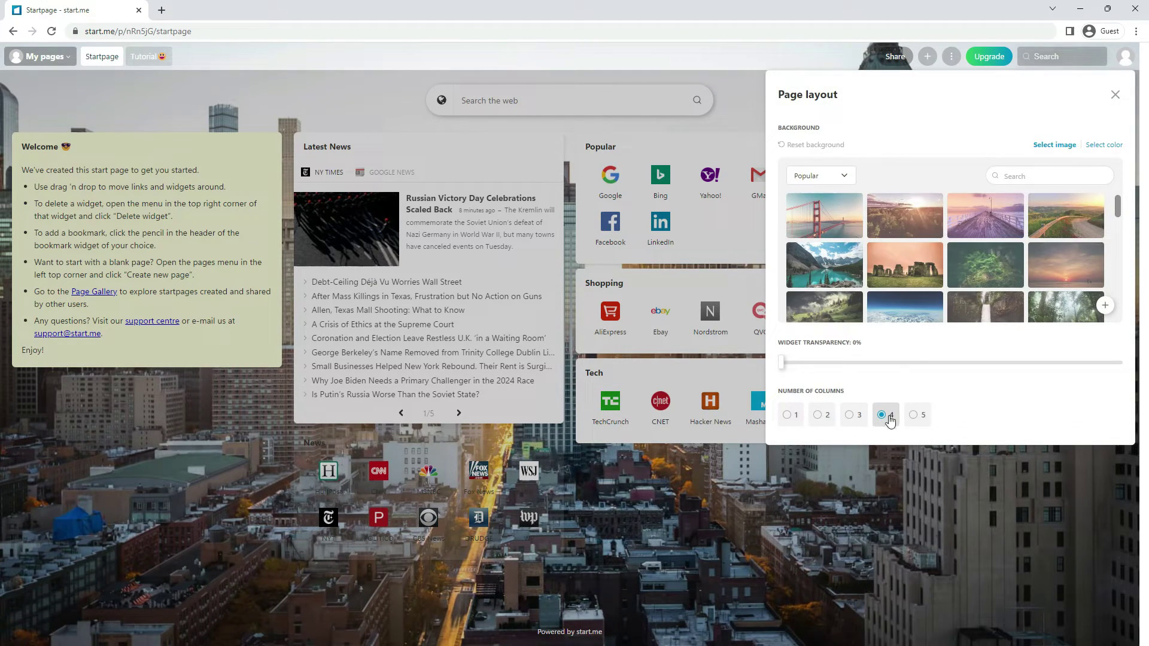
click(916, 419)
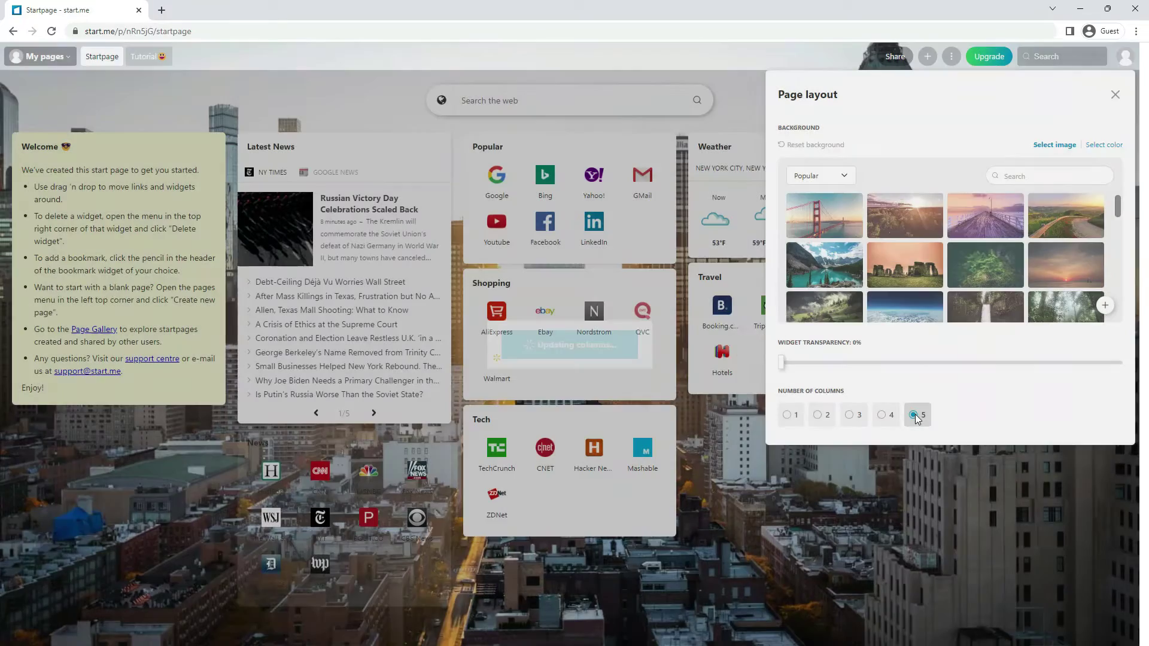
click(816, 416)
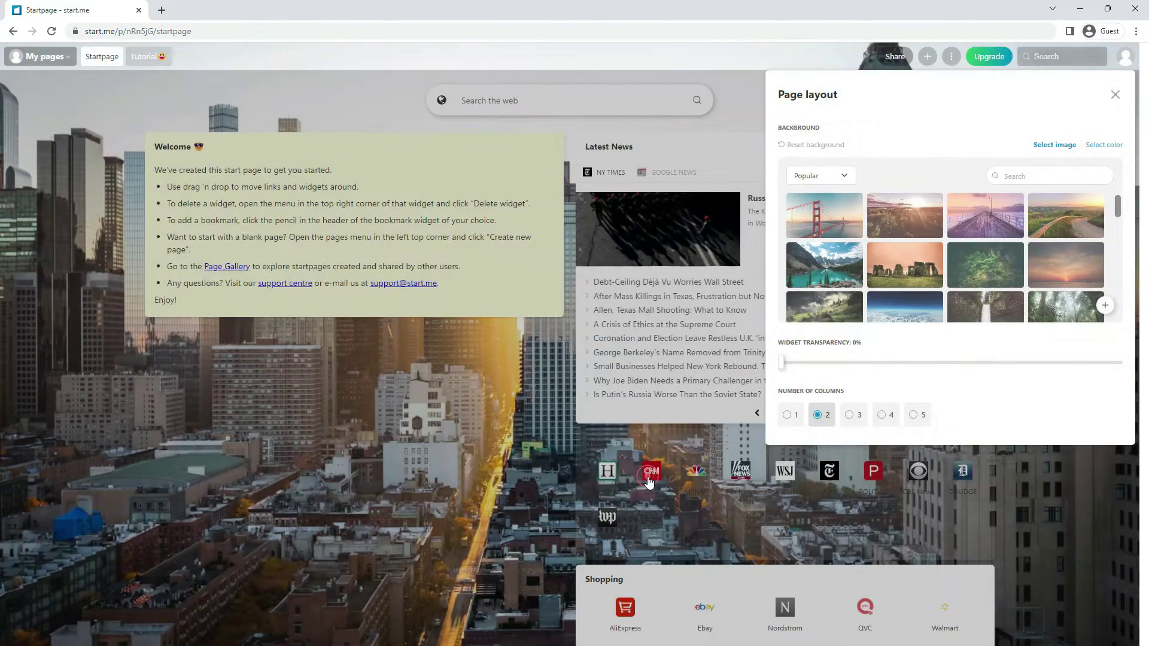
click(648, 477)
drag(748, 143, 465, 205)
drag(636, 215, 362, 250)
Move Weather under Travel in the left column, exit organize mode, and check the layout
drag(622, 246, 449, 246)
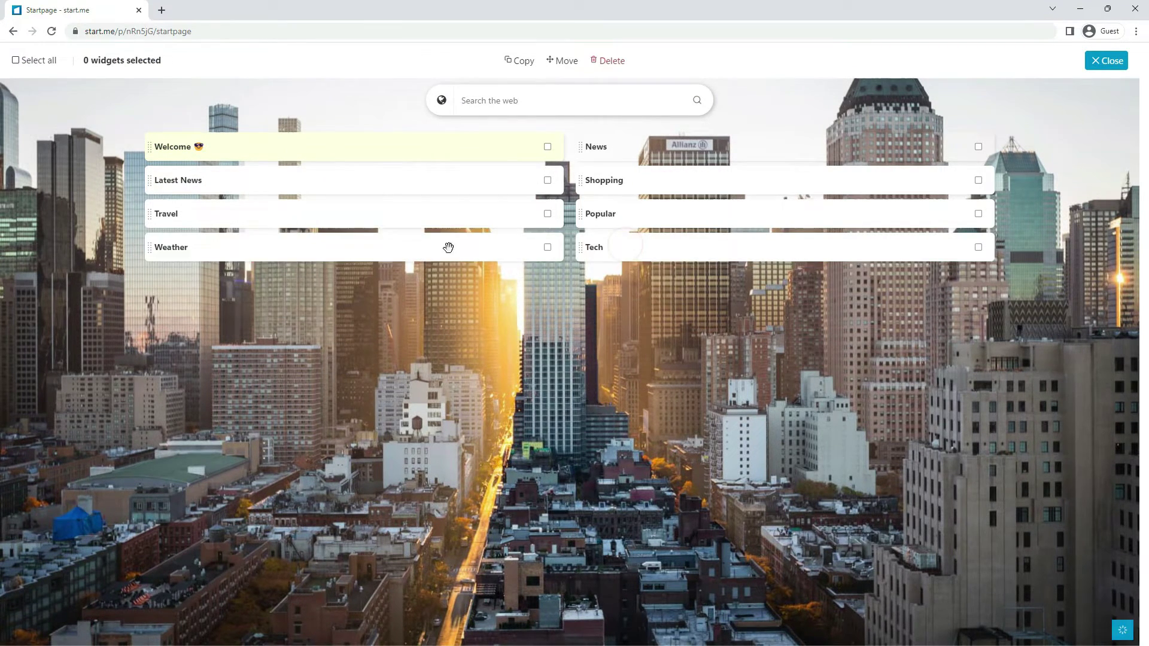
click(1115, 60)
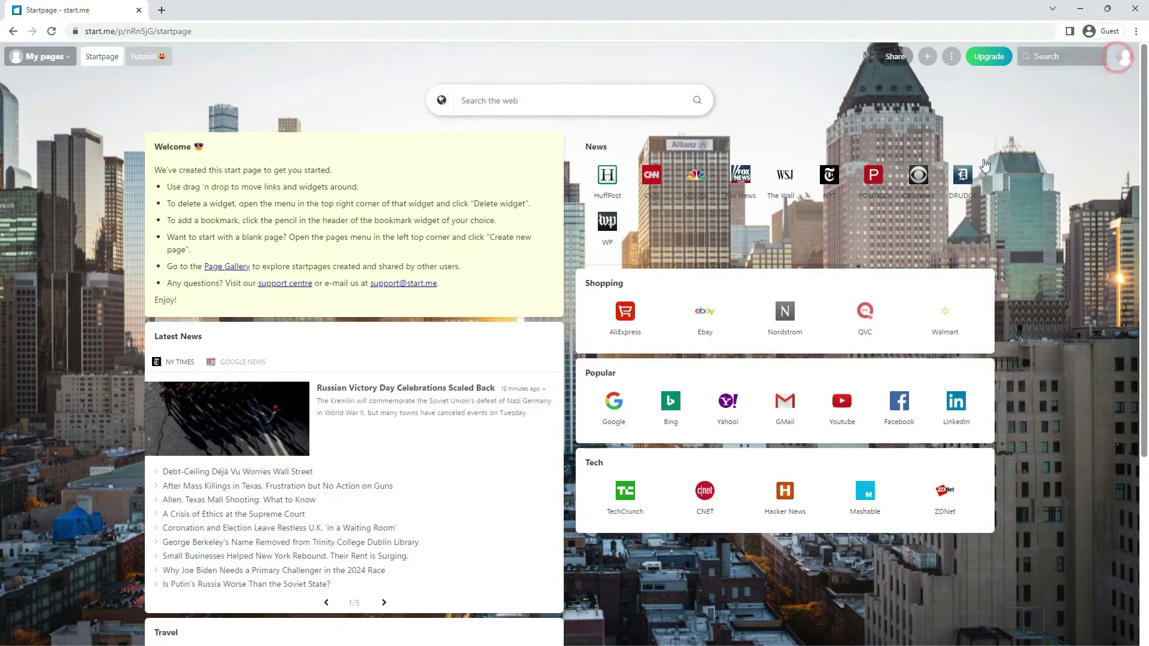
scroll(1076, 256, down, 5)
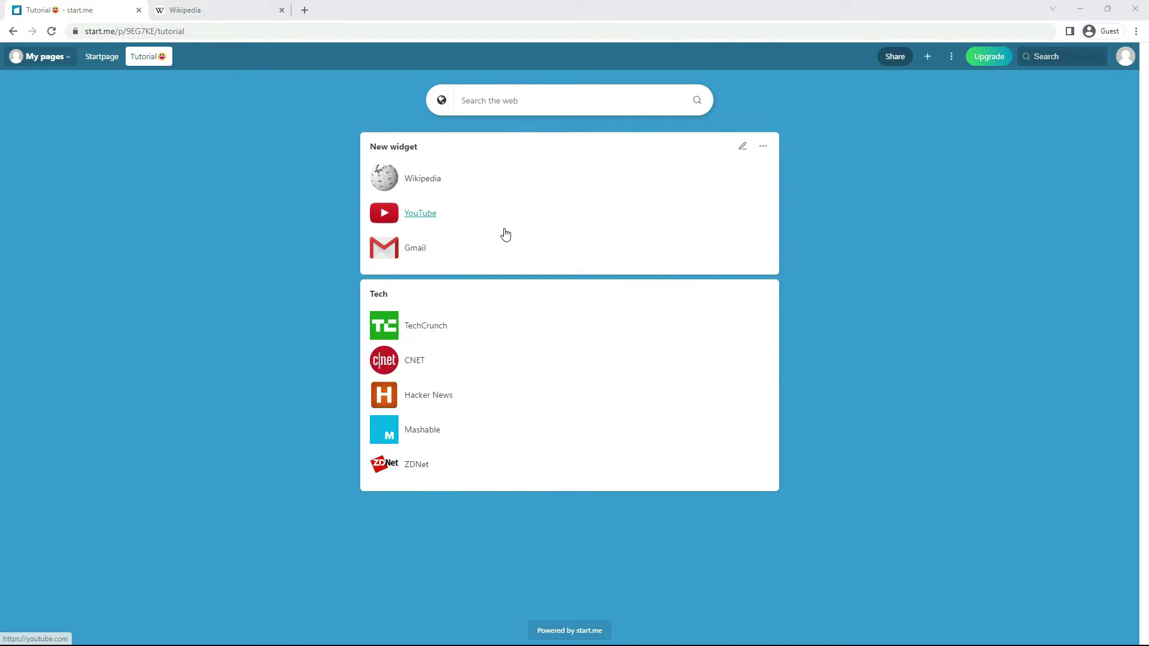
Reveal the pencil and '...' buttons on the Tutorial page's New widget
mouse_move(505, 234)
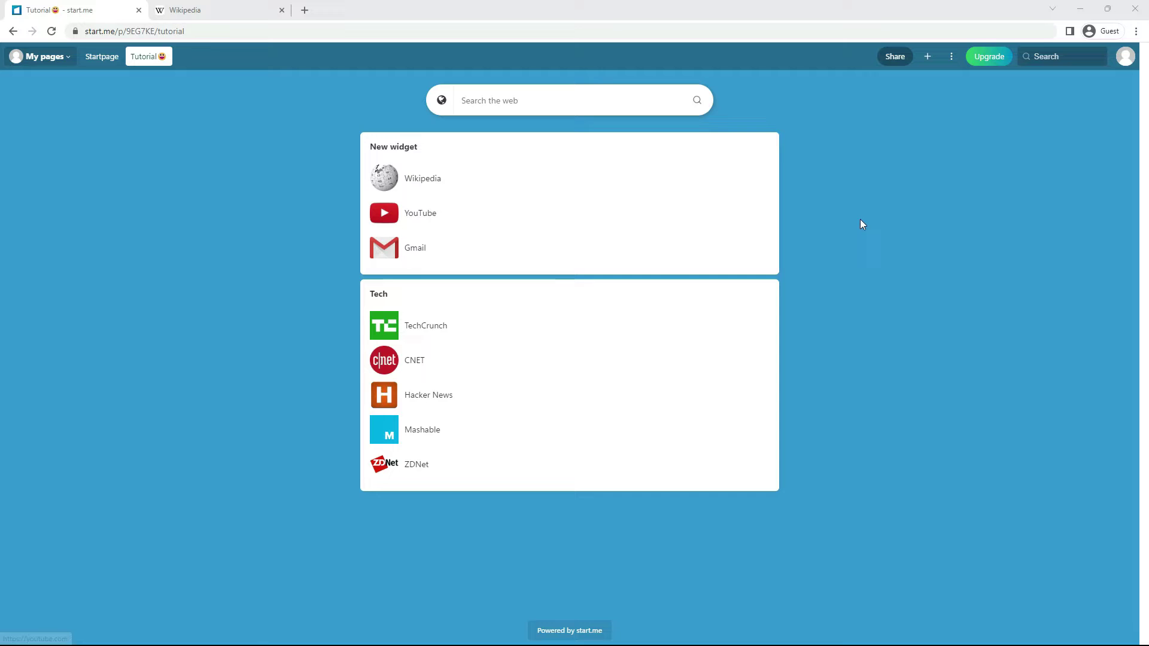
mouse_move(763, 154)
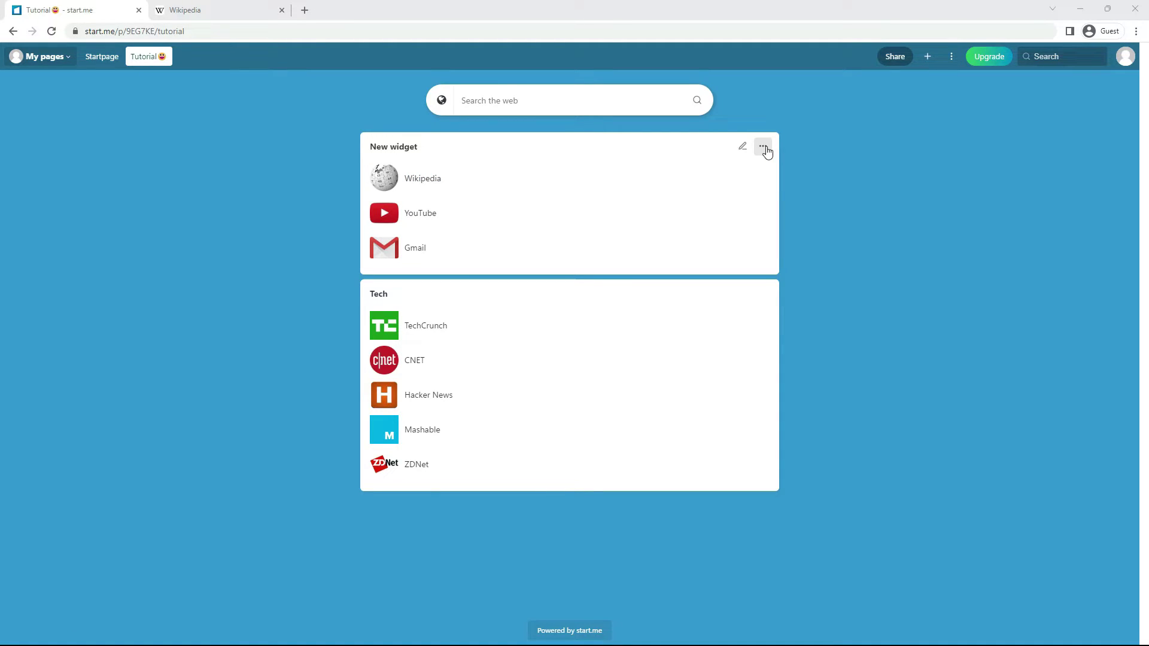
Open all the New widget's links in tabs, then return to the Tutorial start page
click(767, 151)
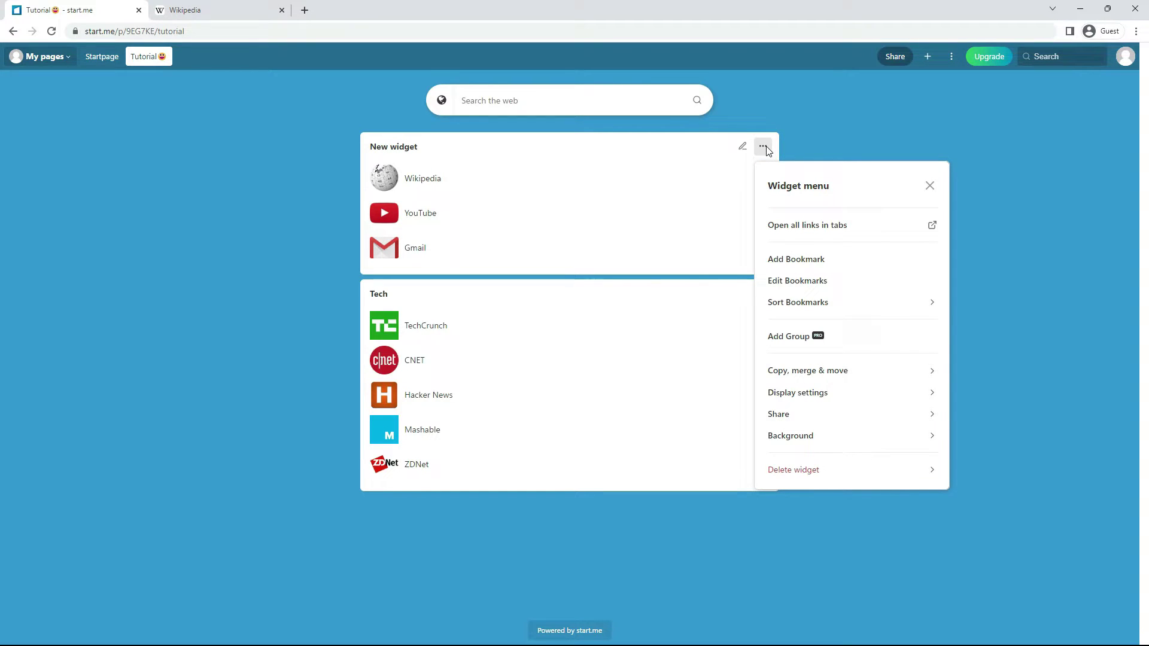
click(810, 230)
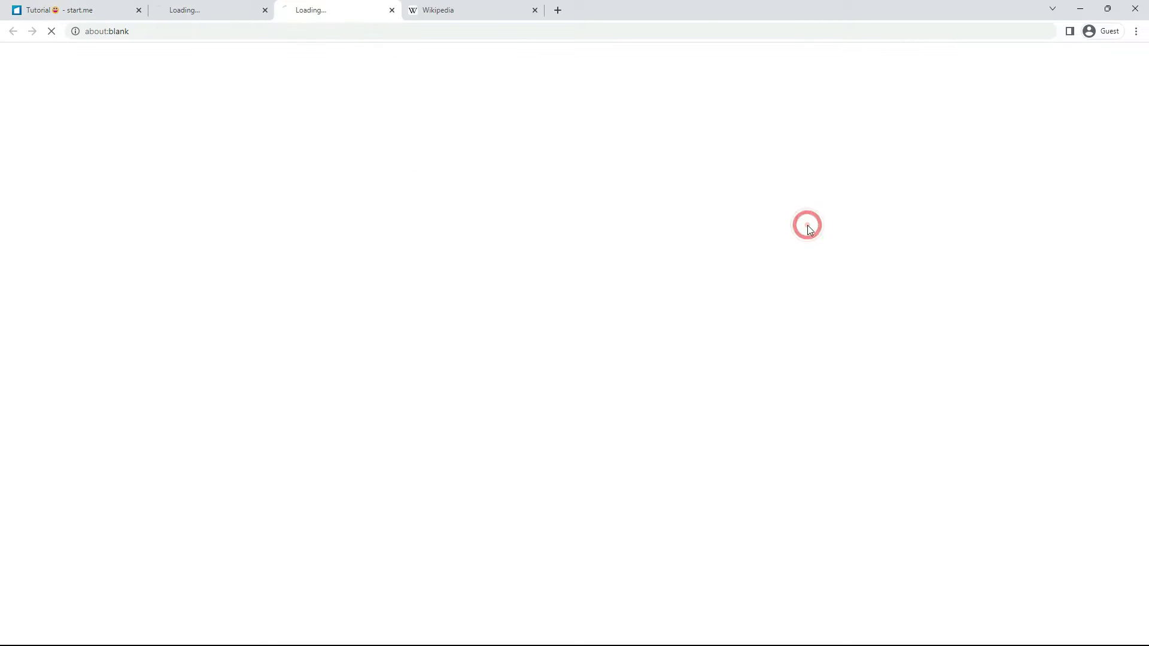
click(67, 12)
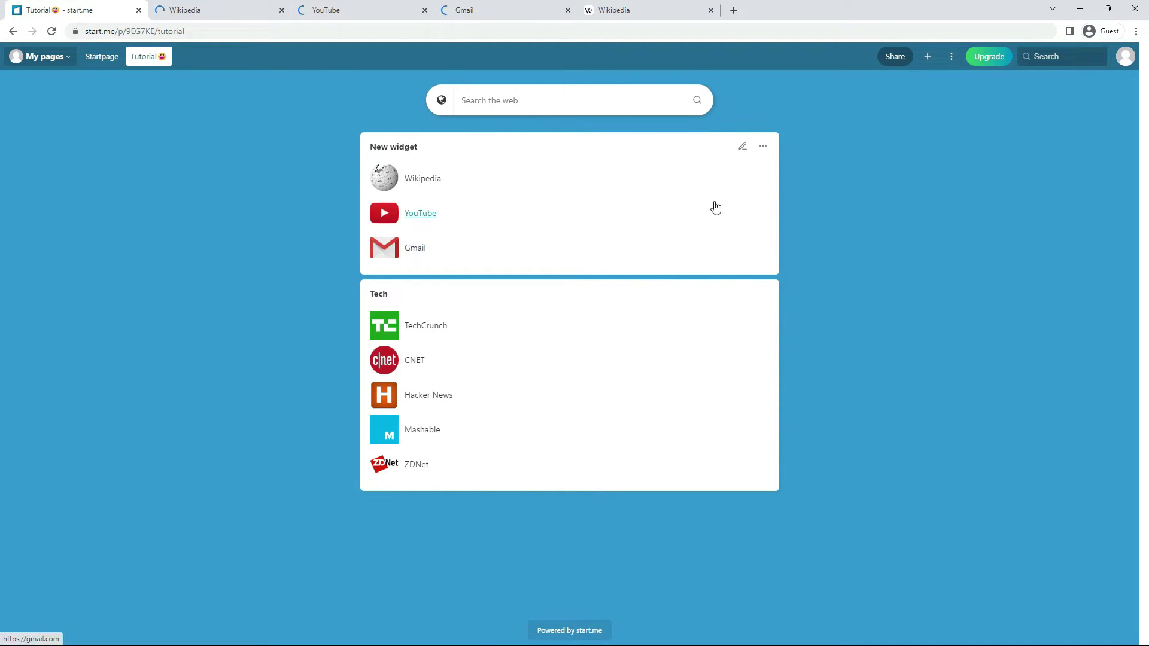
click(762, 146)
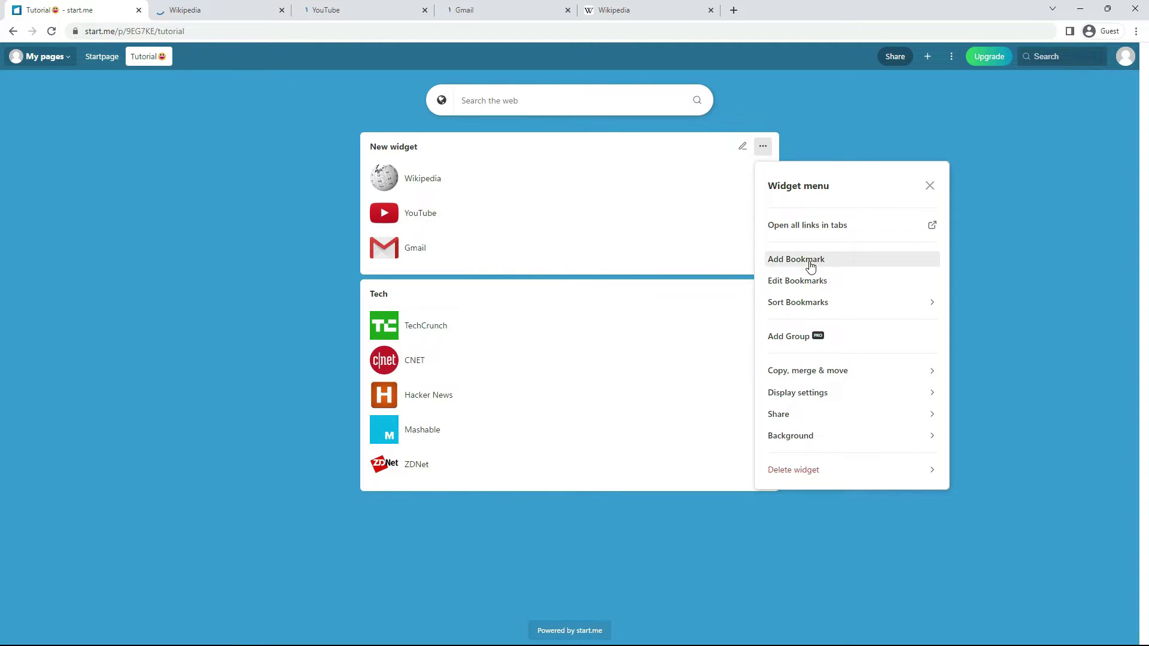
click(811, 261)
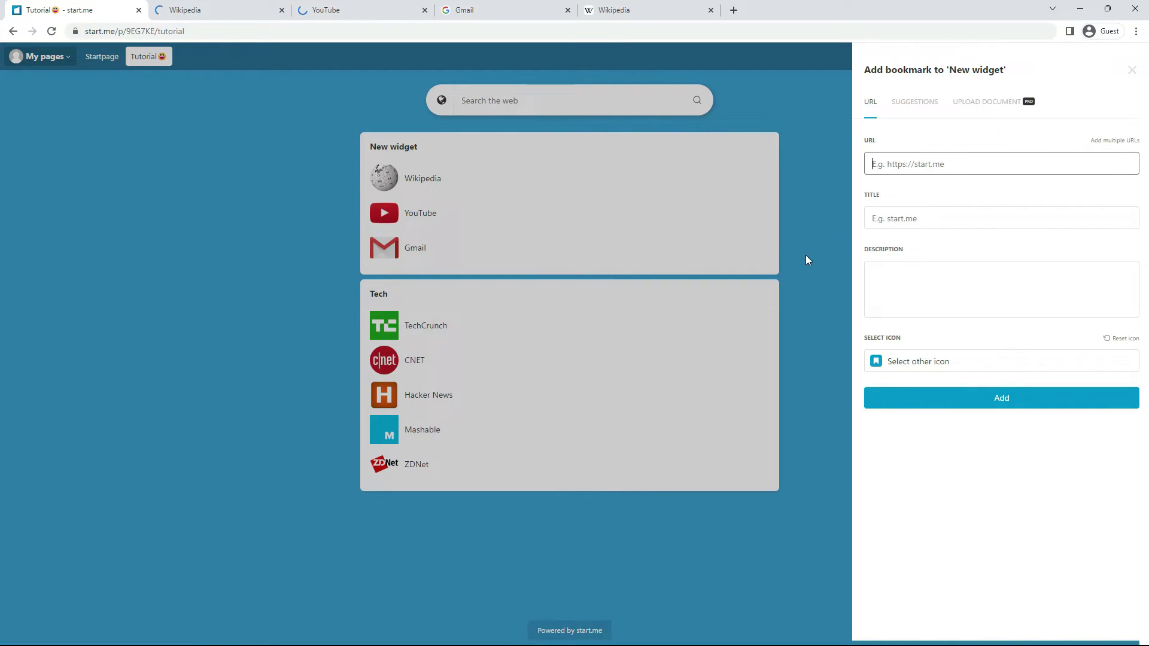
click(738, 237)
Sort the New widget's bookmarks by title A–Z, putting Gmail first
click(762, 146)
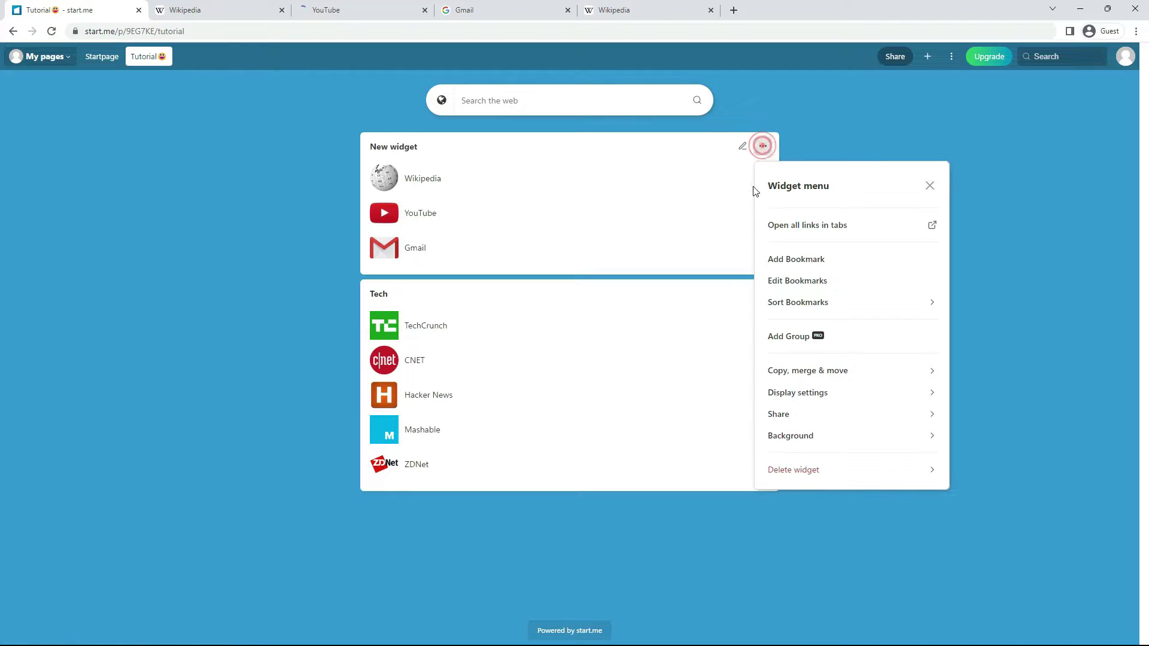
click(796, 304)
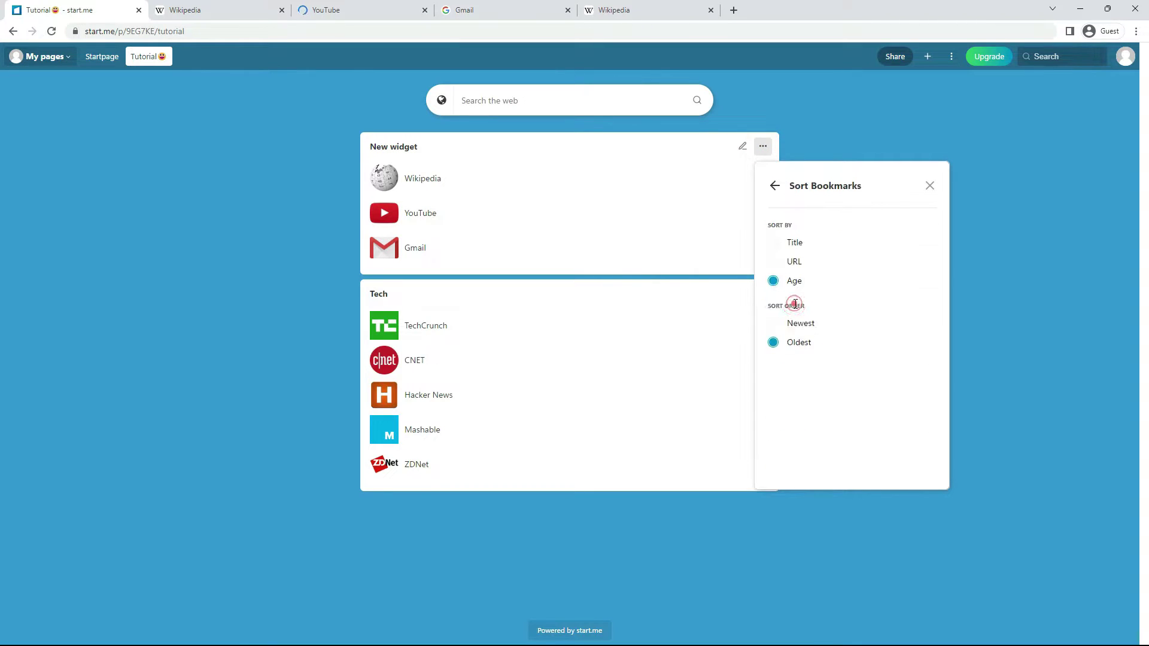
click(774, 261)
click(774, 242)
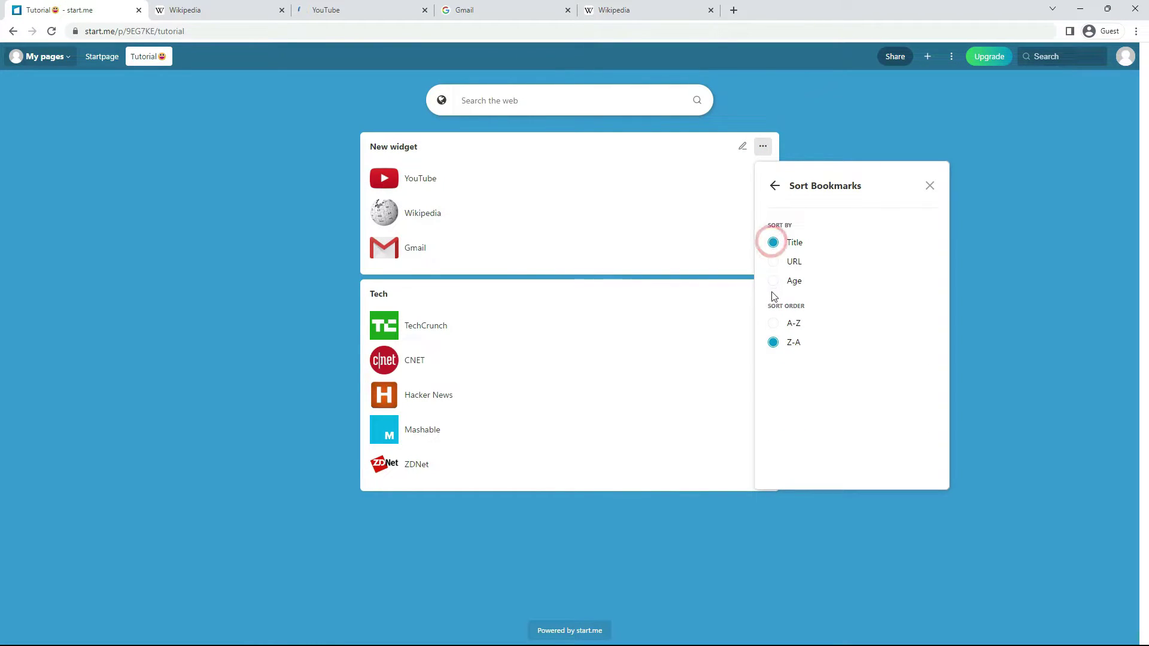
click(773, 323)
click(710, 234)
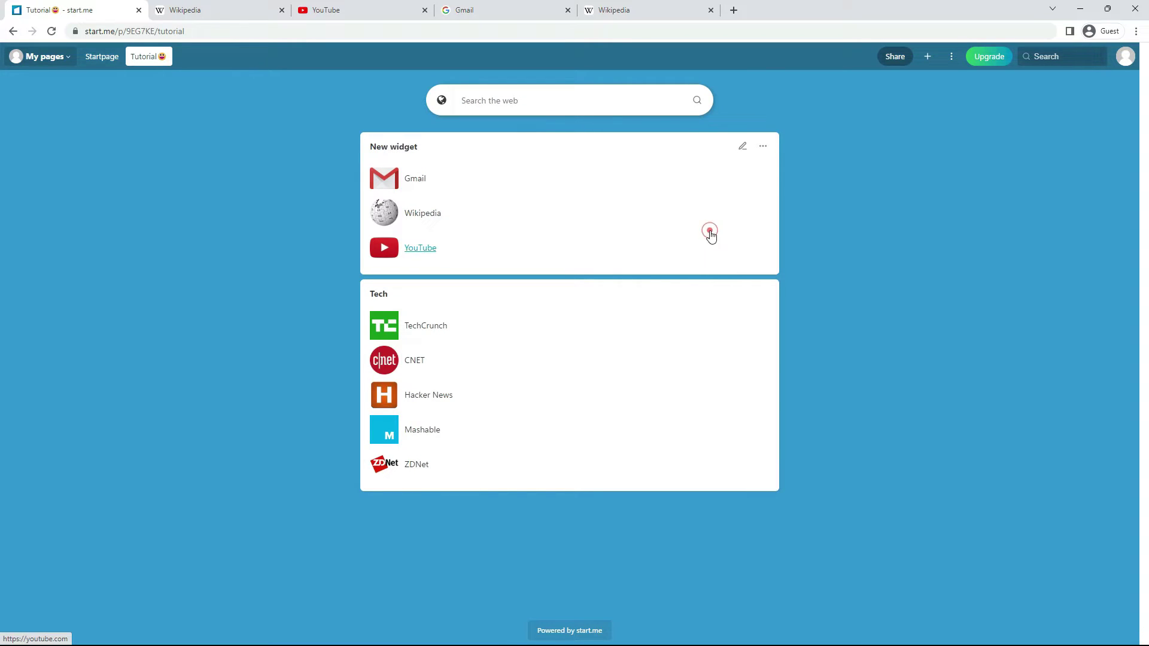
click(763, 146)
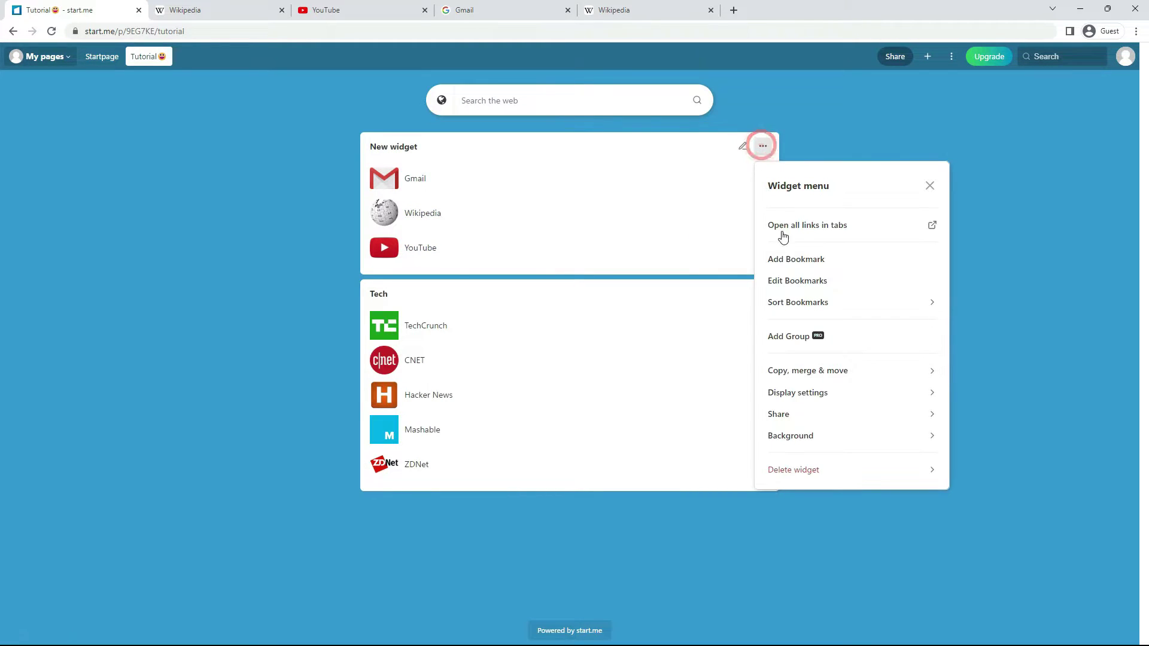
Dismiss the Groups upgrade offer, view the Copy widget settings, and return to the widget options
click(800, 337)
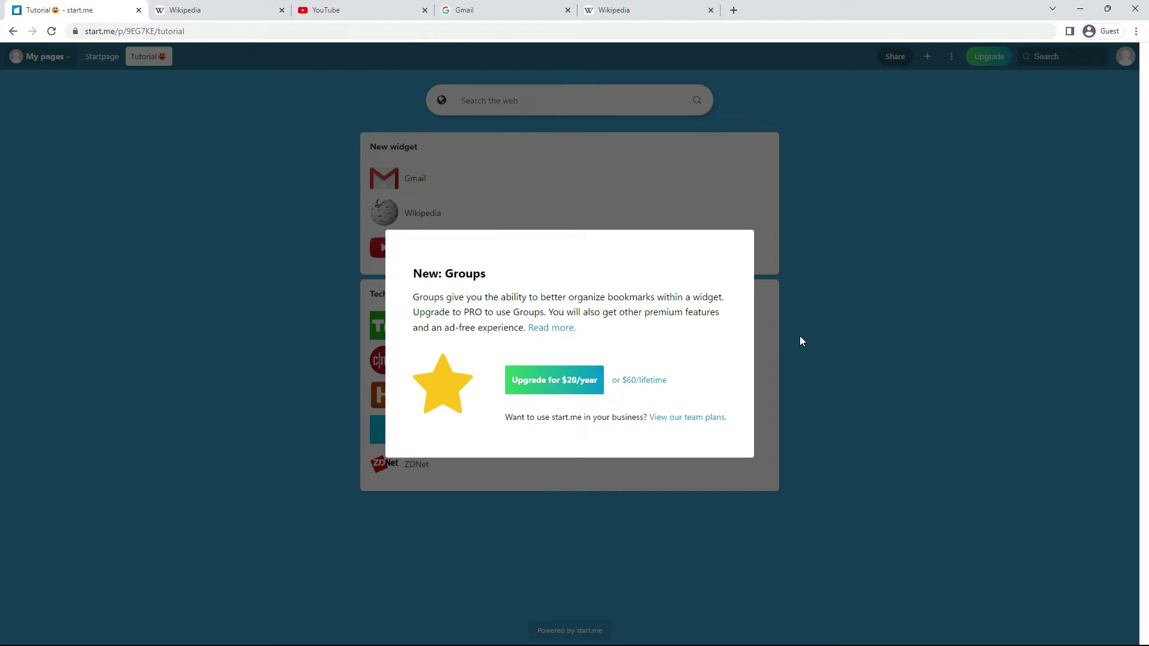
click(712, 195)
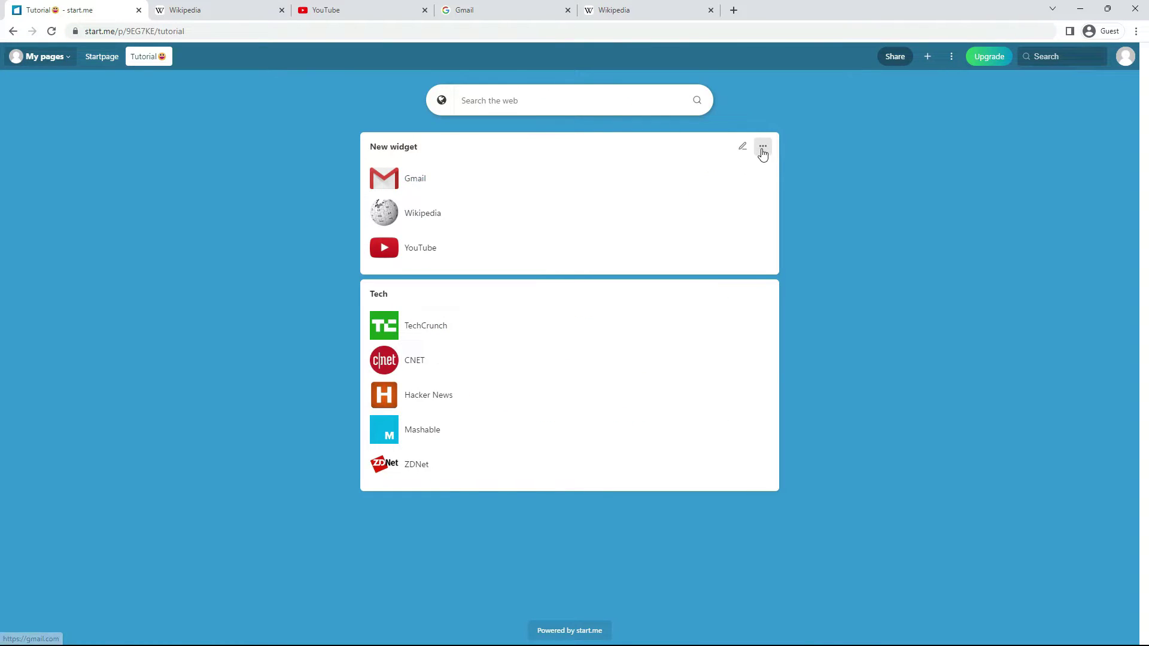
click(762, 146)
click(835, 371)
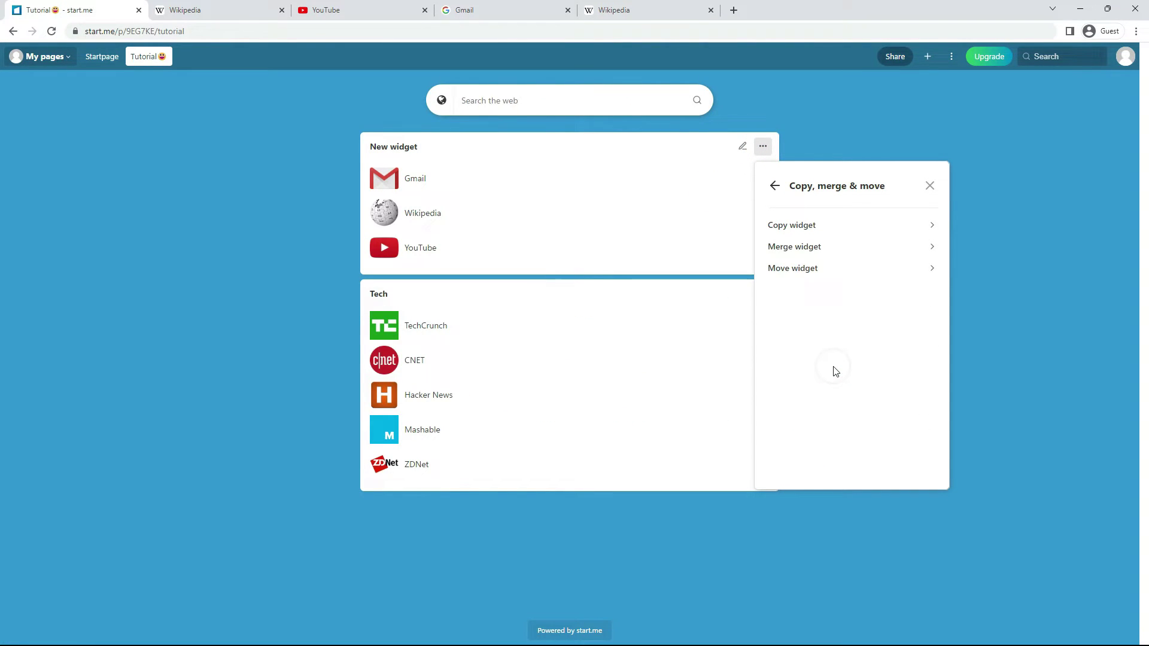
click(815, 226)
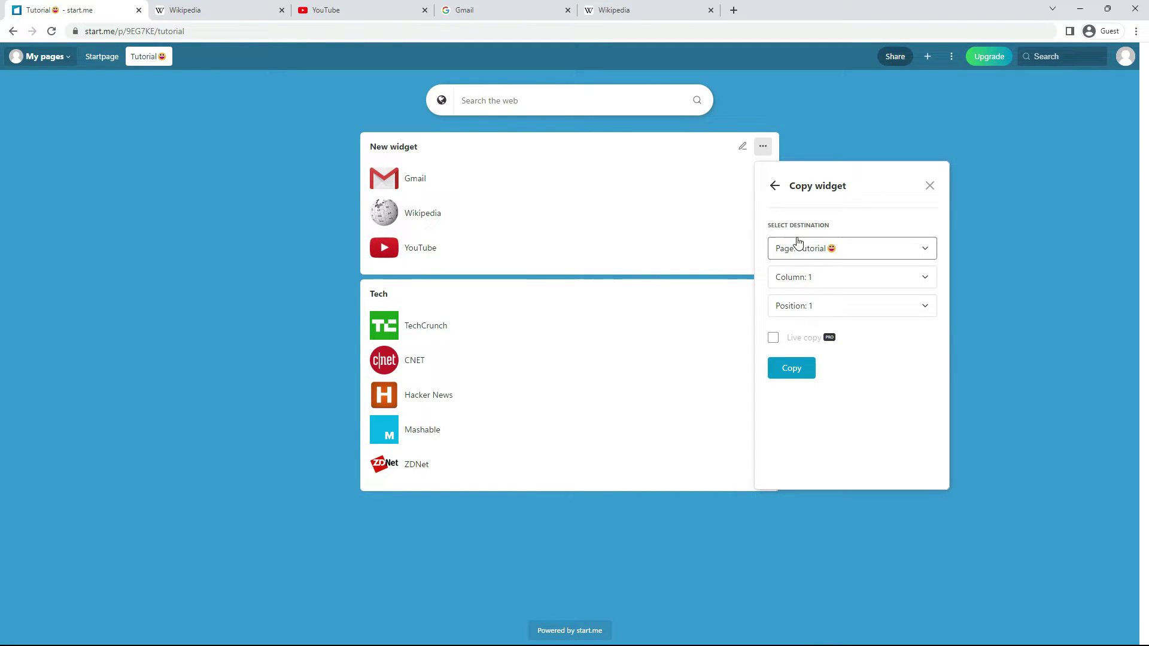
click(773, 187)
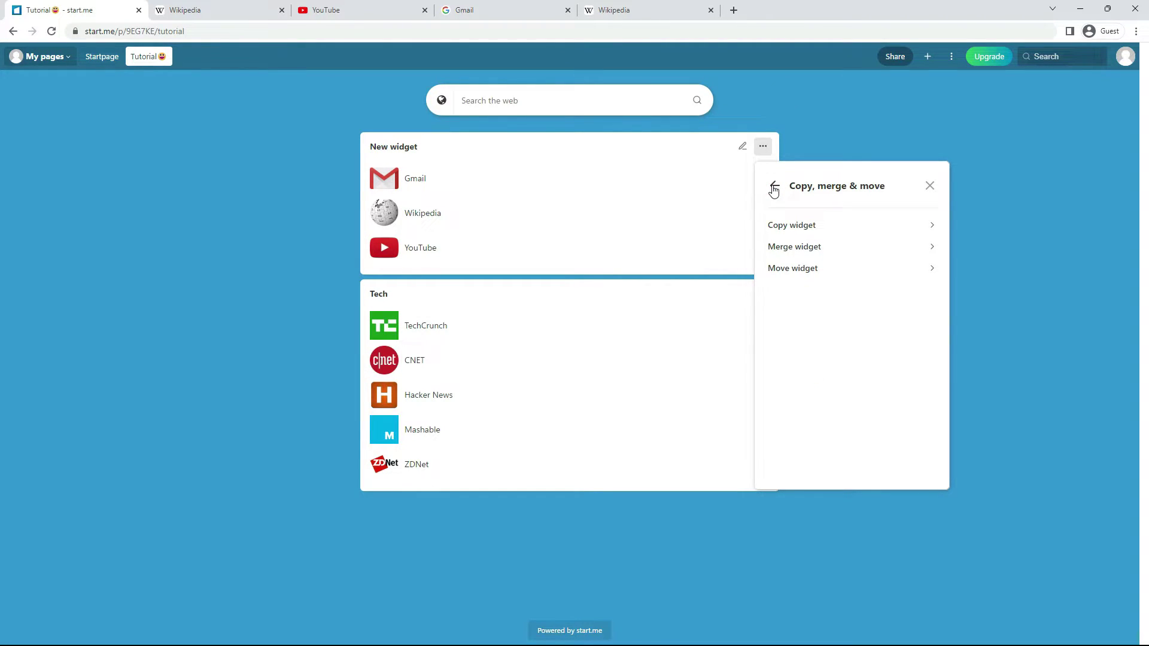
click(776, 186)
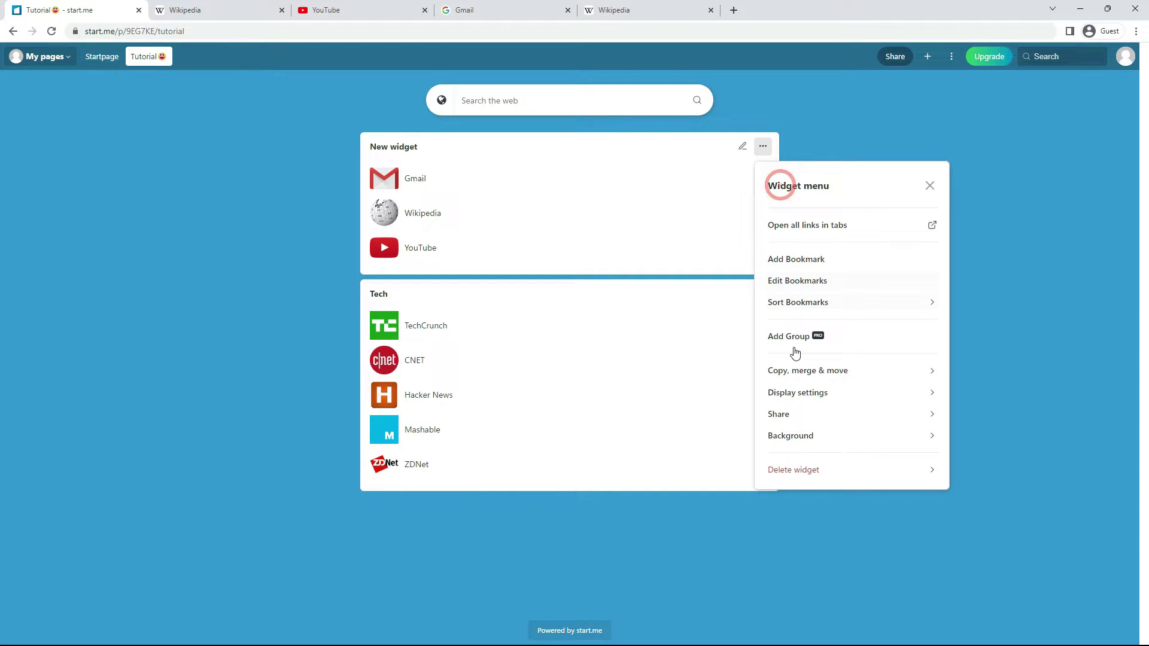
Switch the New widget's bookmark display from Detailed to Icons, finally settling on Cloud
click(796, 394)
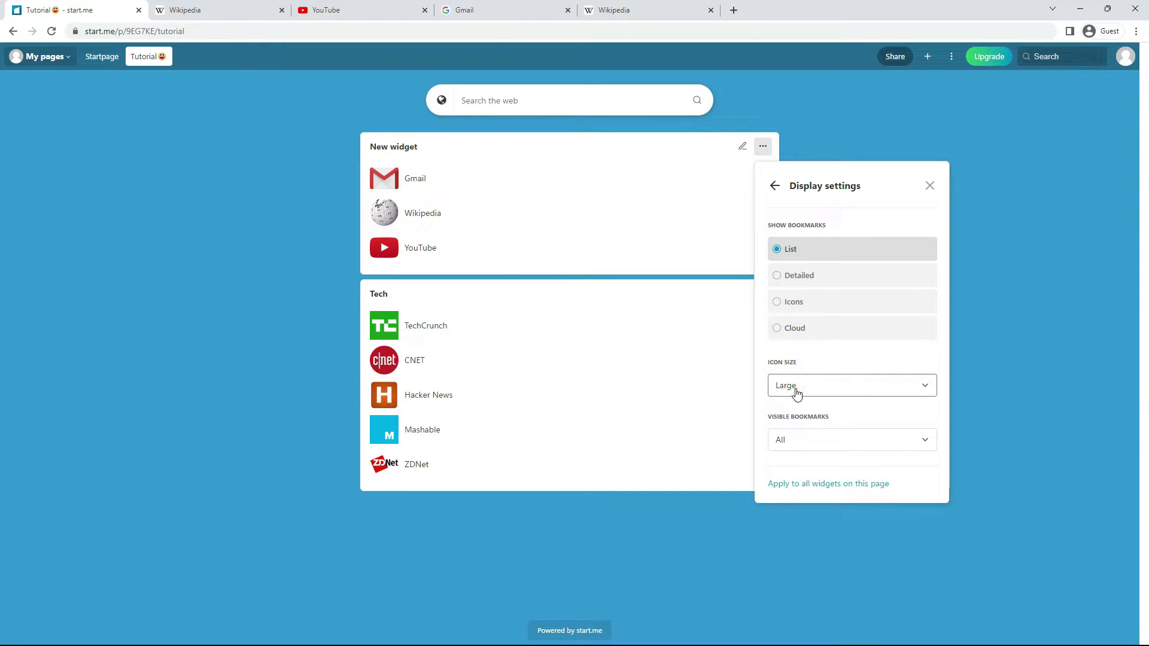
click(825, 280)
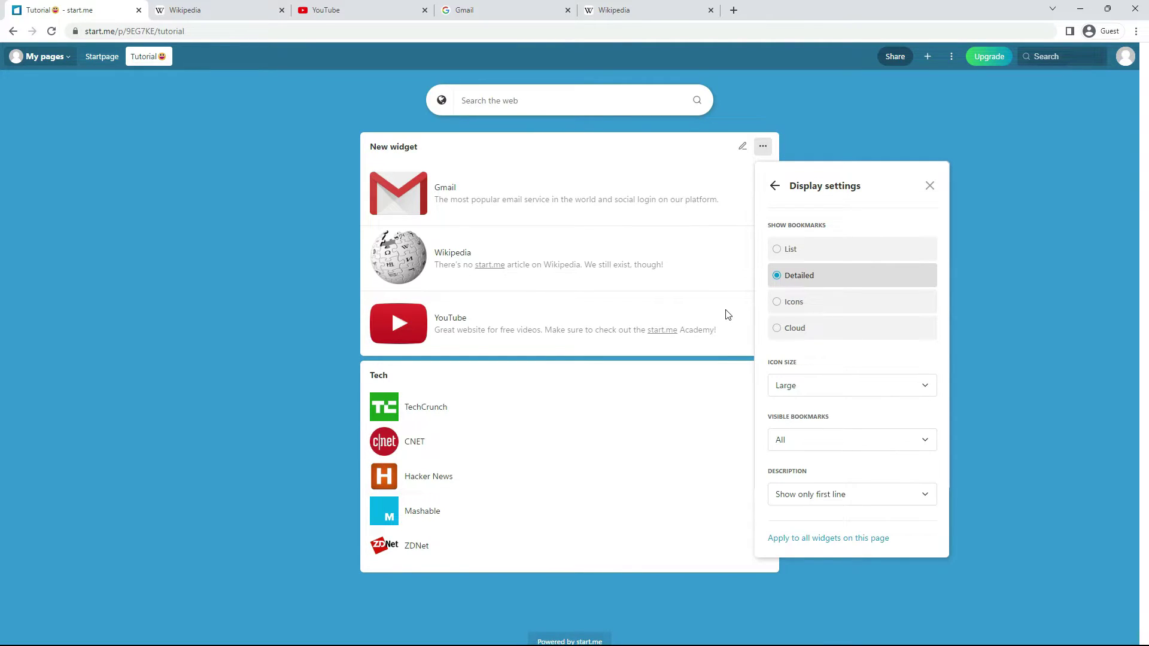
click(803, 307)
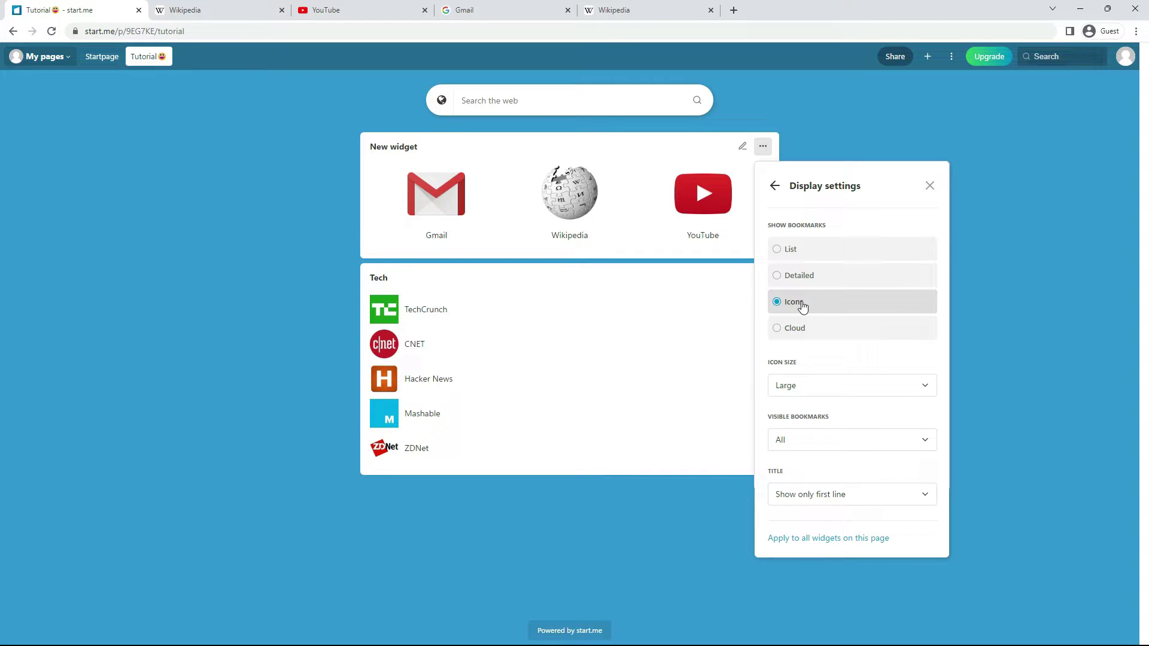
click(801, 331)
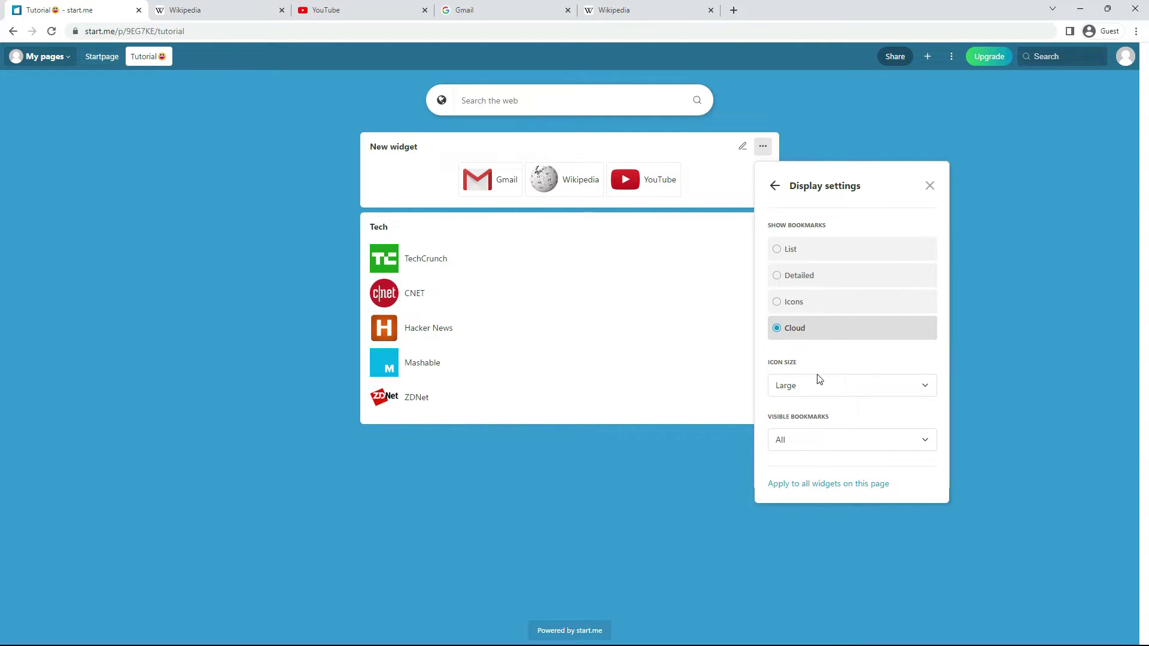
Set the New widget to medium-size cloud display showing only the first 2 bookmarks
click(905, 391)
click(896, 414)
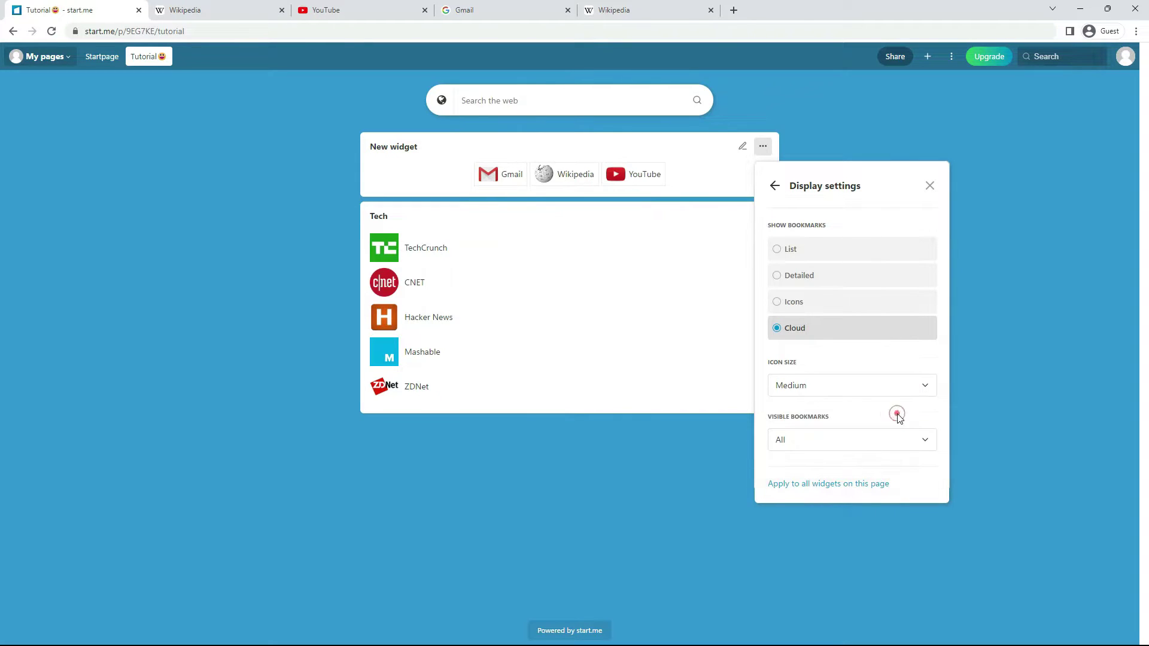
click(898, 384)
click(897, 384)
click(897, 384)
click(872, 439)
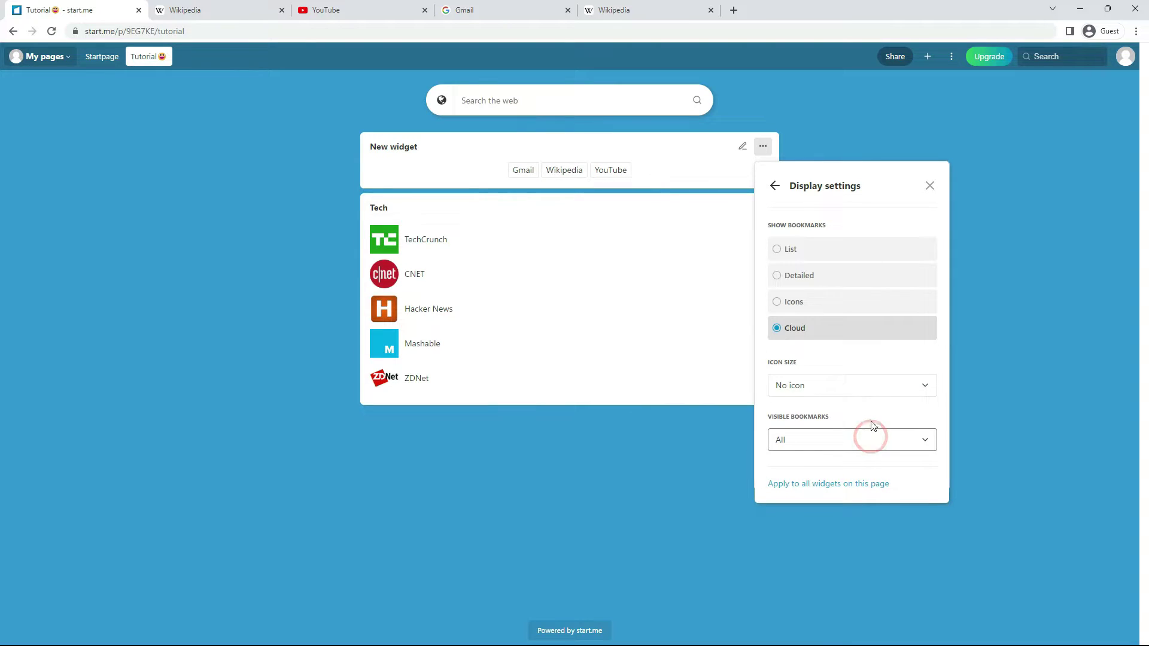
click(871, 386)
click(855, 420)
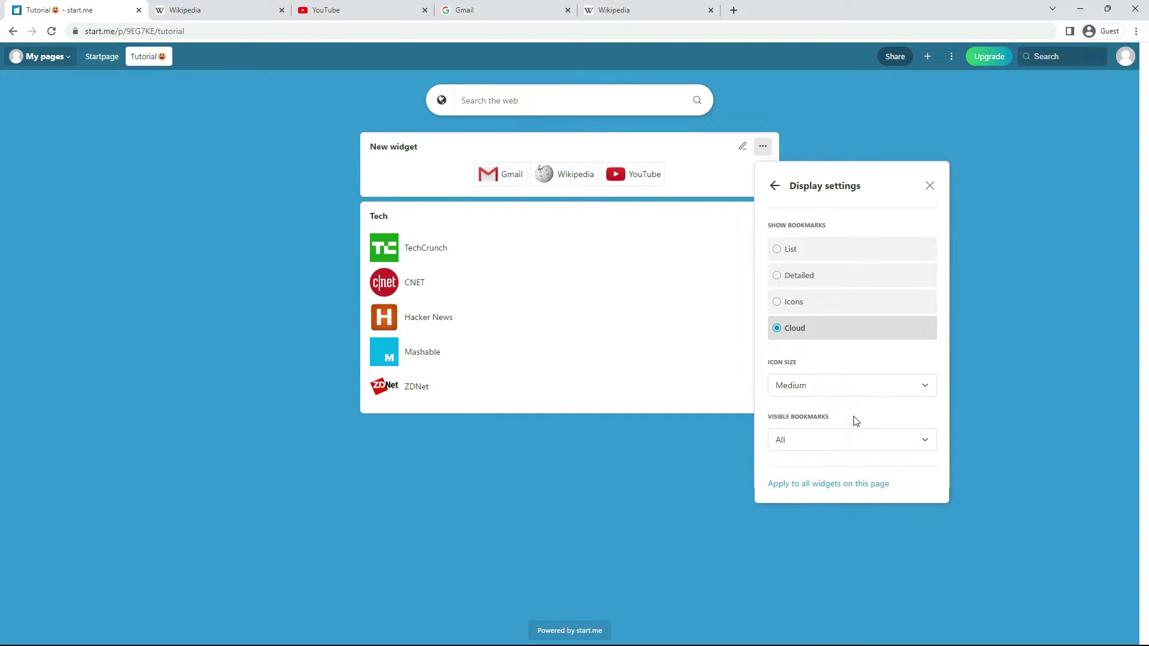
click(858, 440)
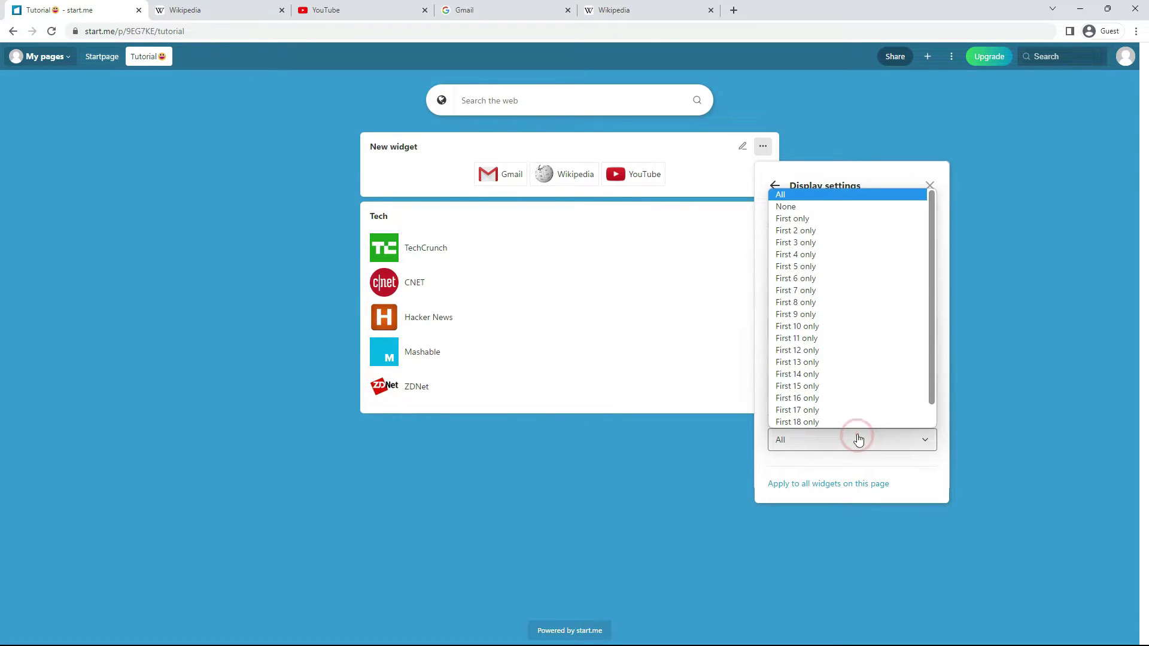
click(840, 232)
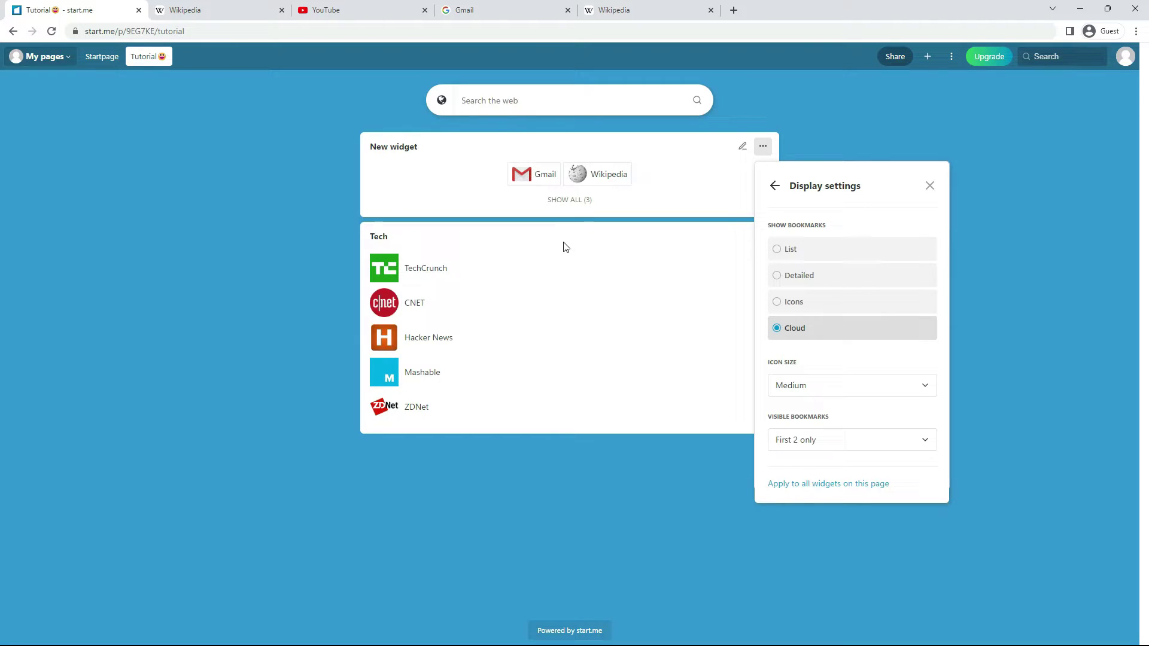
Check the widget's Show all/Hide toggle, then apply this display to all widgets on the page
click(567, 201)
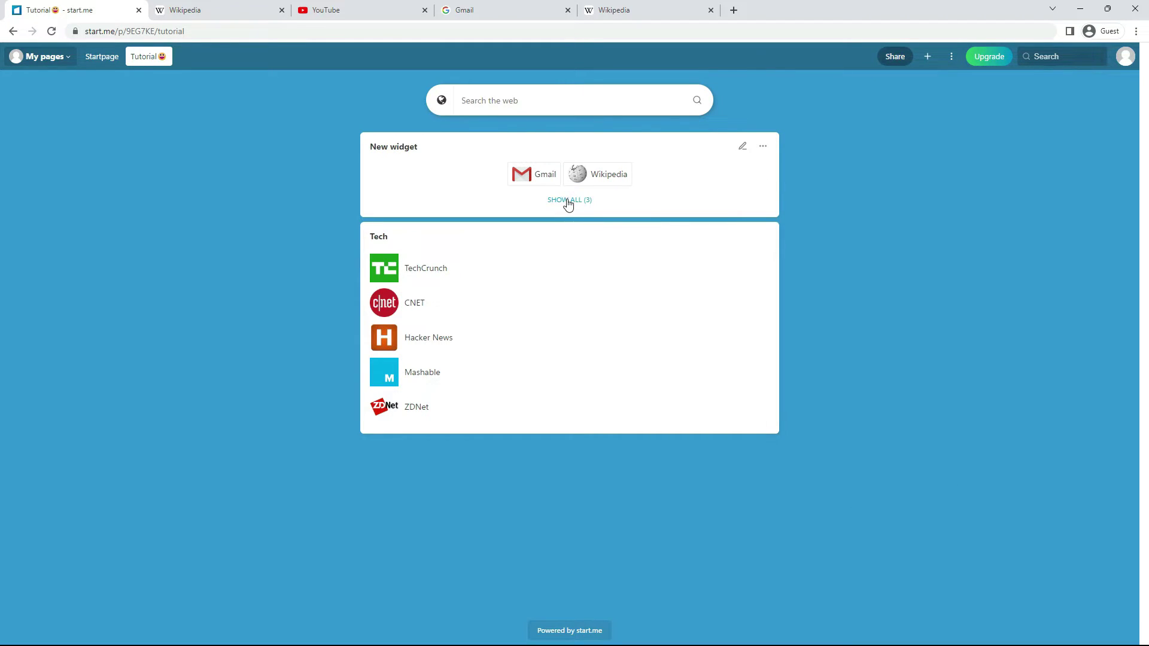
click(568, 201)
click(568, 201)
click(761, 146)
click(815, 393)
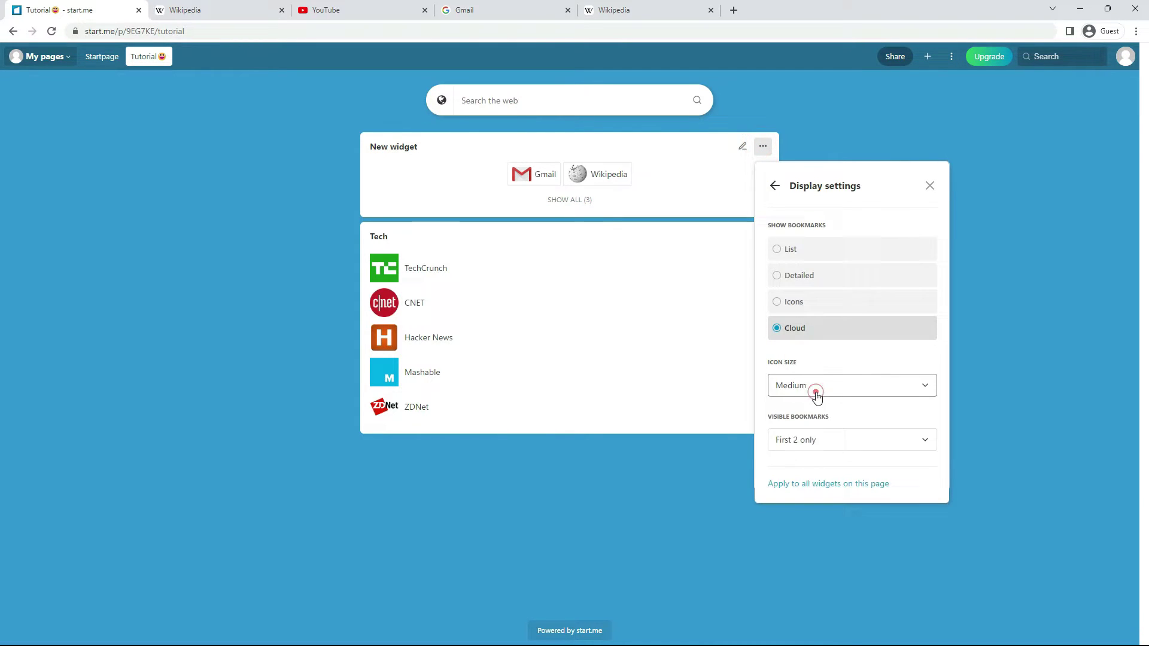
click(830, 485)
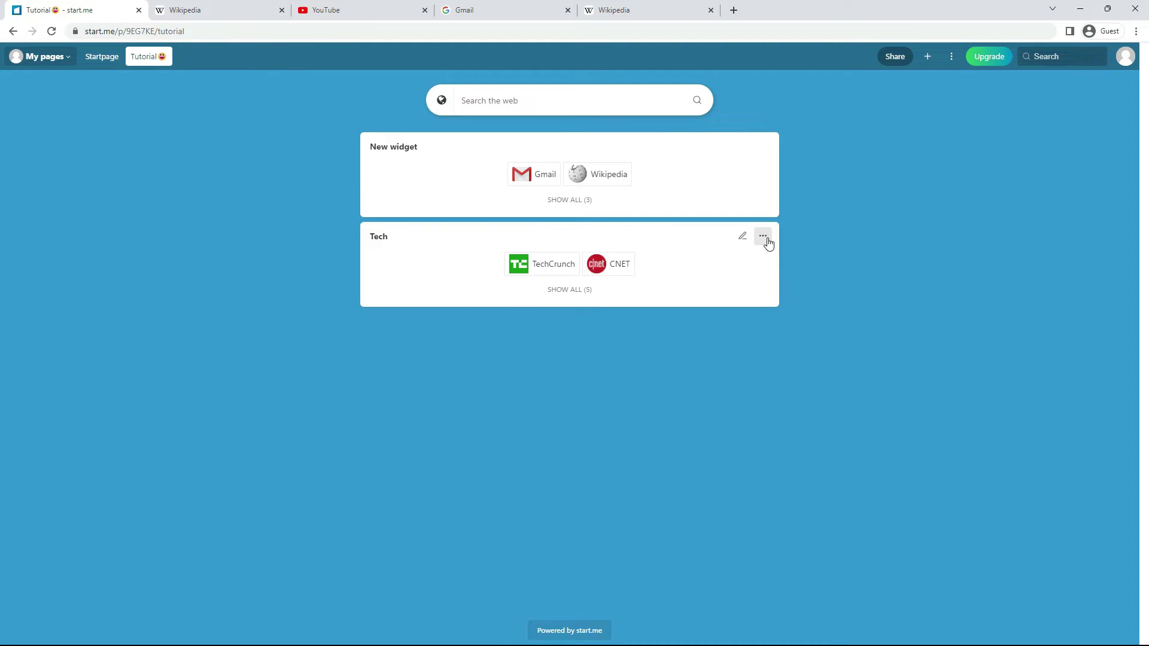
Switch the Tech widget's display to List and apply it to every widget on the page
click(765, 237)
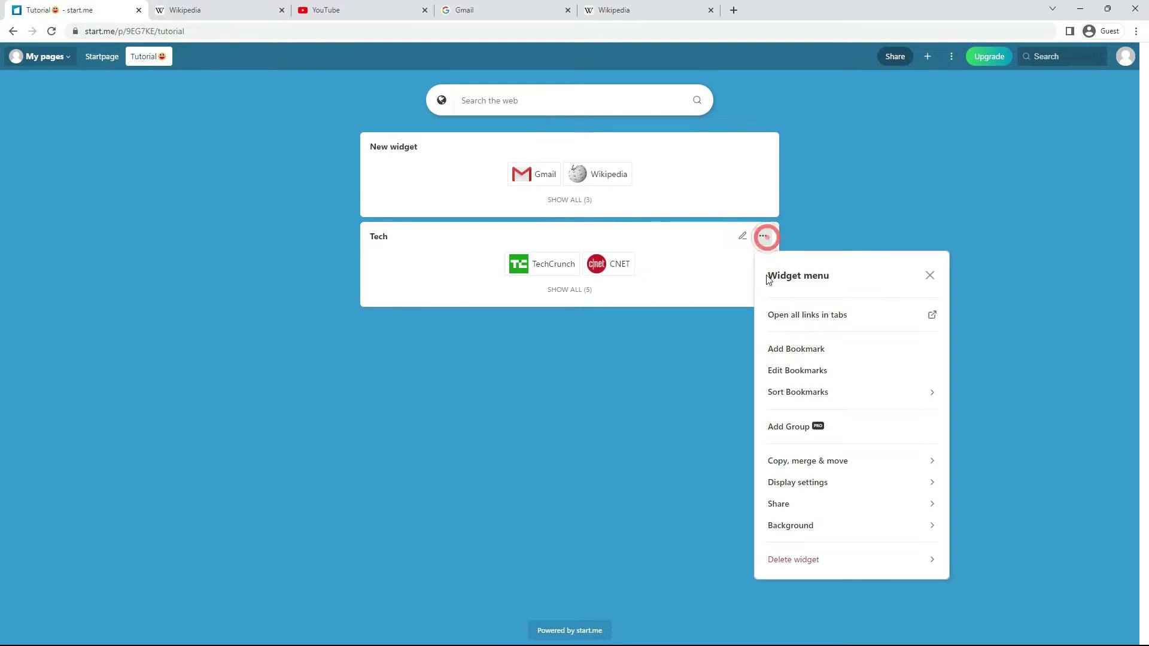
click(809, 482)
click(777, 339)
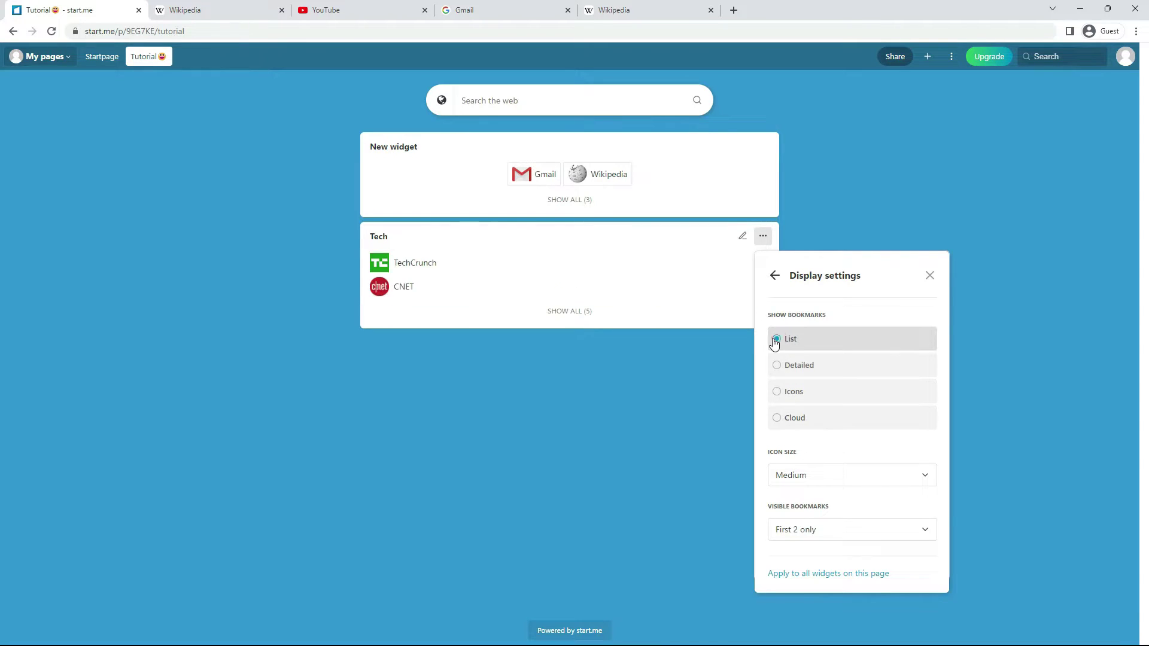
click(798, 574)
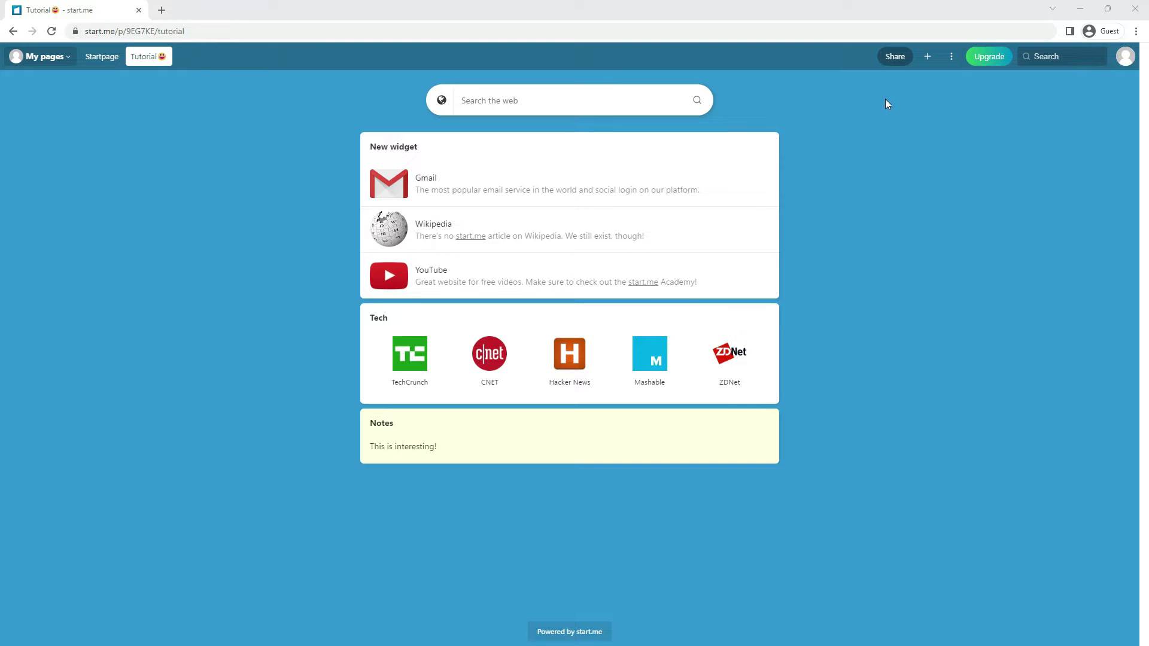
Invite one person to the Tutorial page by entering their e-mail address in Share
click(894, 57)
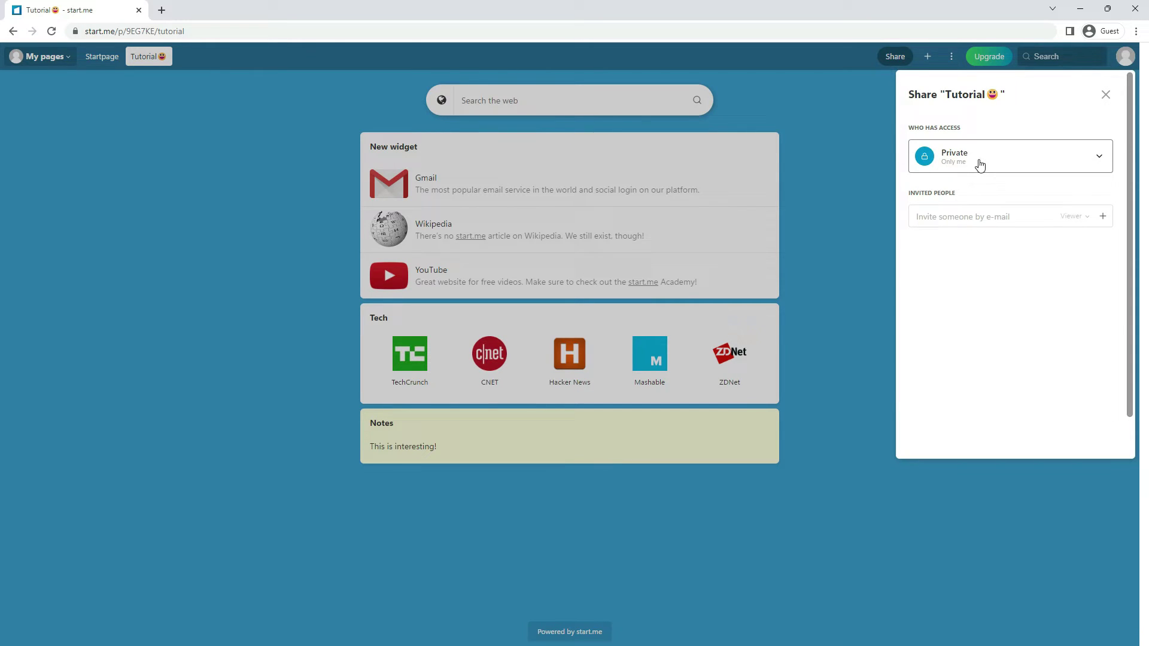
click(984, 221)
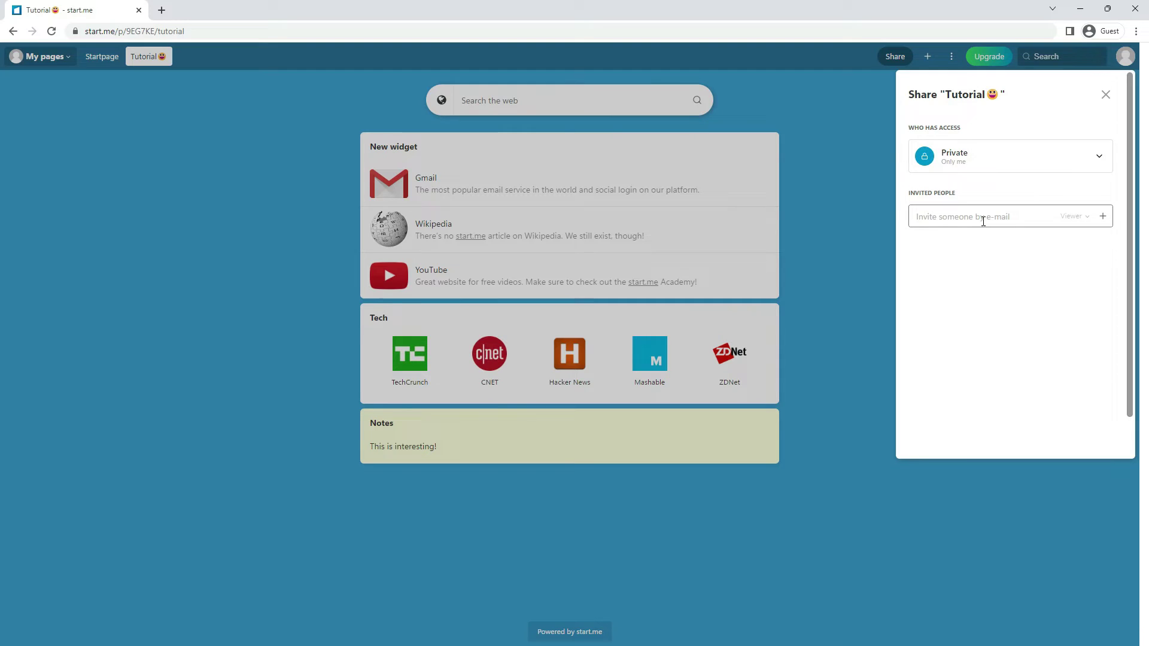
text(example@start.me)
click(1103, 217)
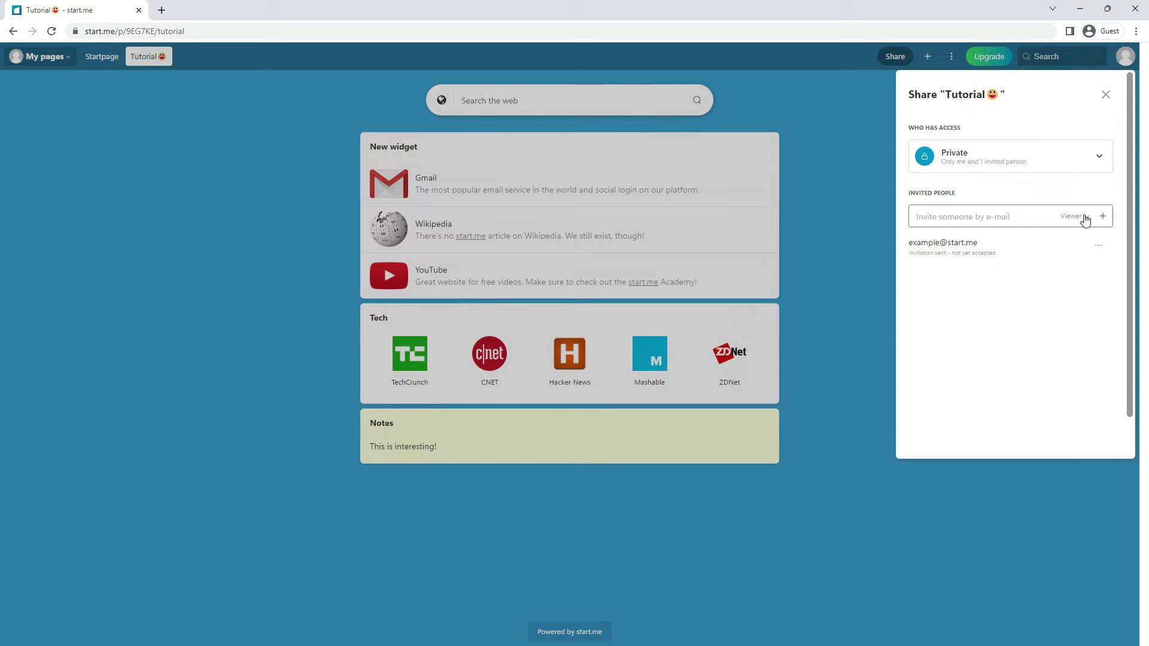
Try giving the invitee Can edit this page permission, then dismiss the Become a PRO prompt
click(1086, 219)
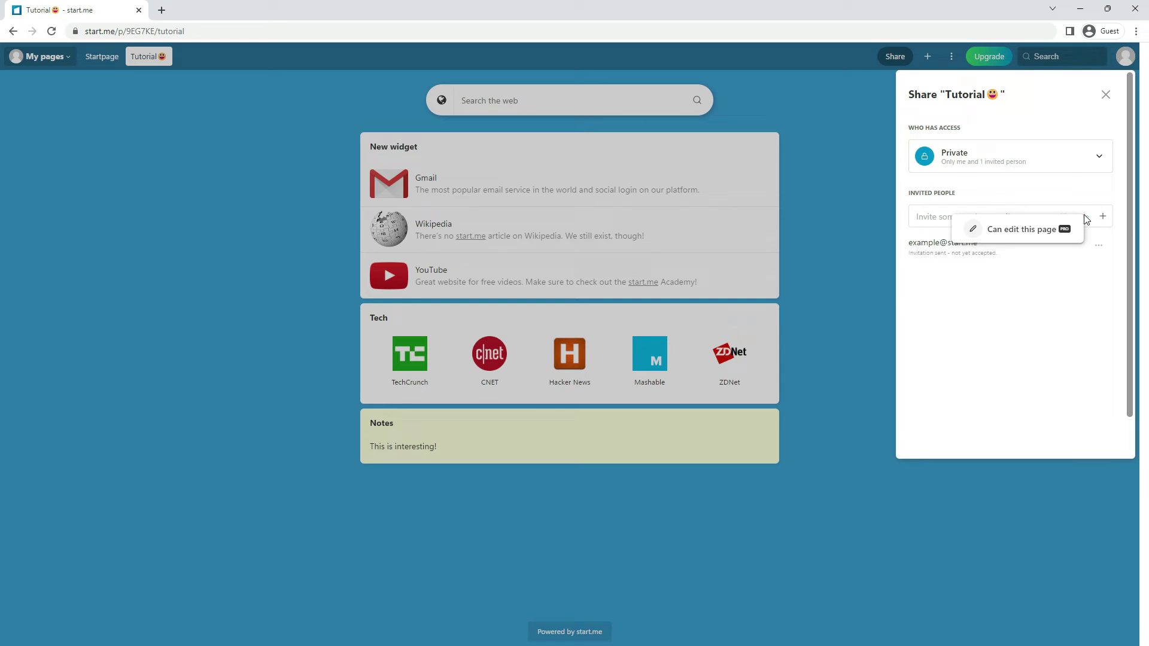
click(1025, 231)
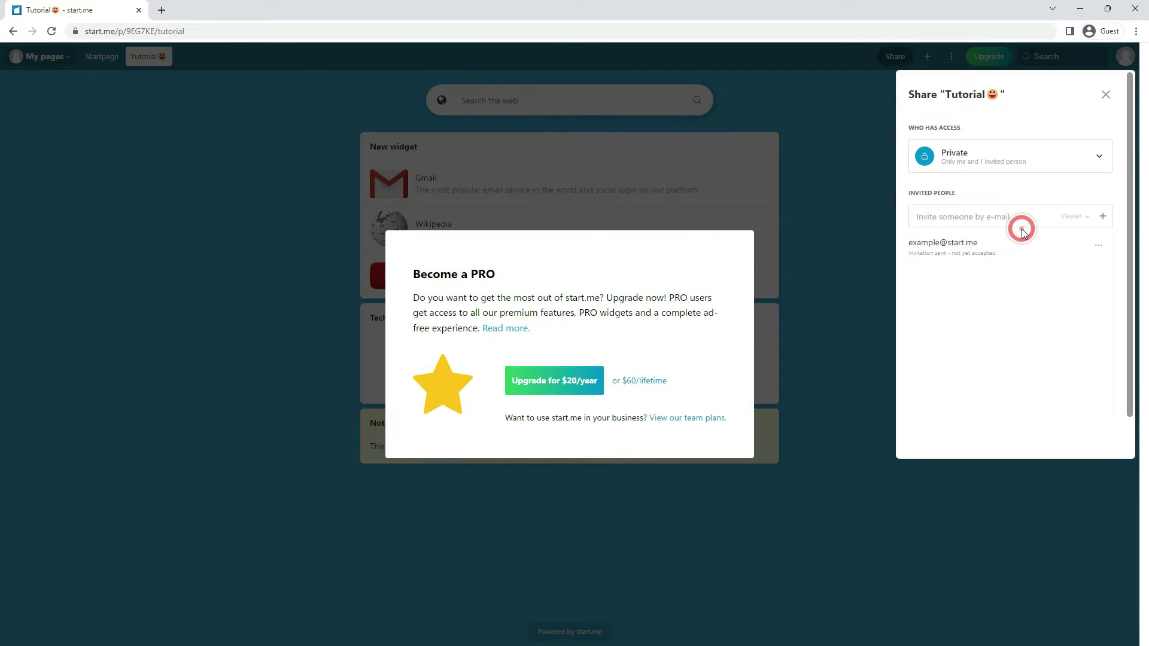
click(824, 348)
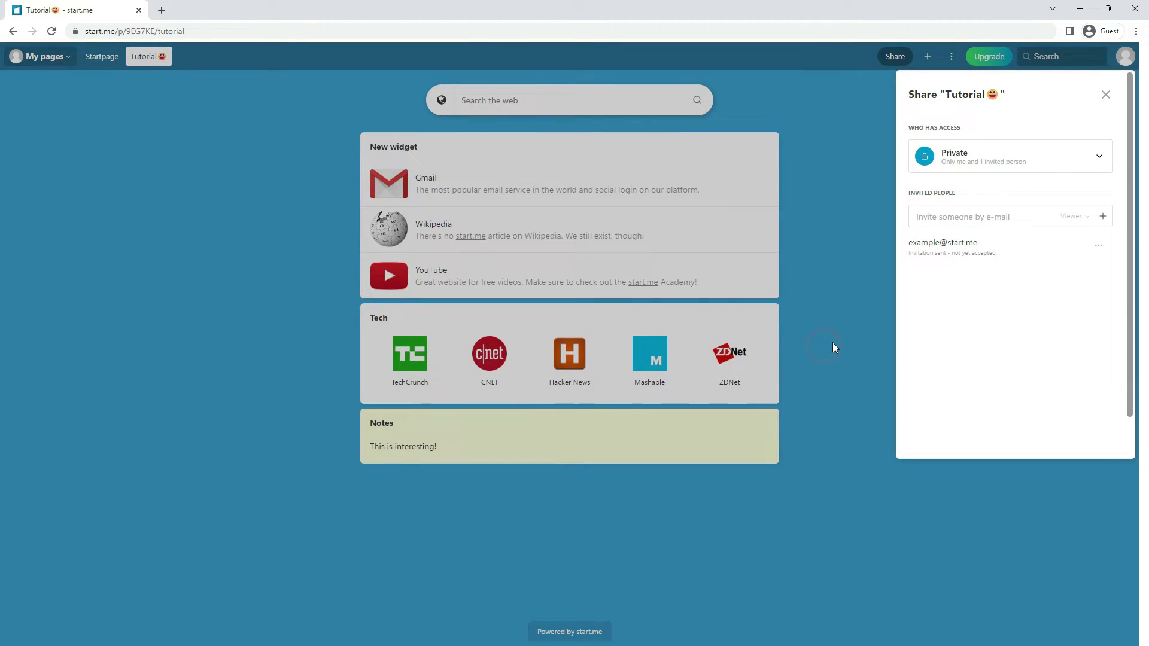
Try Protected Link access for the page and dismiss the upgrade prompt
click(970, 154)
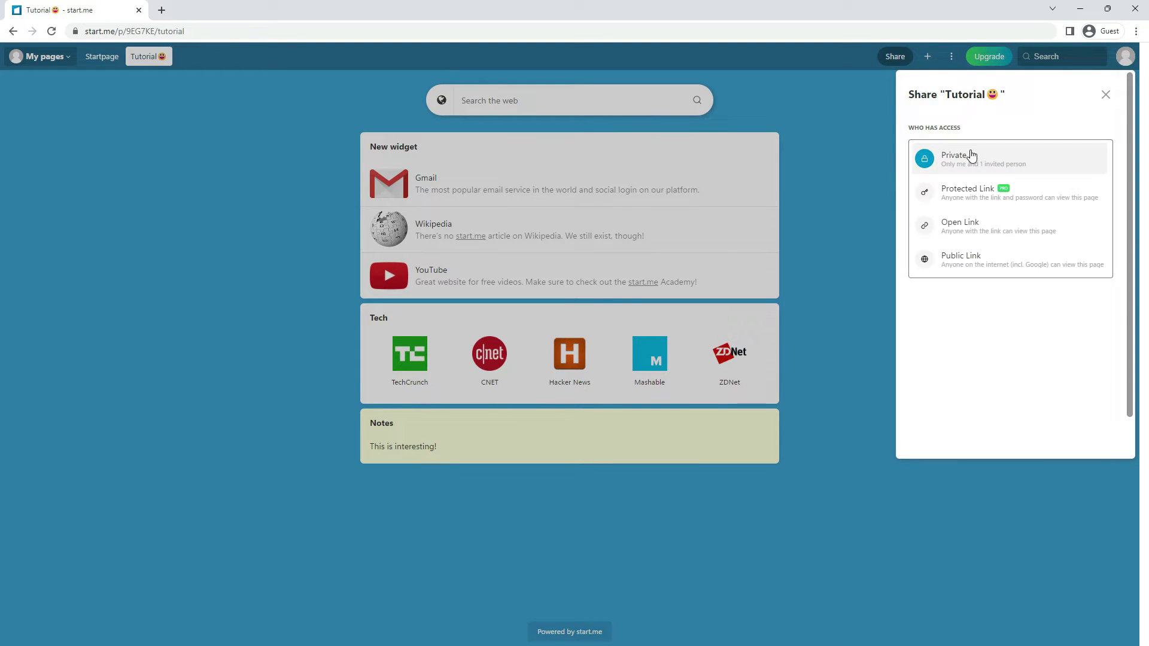
click(972, 197)
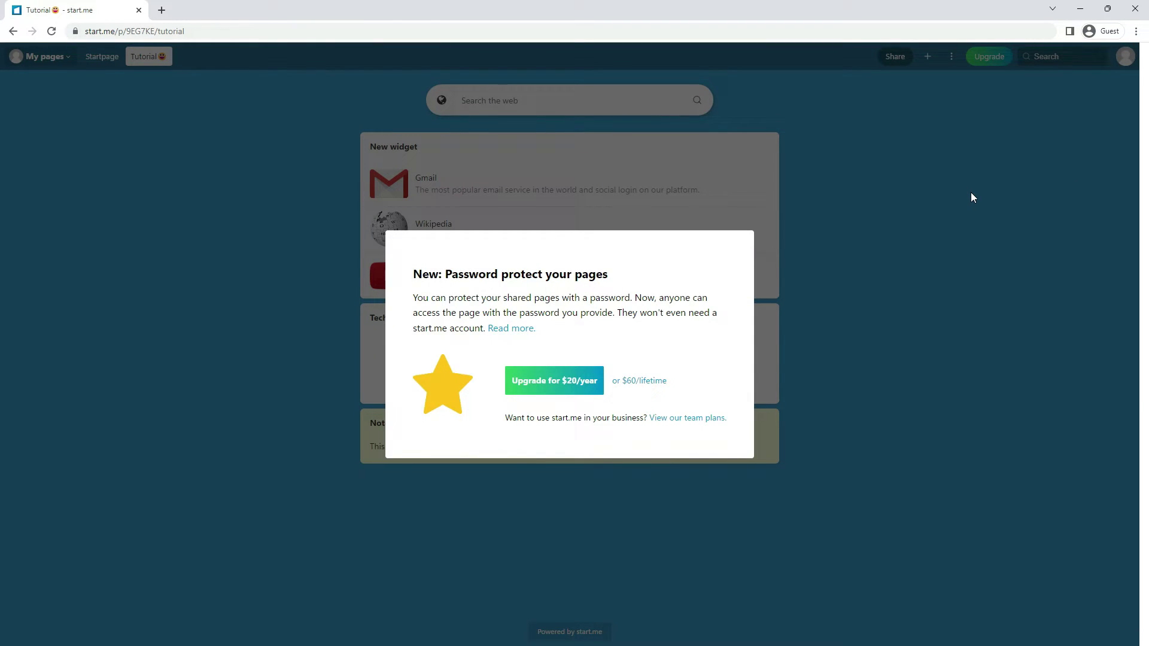
click(971, 197)
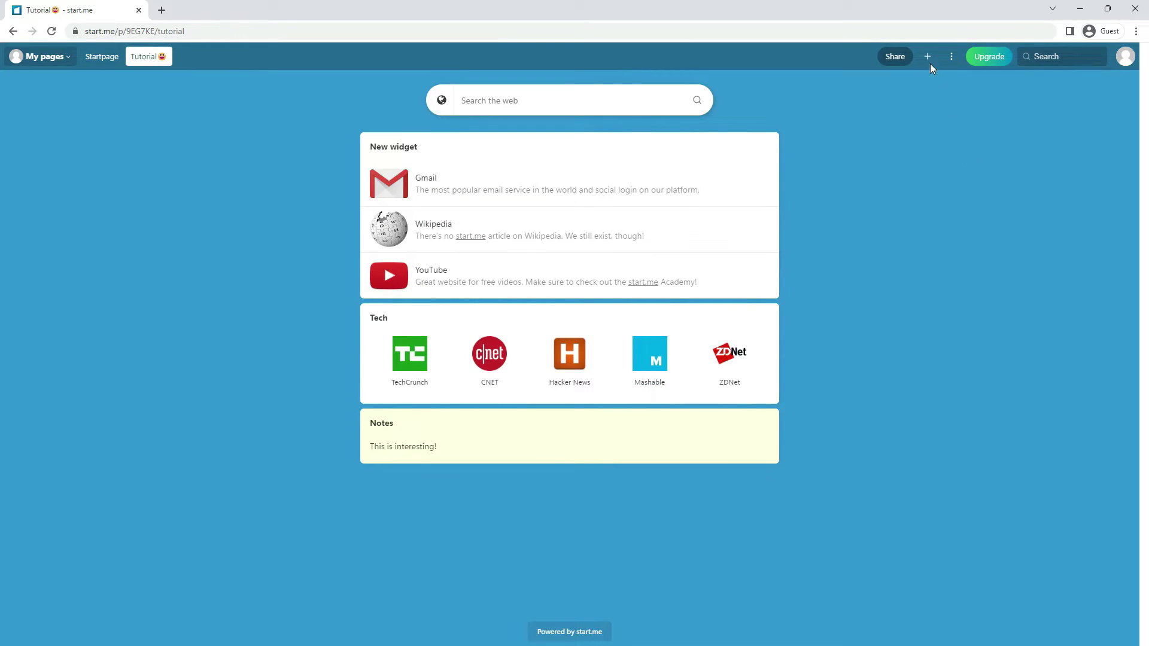
click(889, 57)
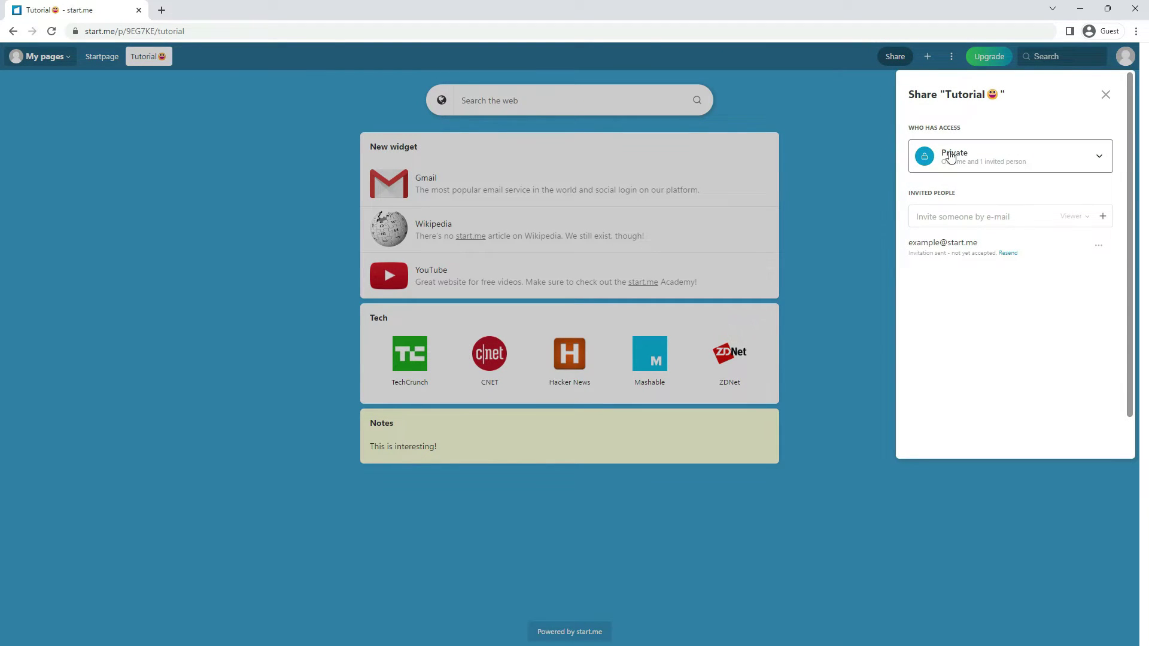
Set access to Open Link, copy the share URL, and return to the Tutorial tab
click(1001, 157)
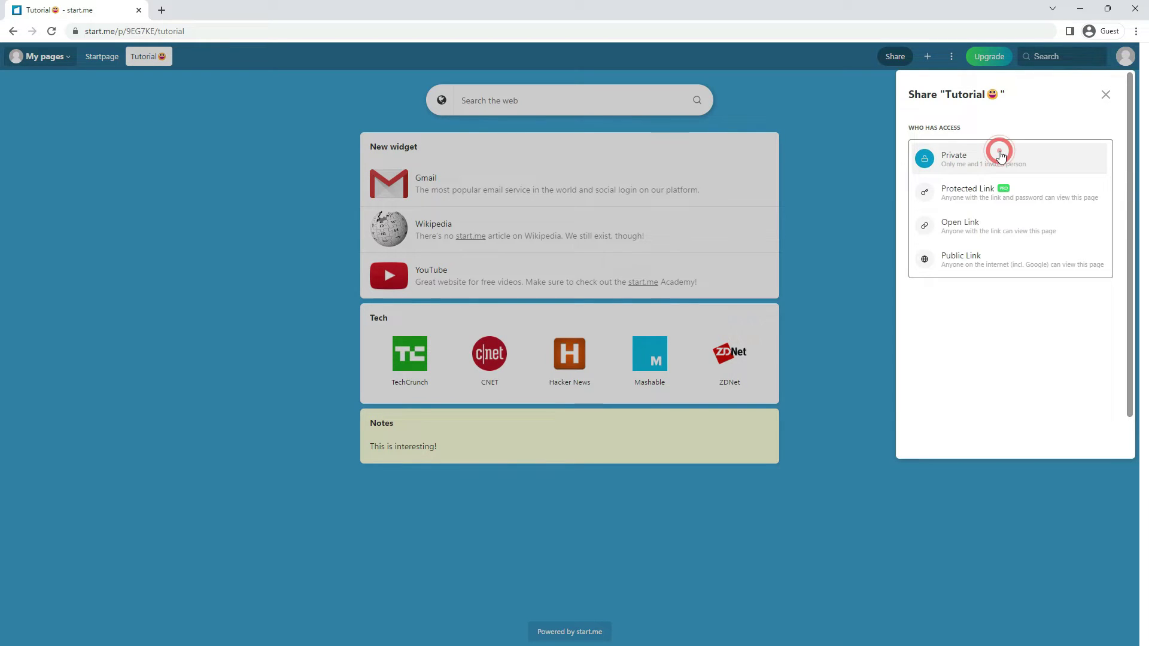
click(1002, 223)
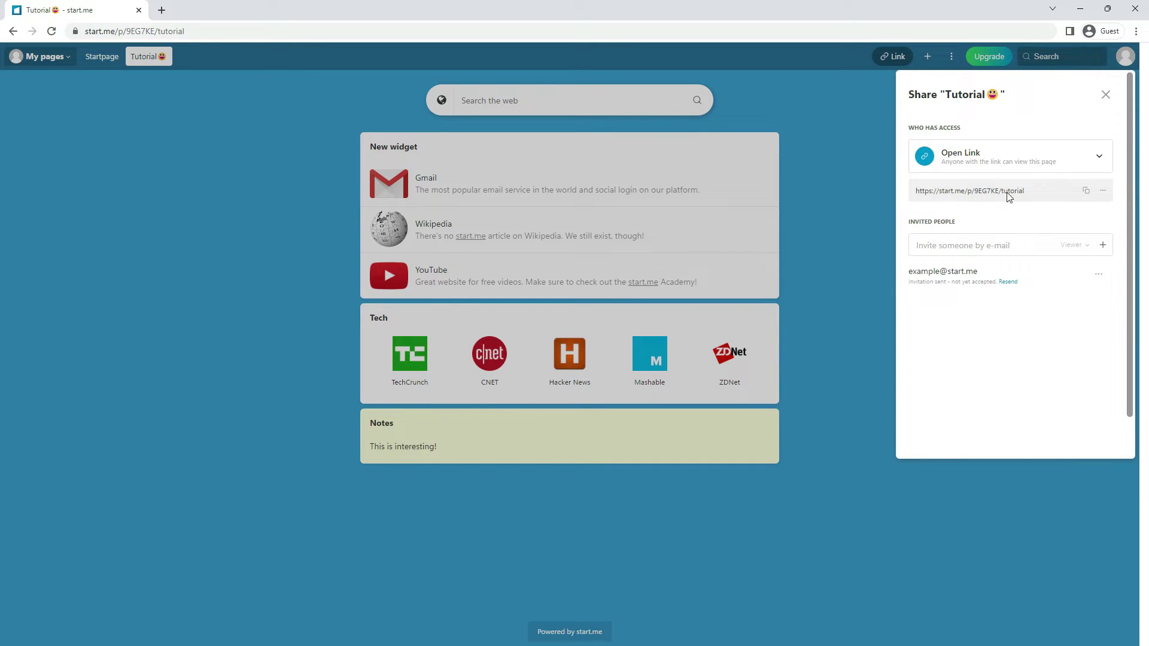
click(1085, 191)
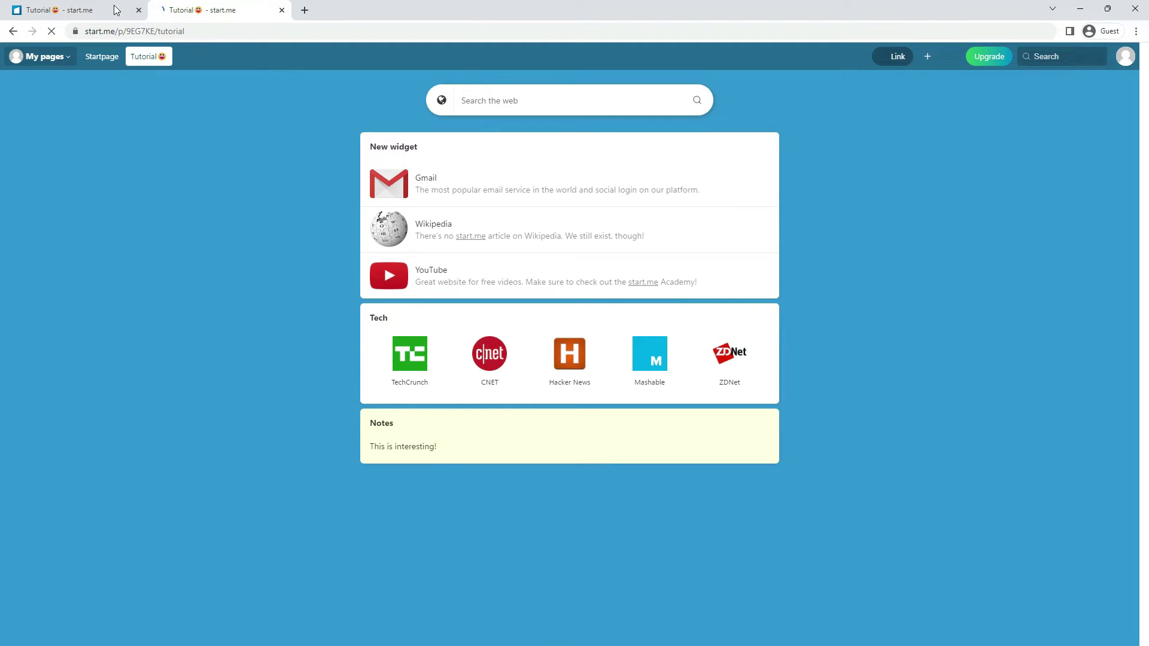
click(93, 10)
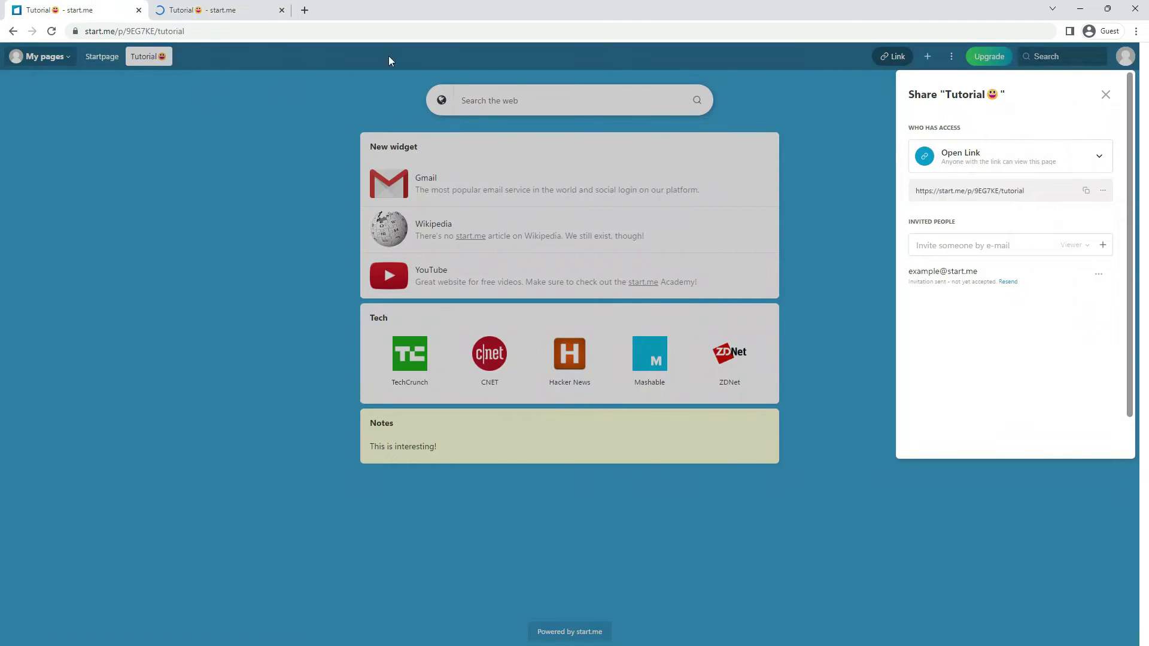
Change the page's access to Public Link and close the sharing panel
click(1101, 173)
click(1037, 268)
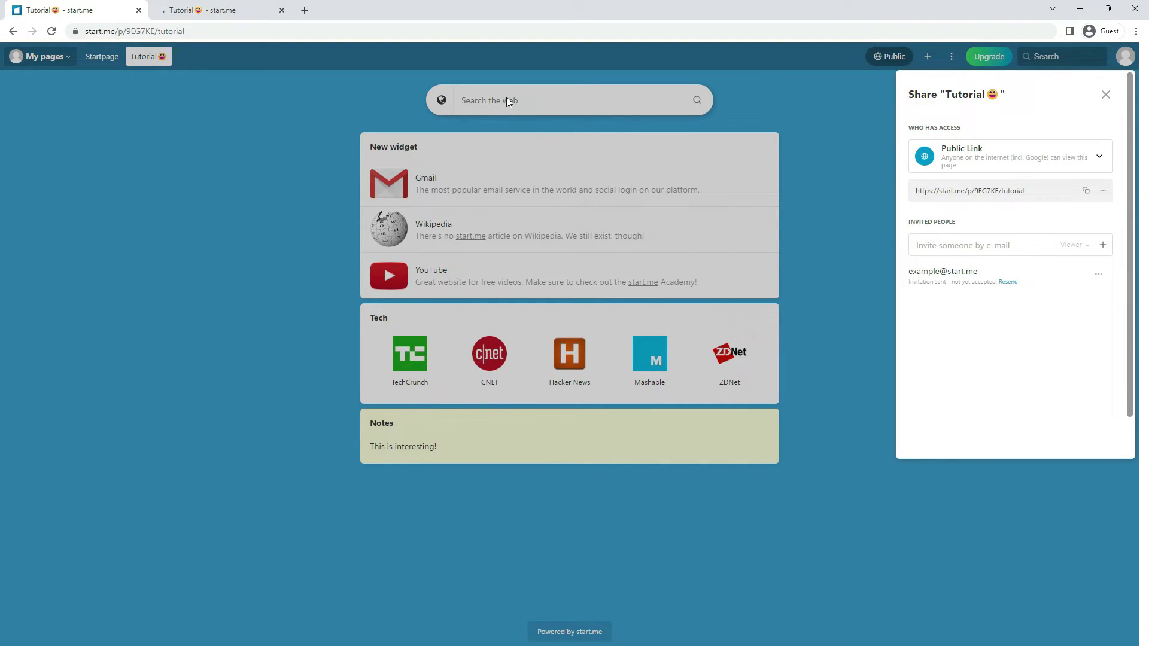
click(554, 98)
click(556, 98)
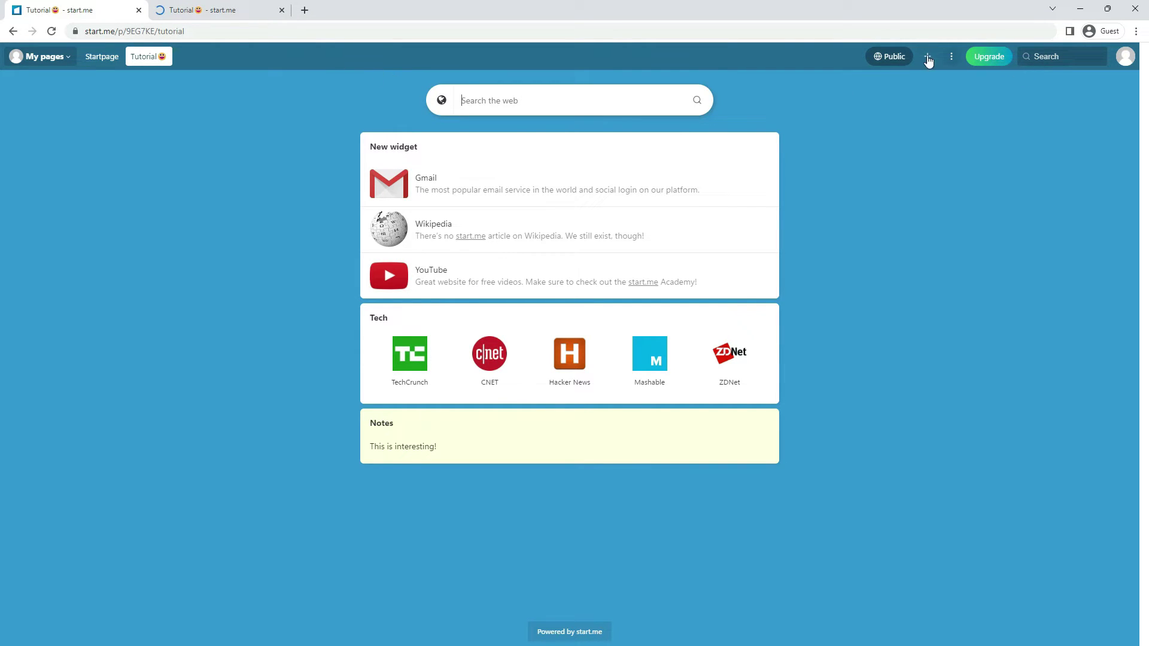
Submit the Tutorial page to the Page Gallery from the Share options
click(887, 55)
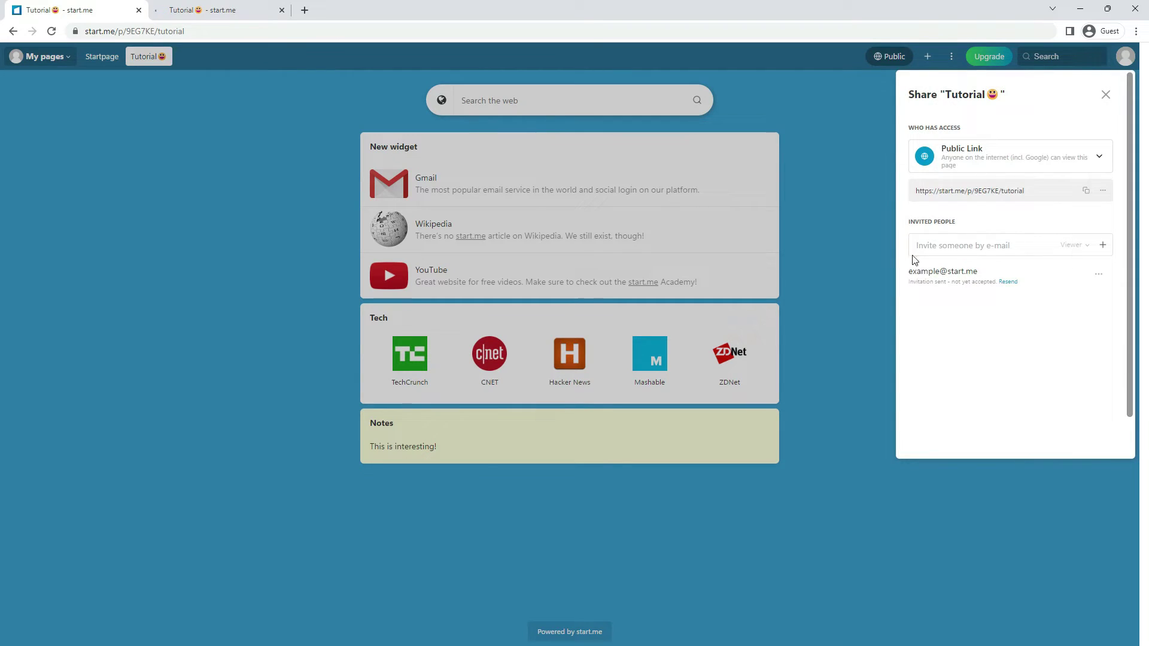
click(1105, 188)
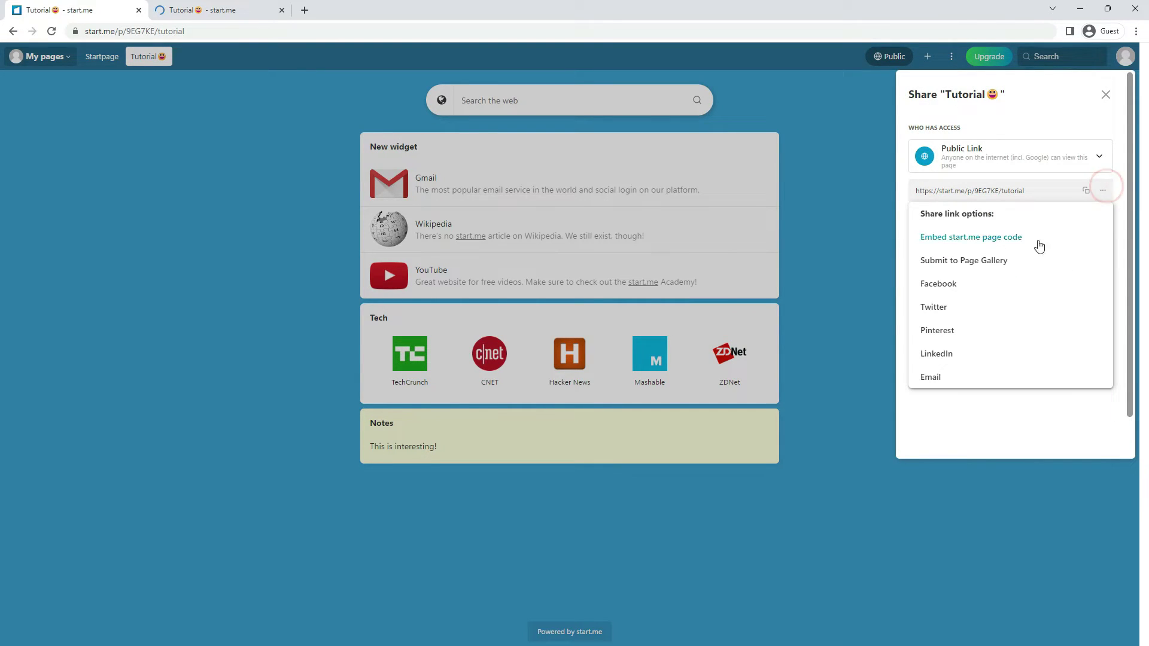
click(993, 260)
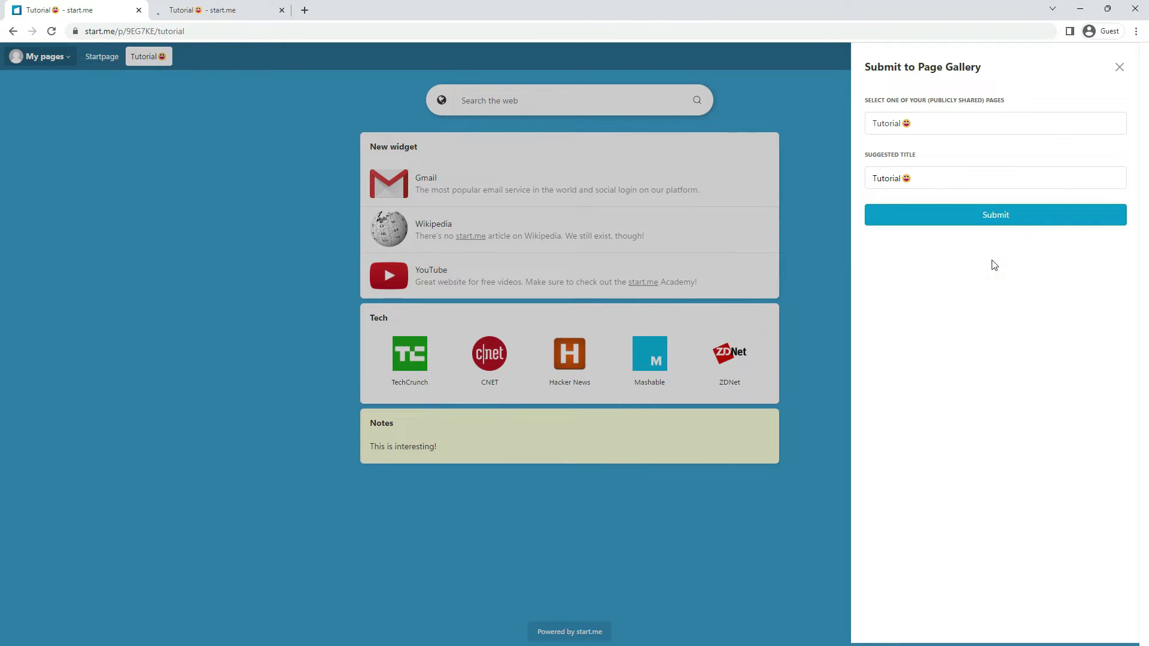
click(994, 219)
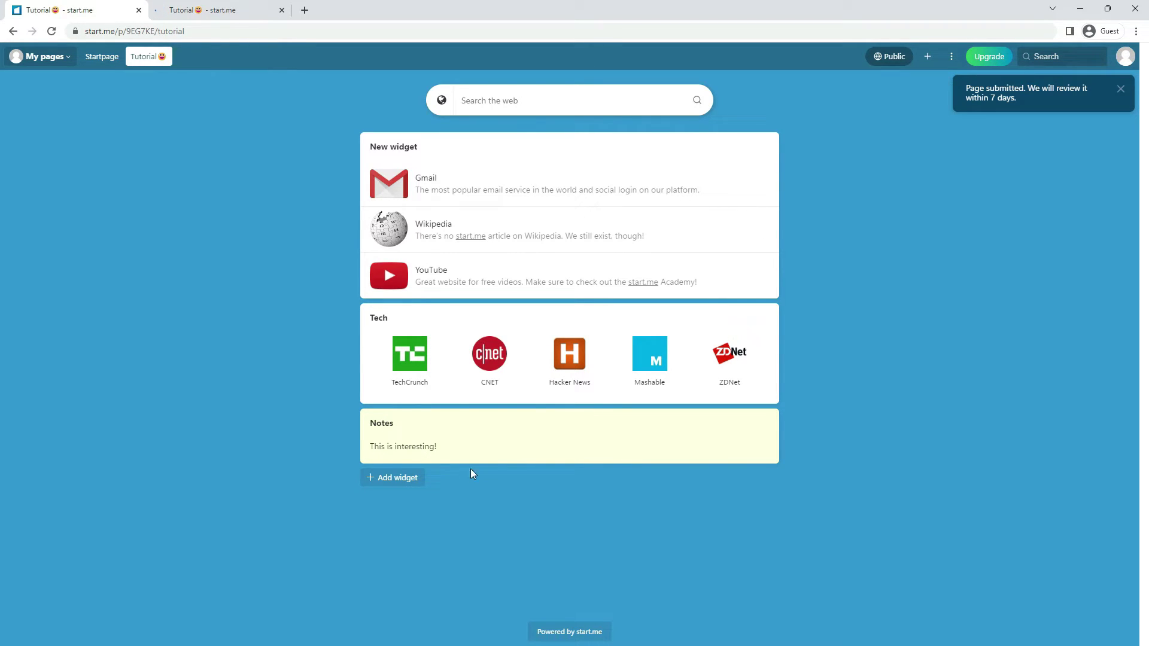
Keep access Private, dismiss the page-submitted notice, and close the sharing settings
click(891, 57)
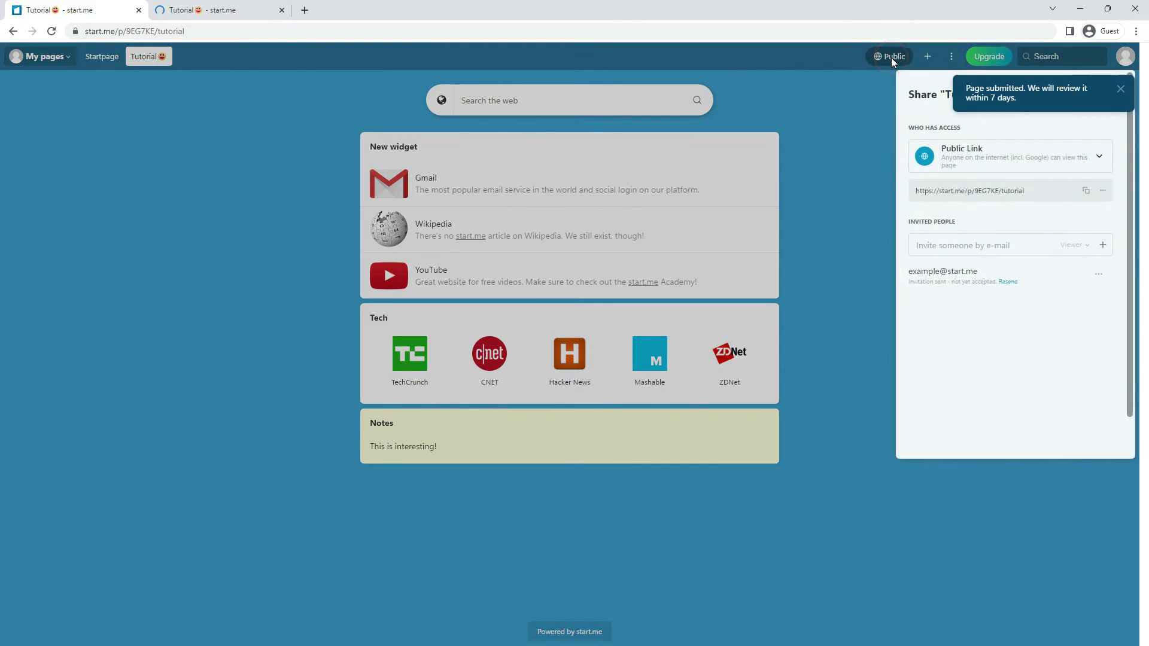
click(947, 145)
click(952, 156)
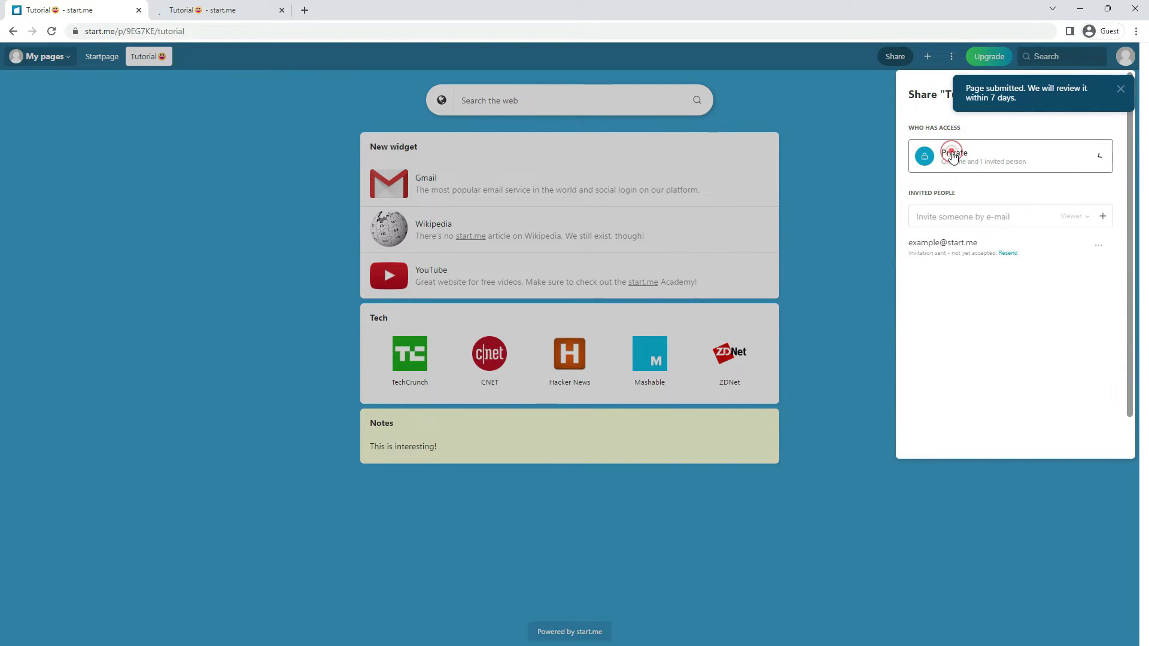
click(1122, 88)
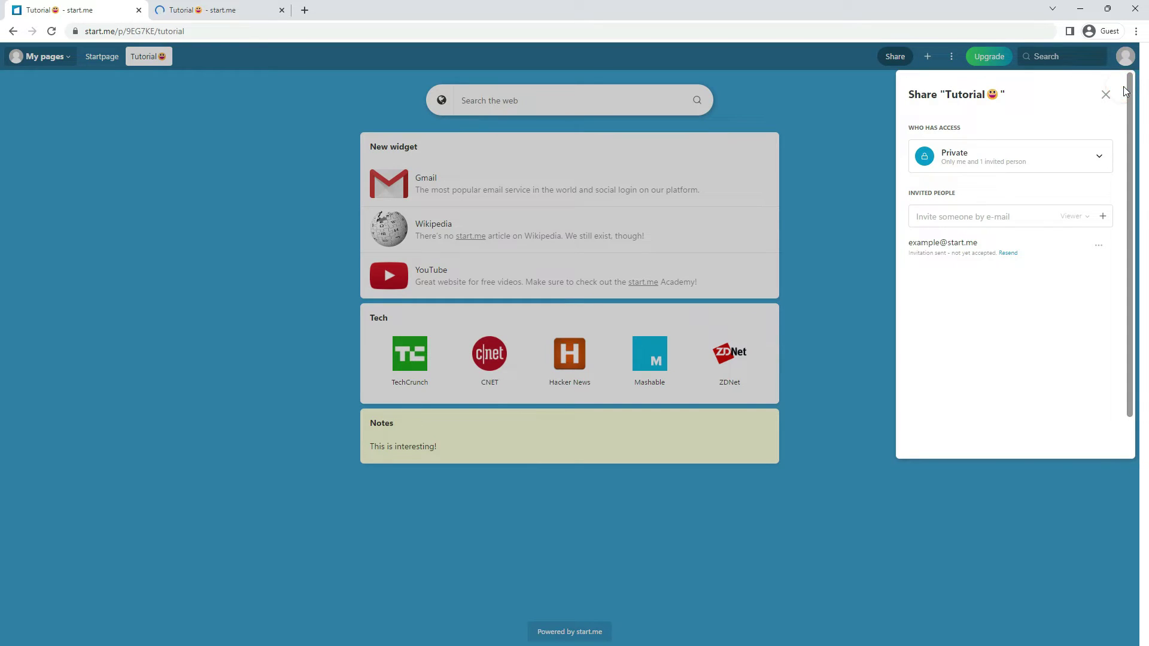
click(827, 156)
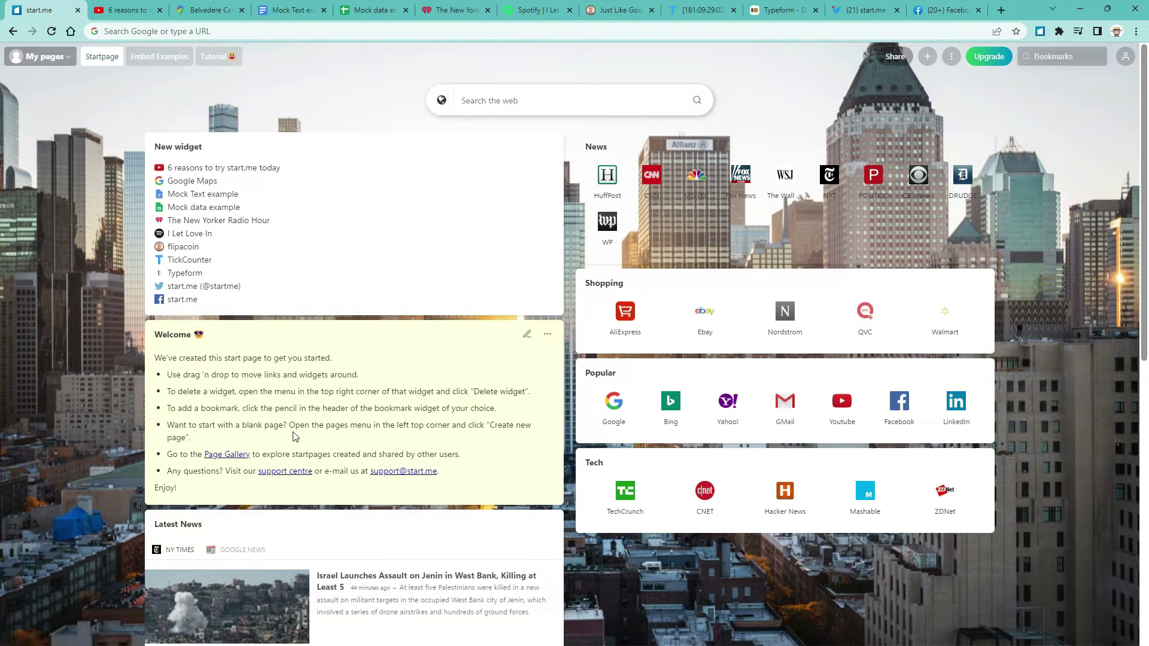
Look over the Startpage widgets, then go to the empty Embed Examples page
scroll(355, 362, down, 3)
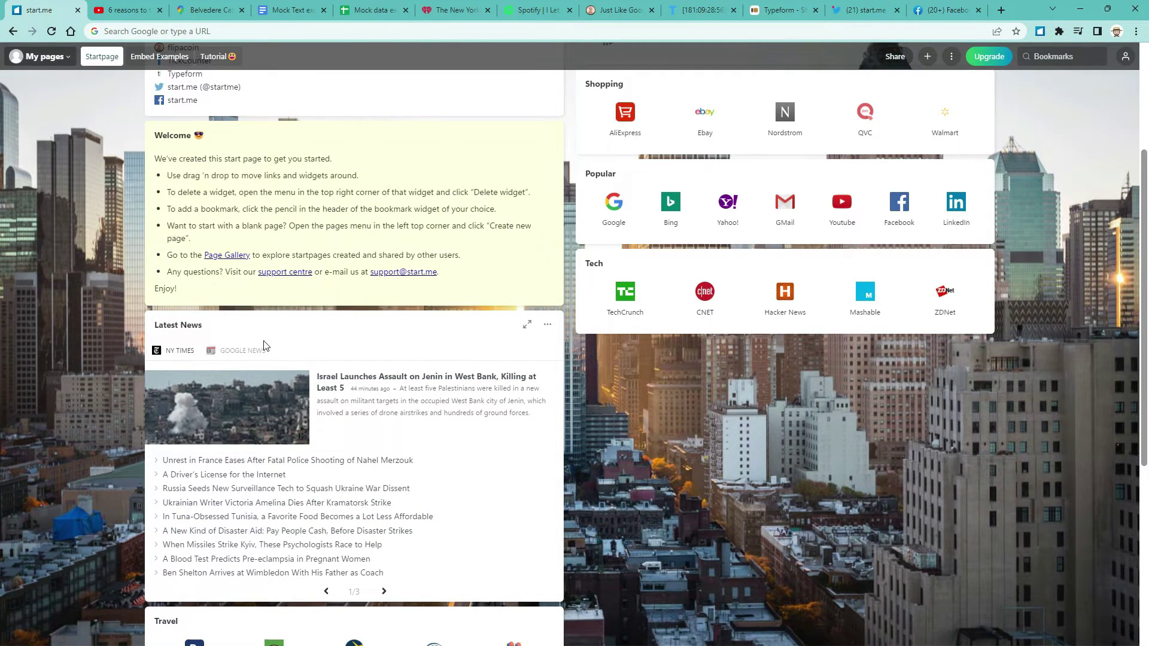
scroll(263, 345, up, 3)
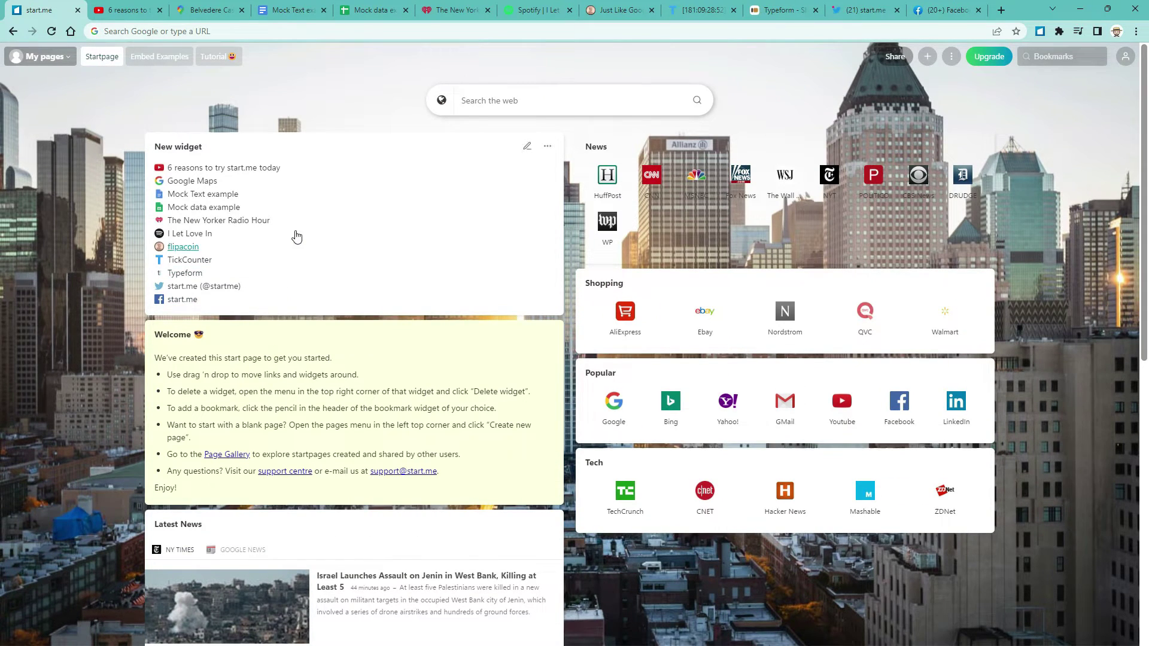
click(160, 58)
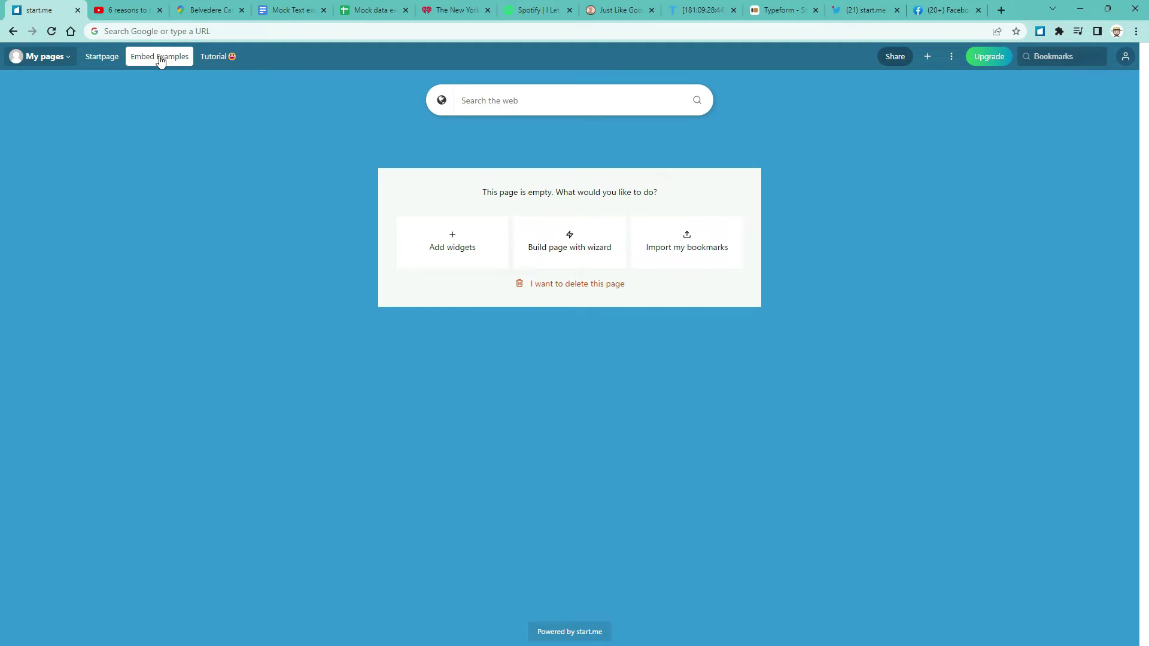
Copy the YouTube embed code for the '6 reasons to try start.me today' video
click(126, 12)
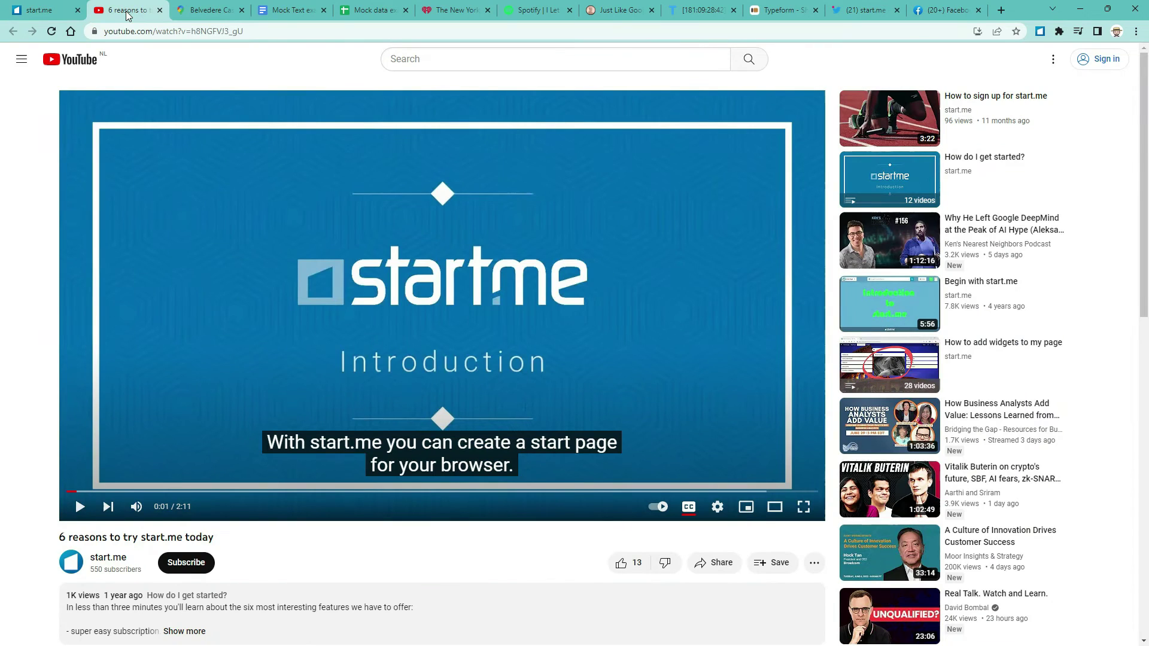
click(716, 574)
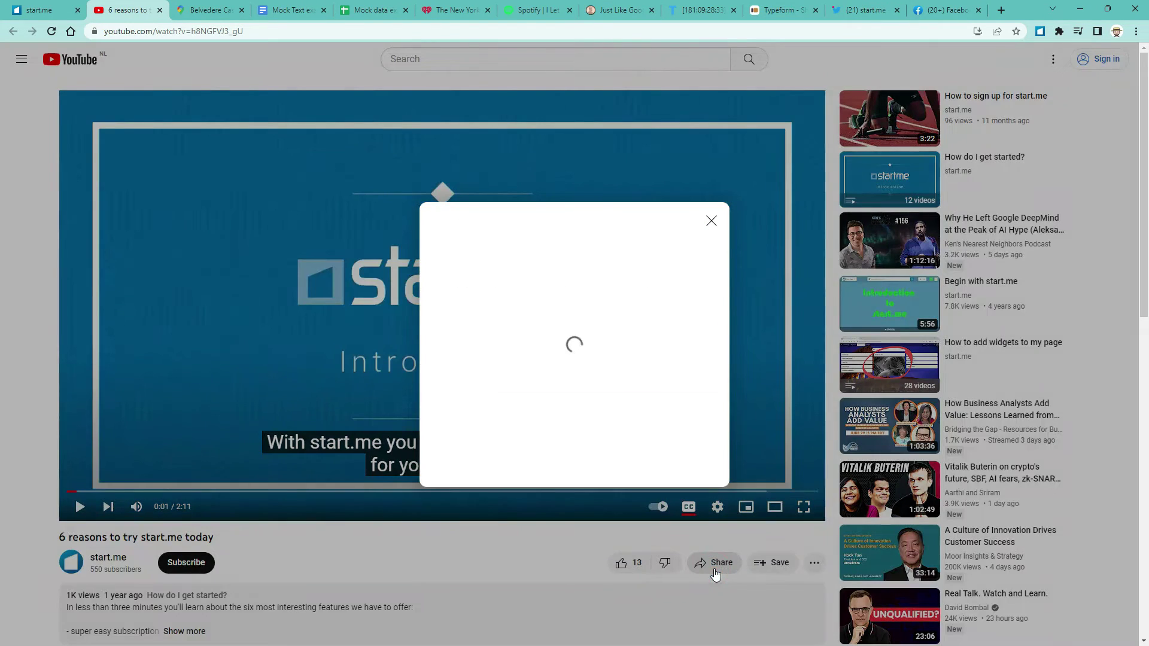
click(456, 321)
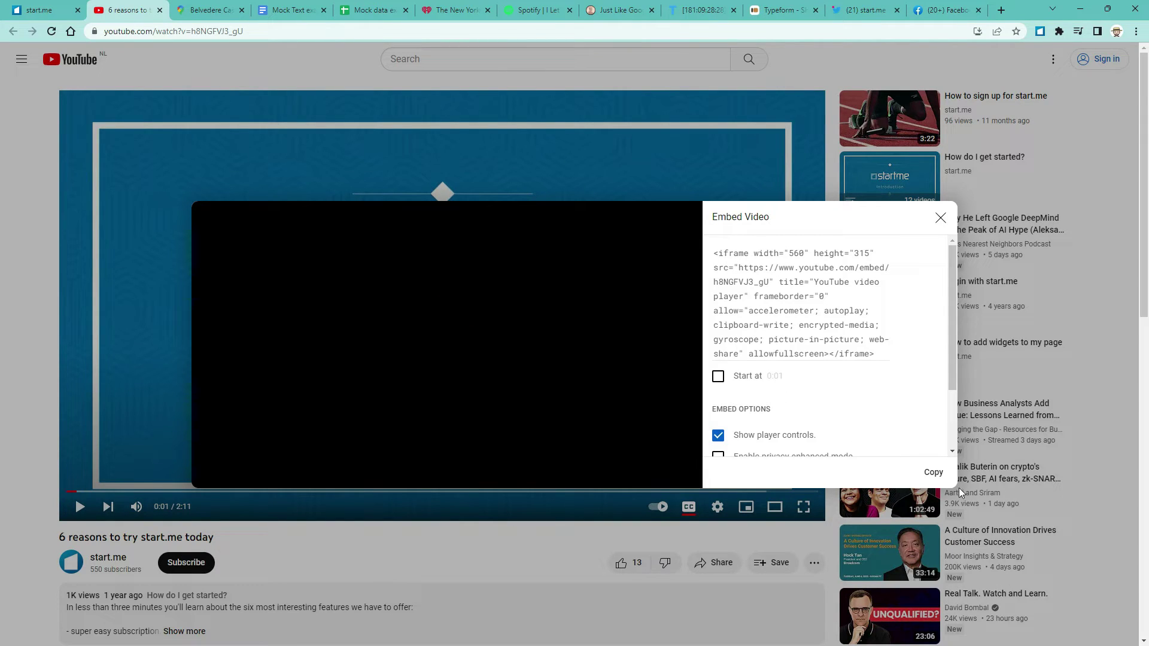
click(934, 473)
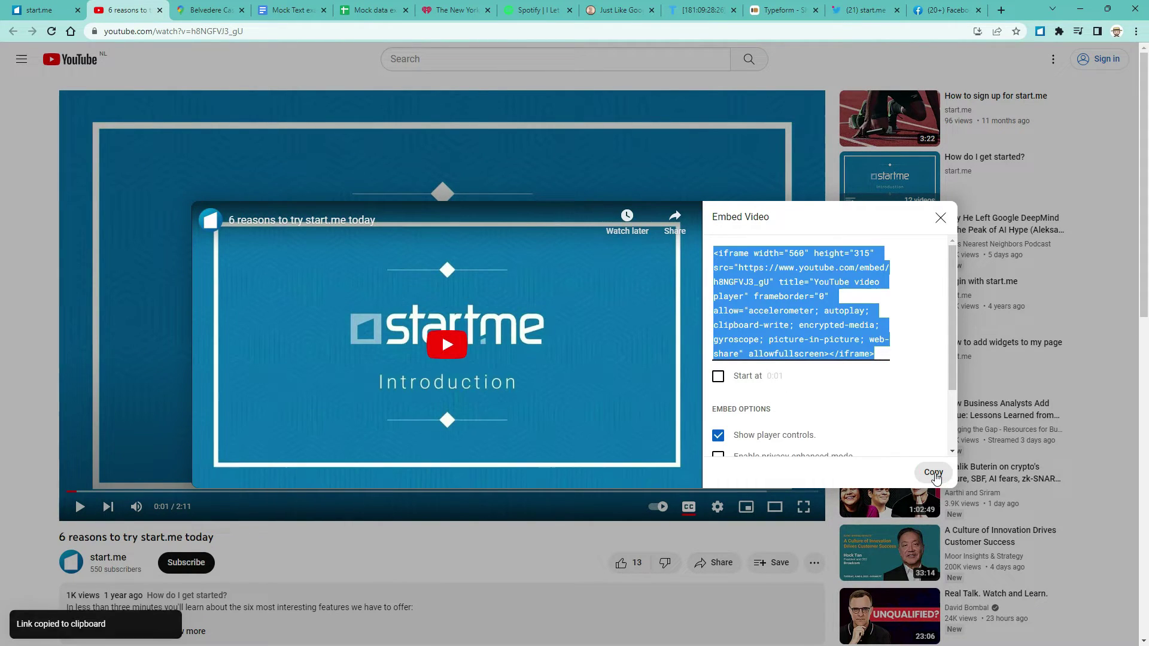
Add an Embed widget on Embed Examples with the pasted YouTube code, then go to the Belvedere Castle map
click(48, 13)
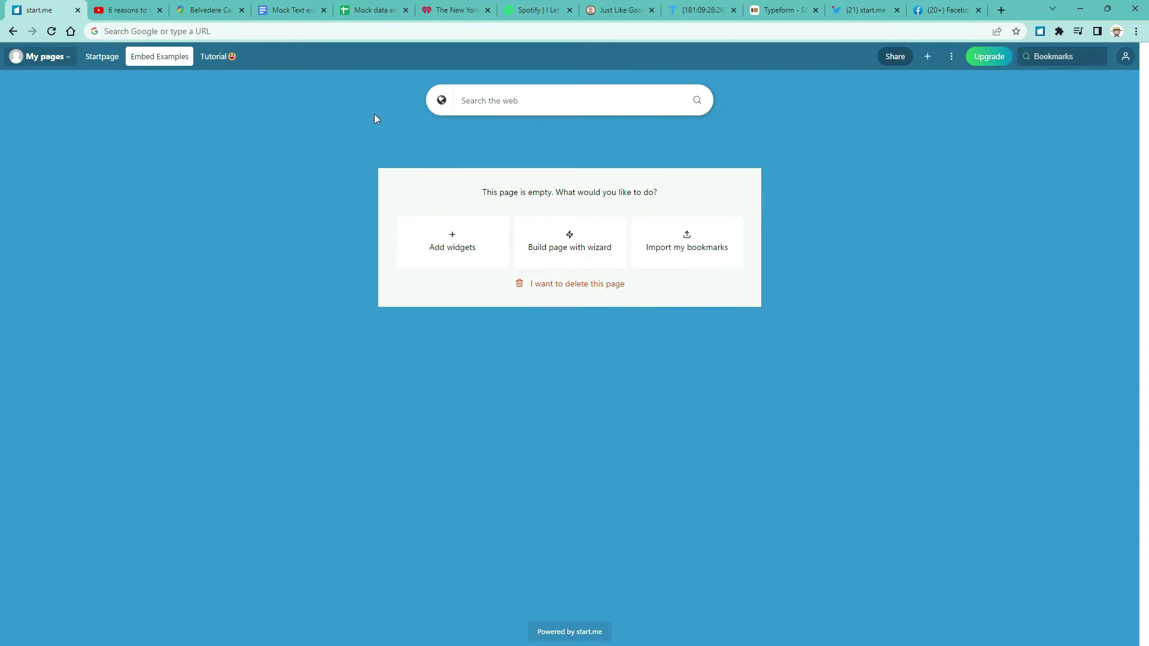
click(927, 56)
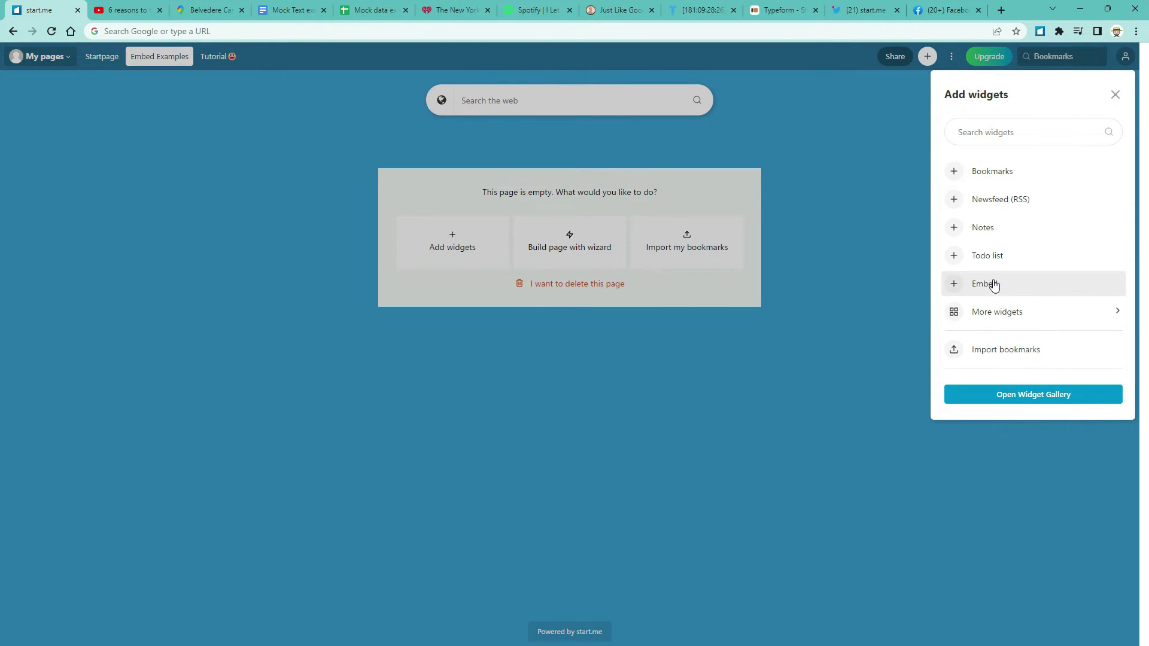
click(994, 285)
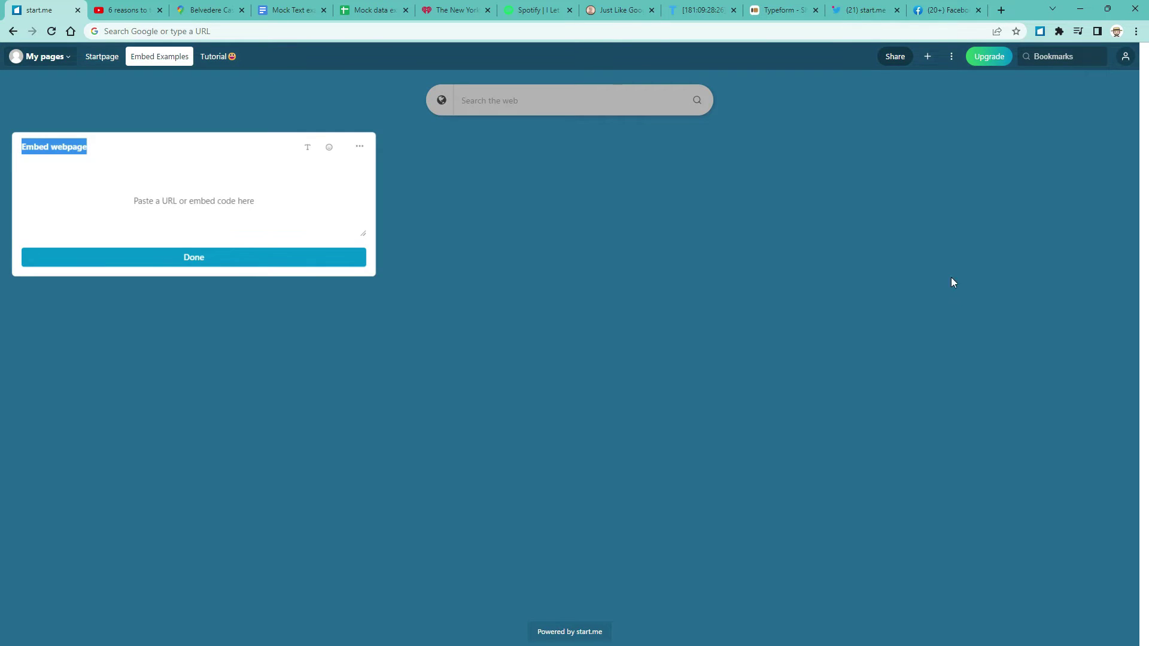
click(188, 196)
click(188, 195)
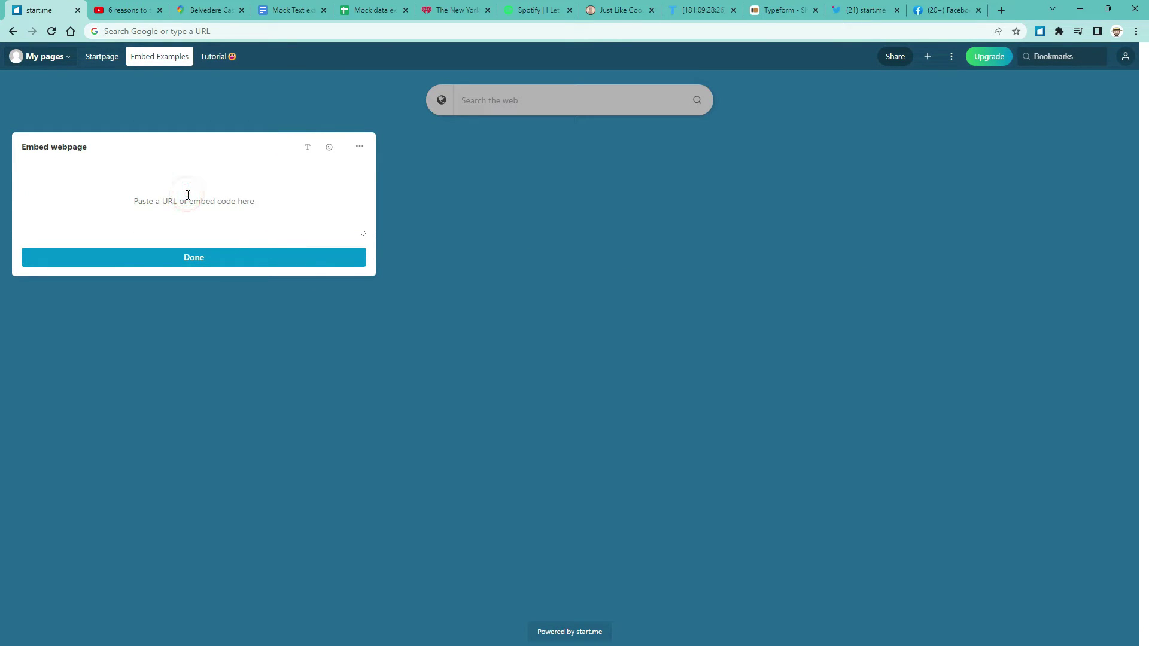
key(ctrl+v)
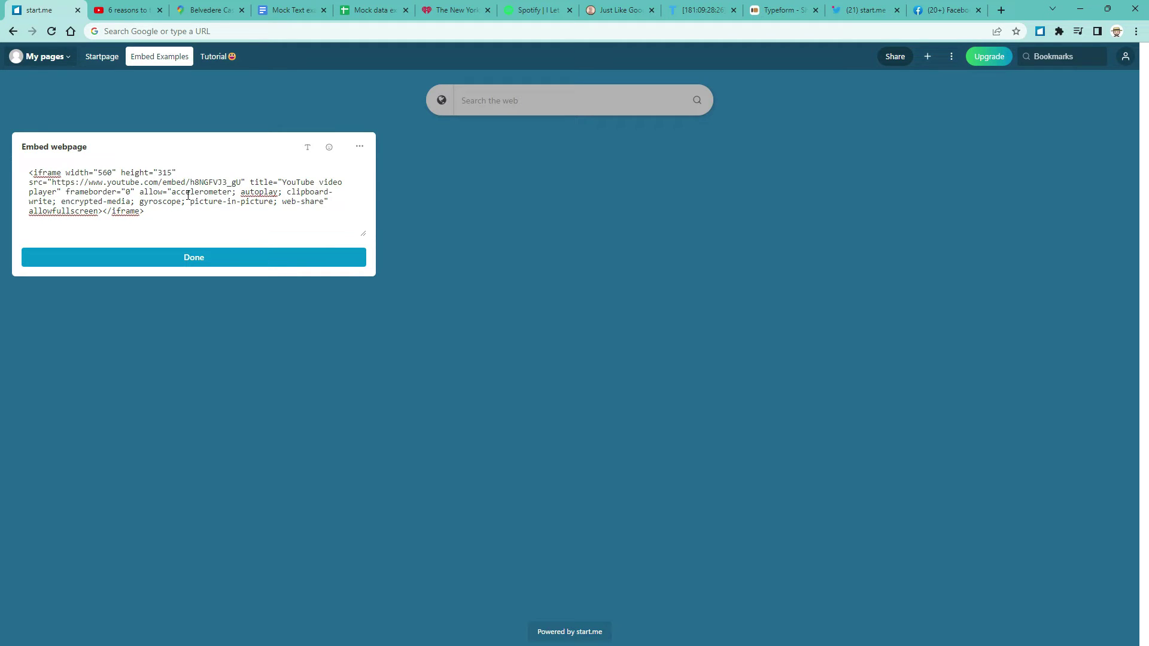
click(199, 262)
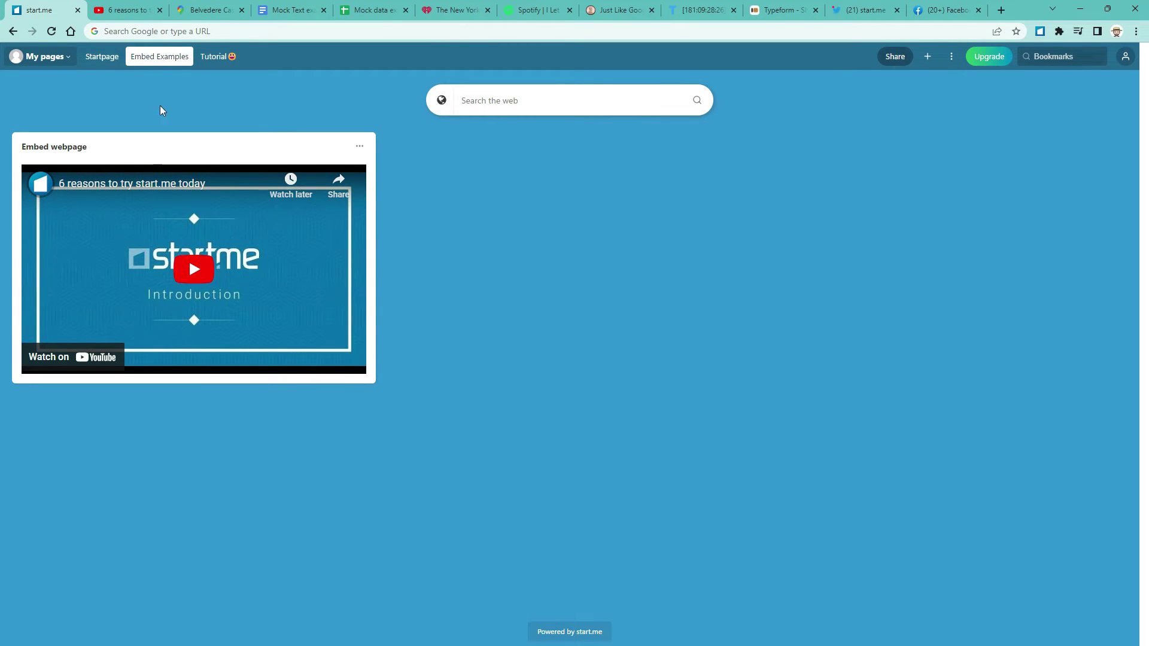
click(214, 8)
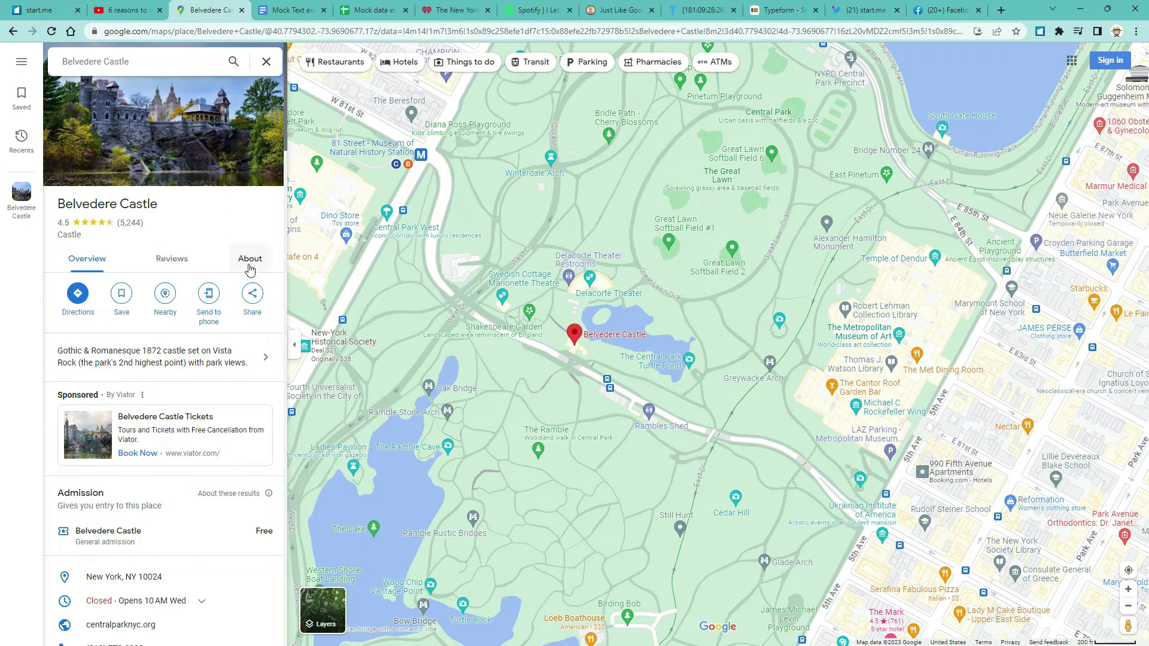
Copy the medium-size embed HTML for the Belvedere Castle map
click(258, 301)
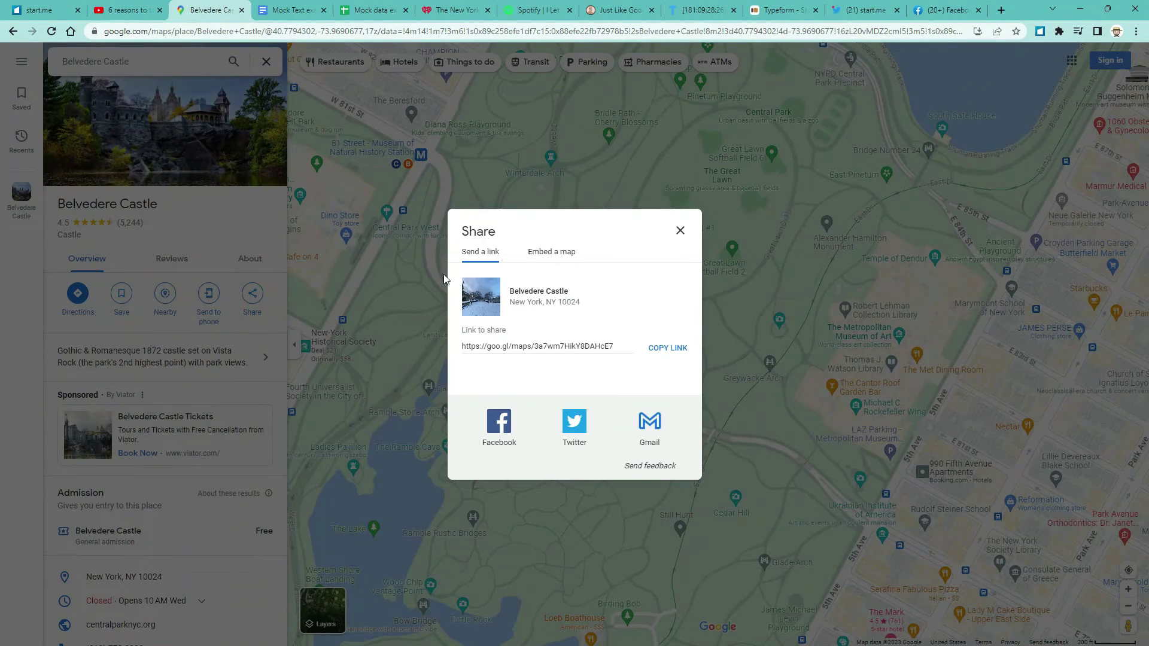
click(552, 252)
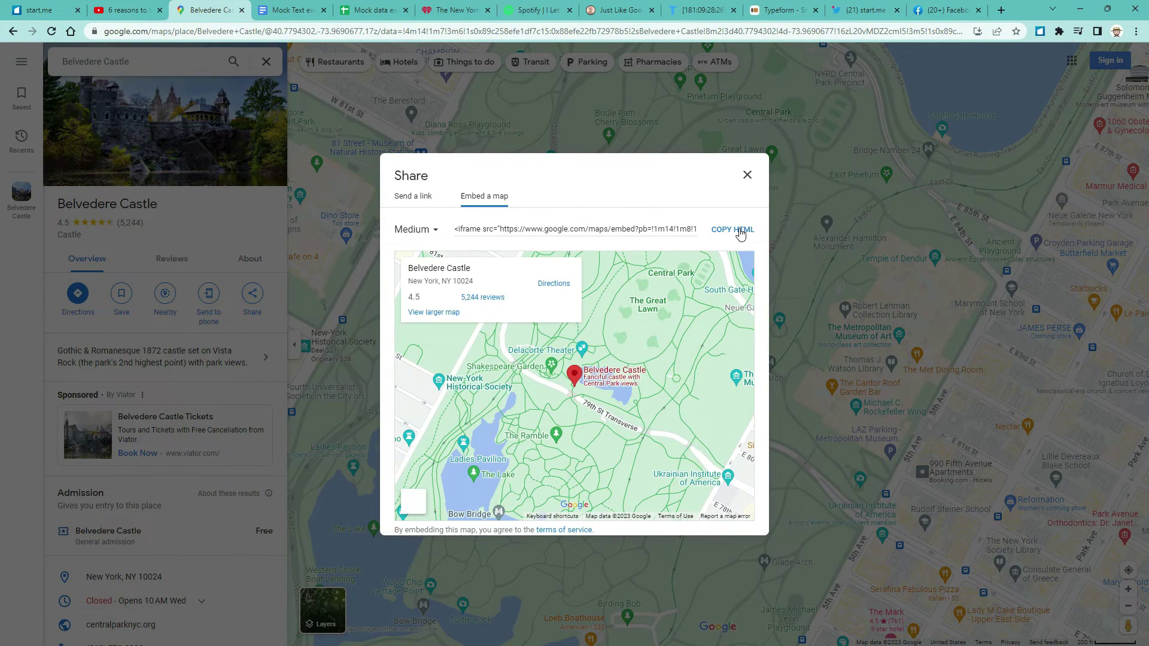
click(740, 232)
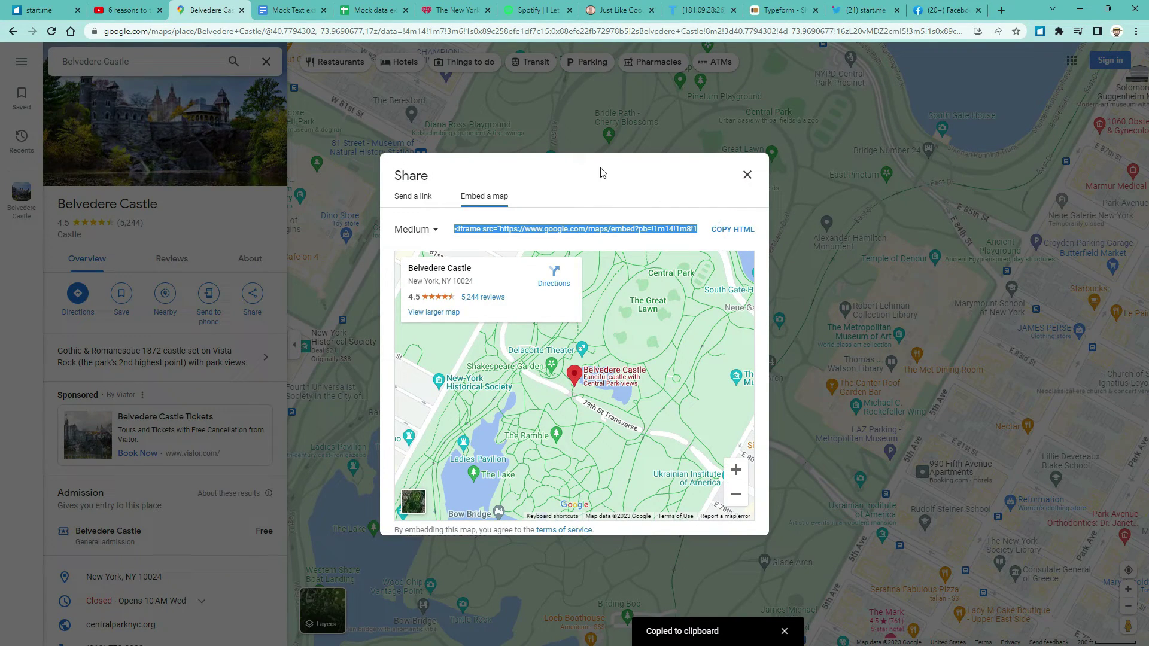
Add a second Embed widget on Embed Examples using the pasted Google Maps code
click(53, 10)
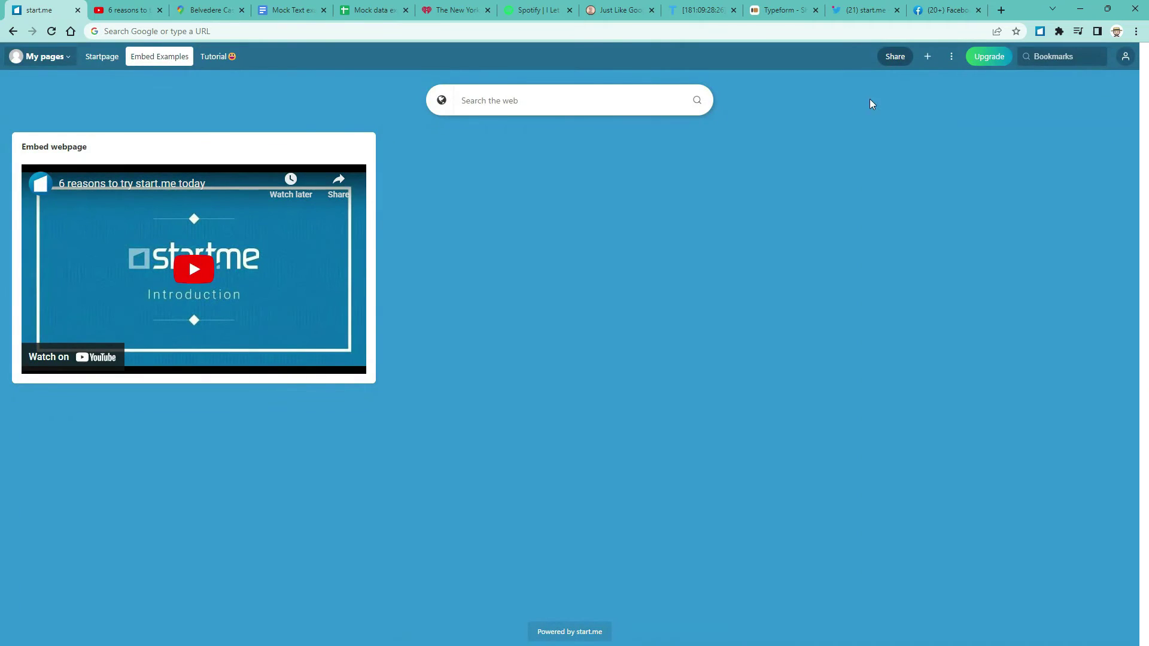
click(927, 57)
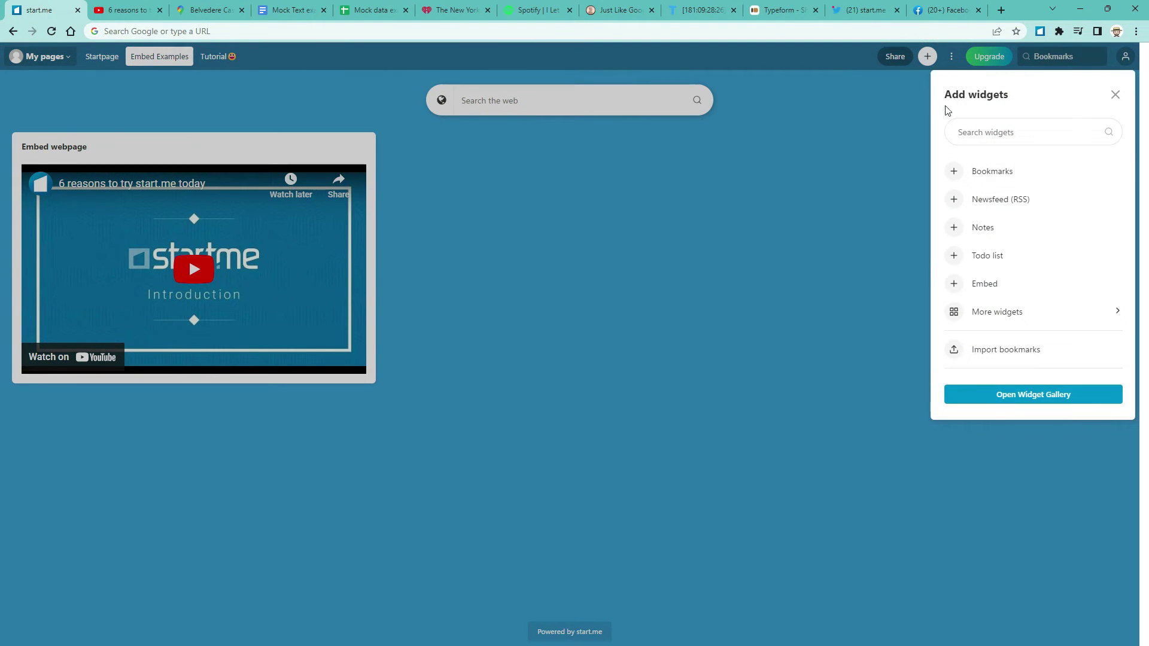
click(984, 285)
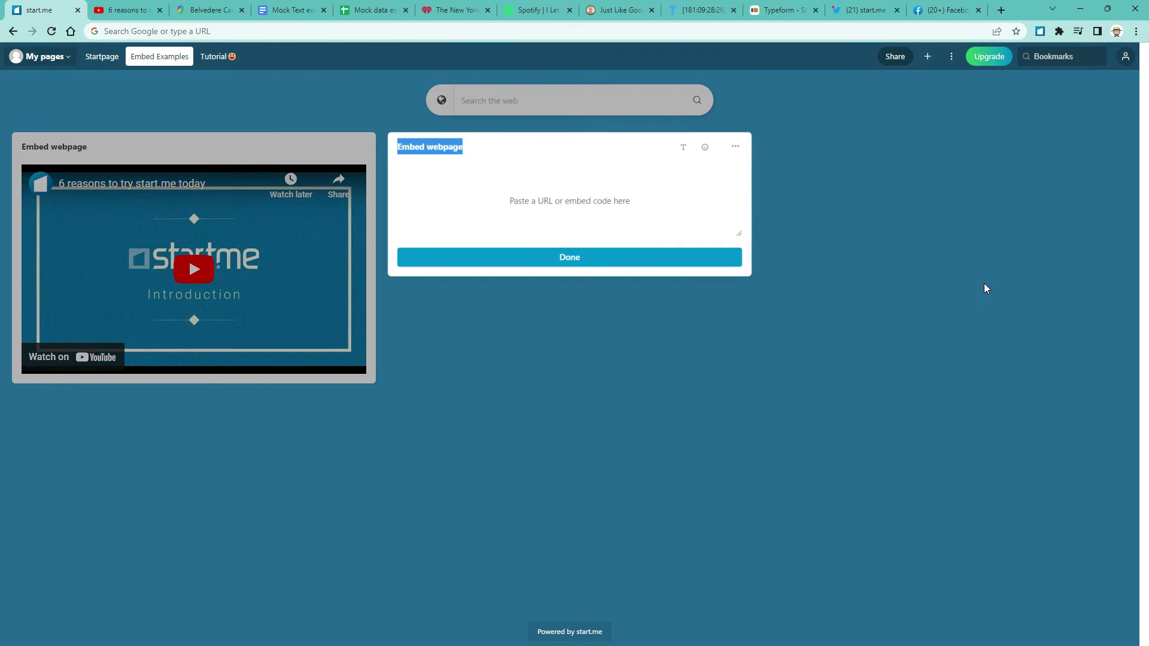
click(536, 199)
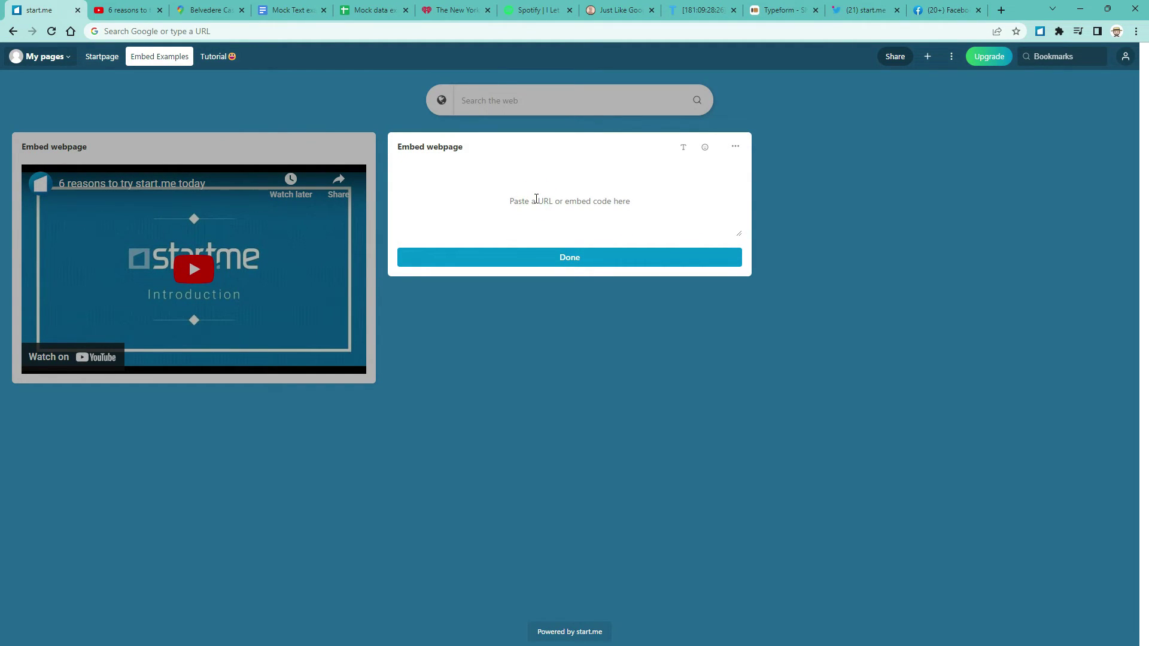
key(ctrl+v)
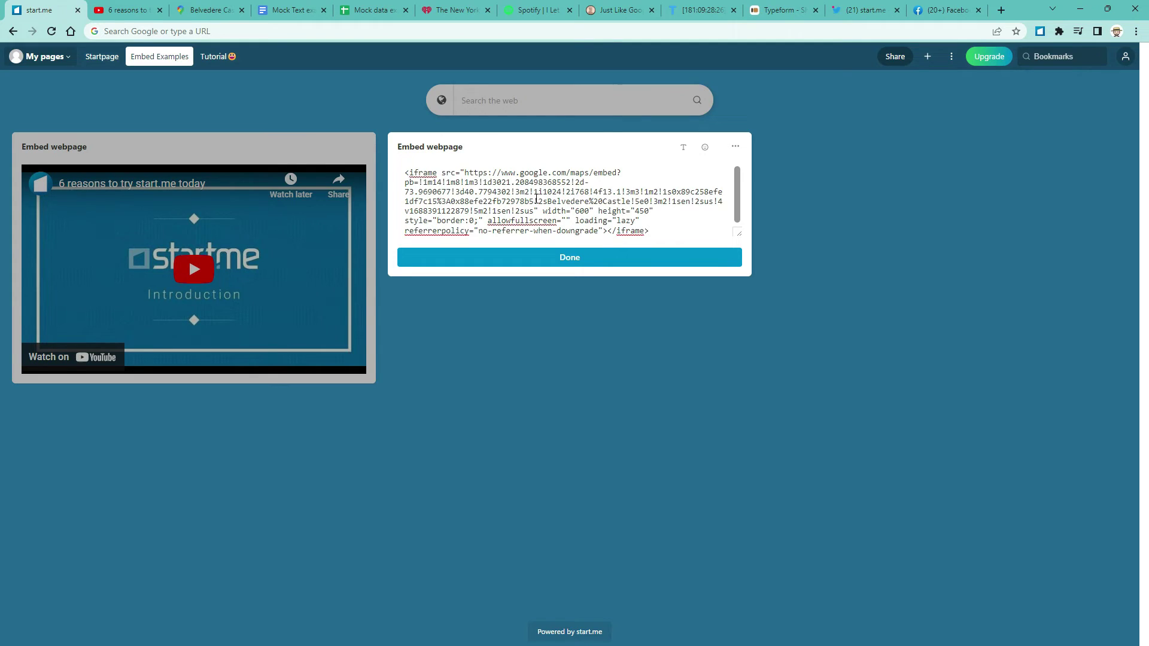
click(548, 258)
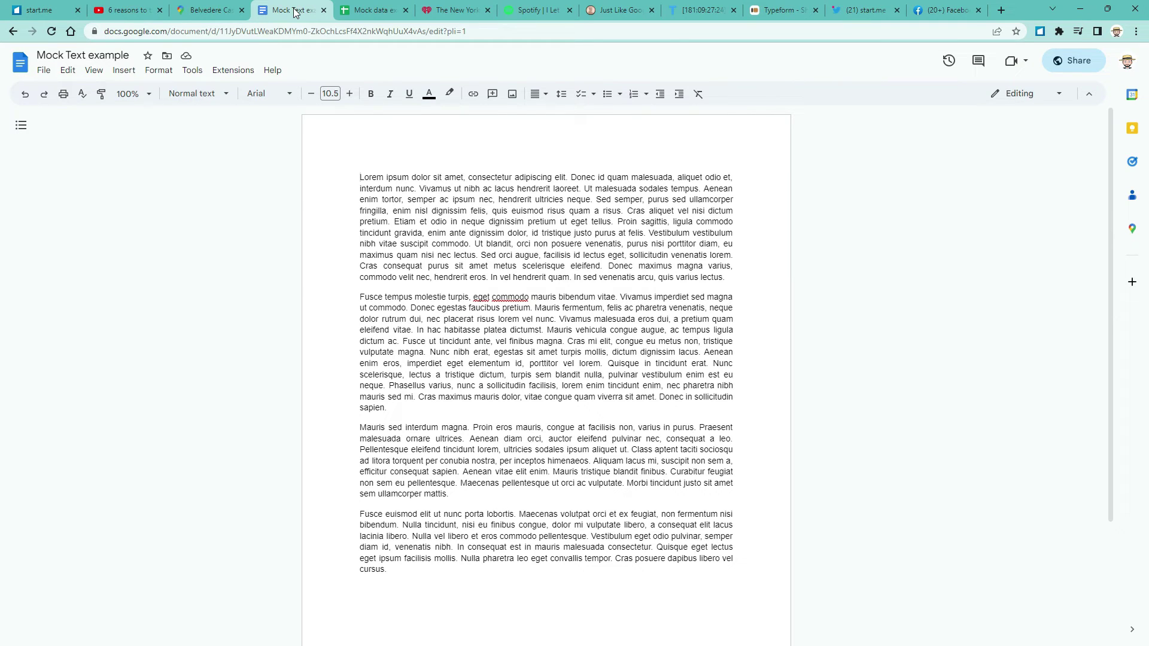
Select the Mock Text document's Publish-to-the-web iframe embed code and return to start.me
click(47, 72)
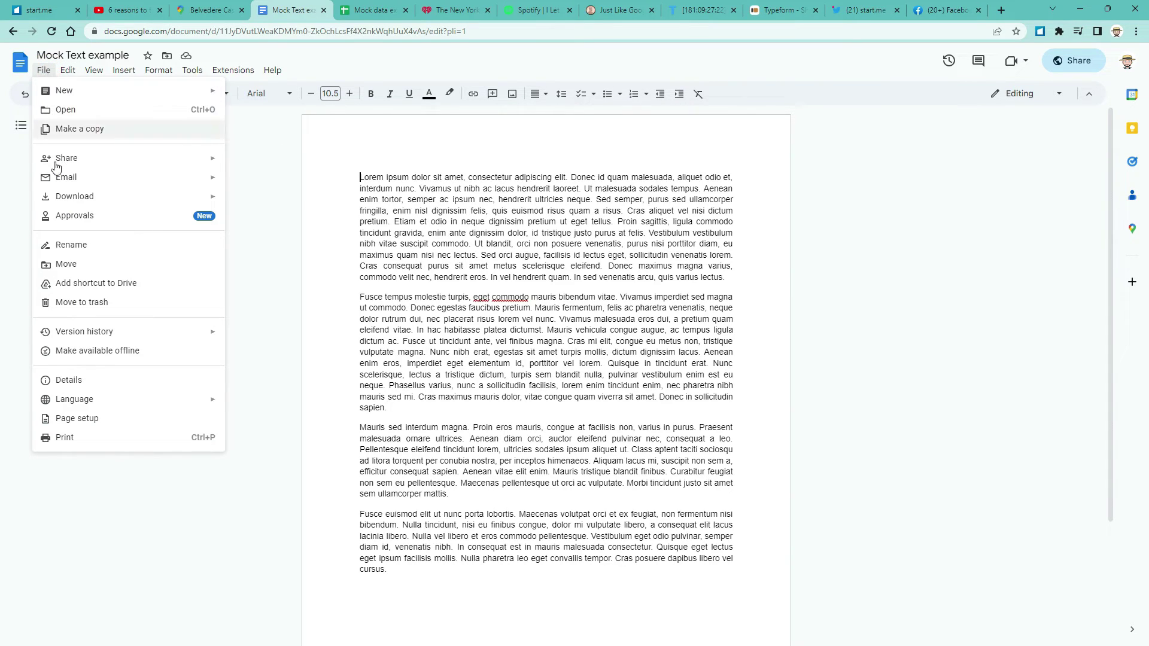
mouse_move(52, 160)
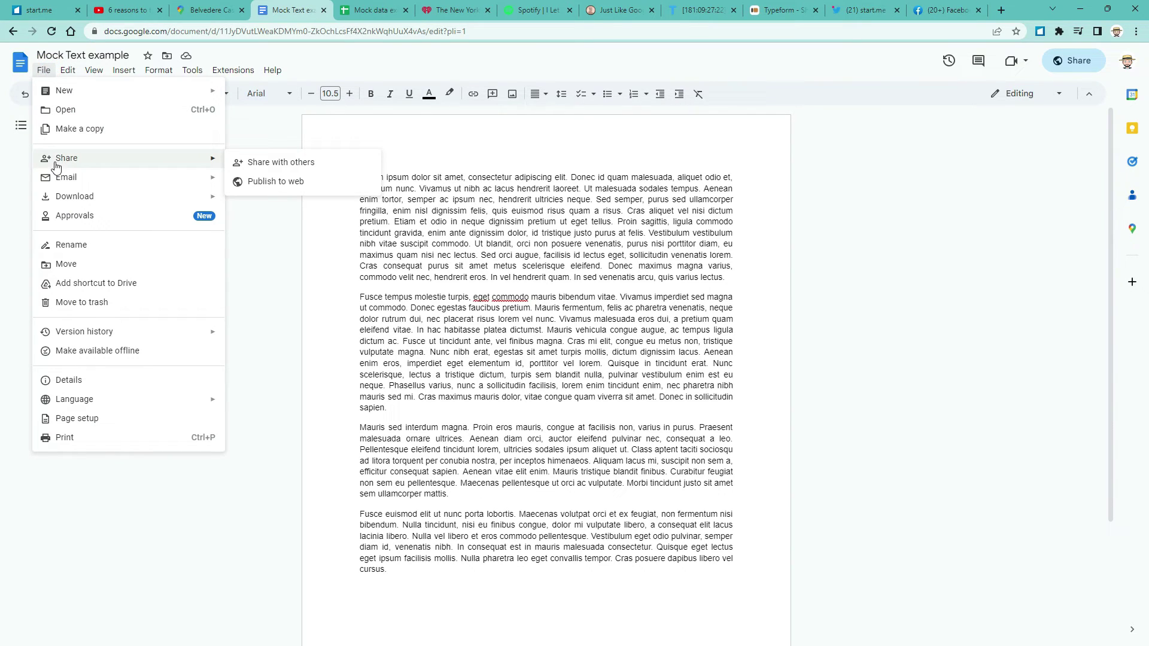
click(274, 181)
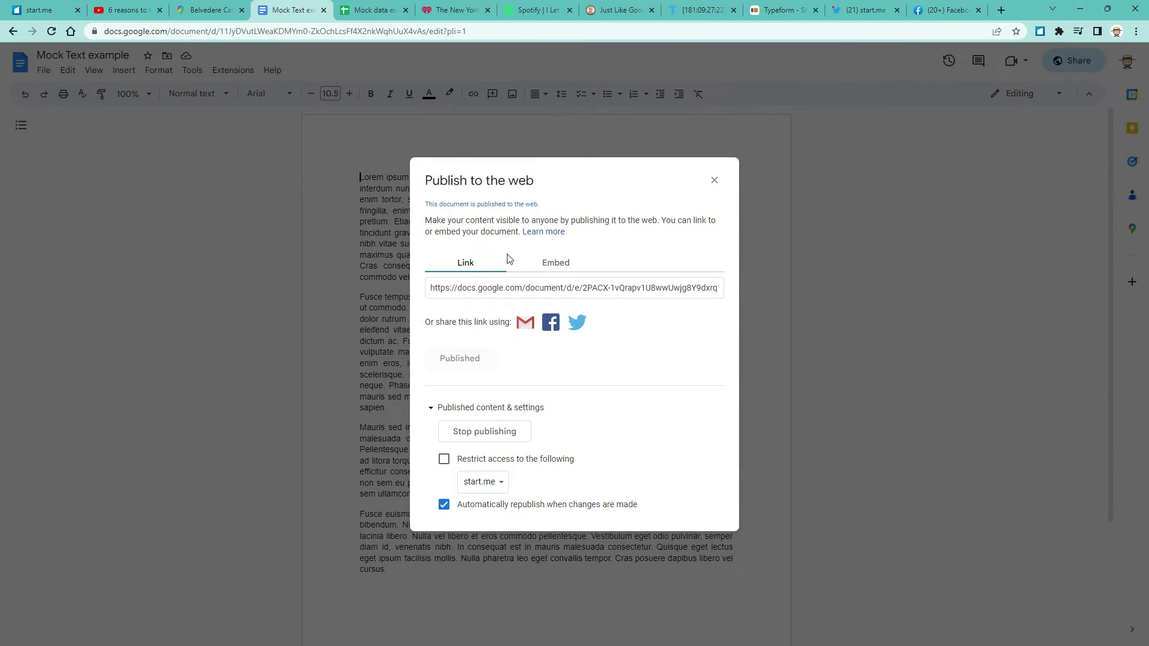
click(551, 262)
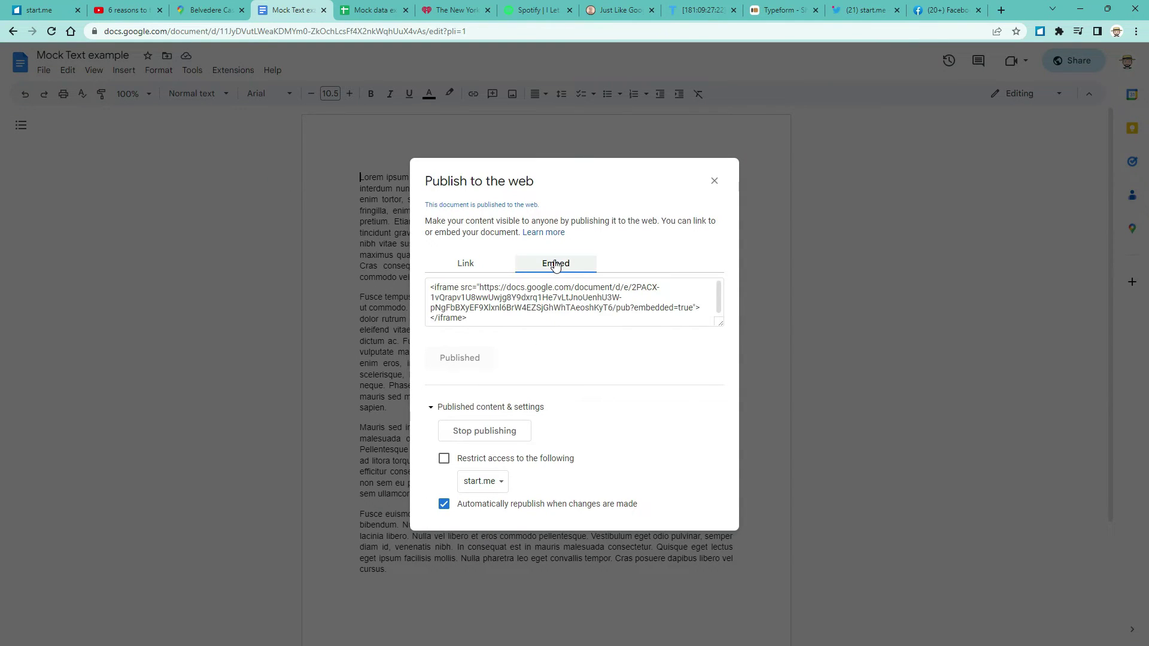
click(541, 296)
key(ctrl+c)
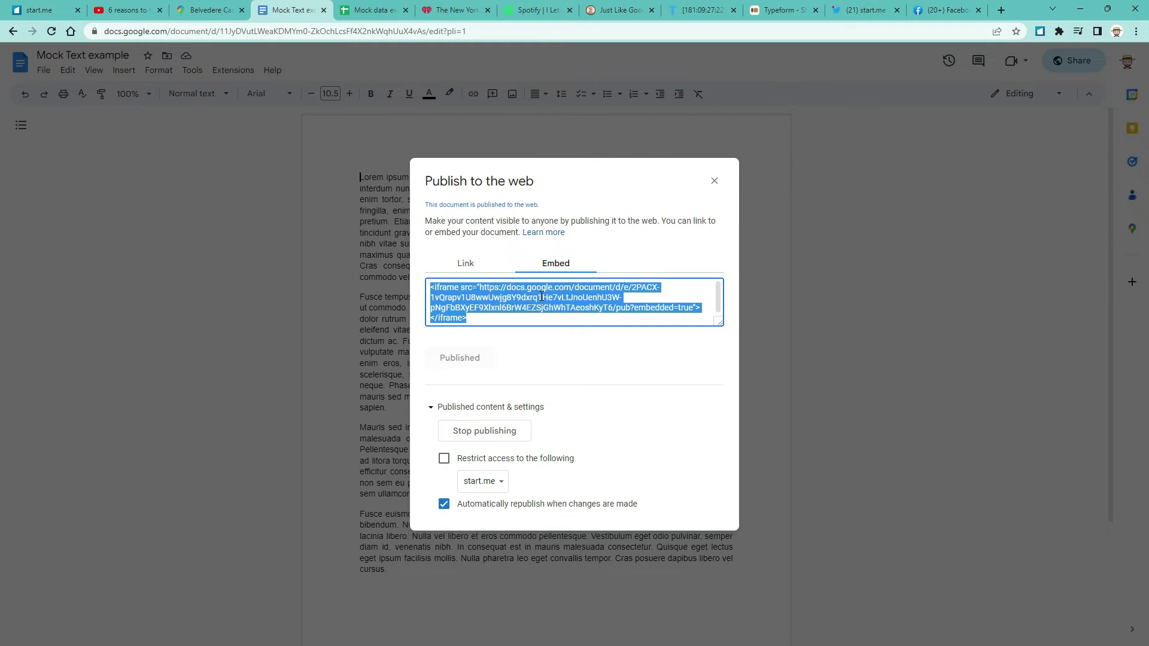
click(39, 10)
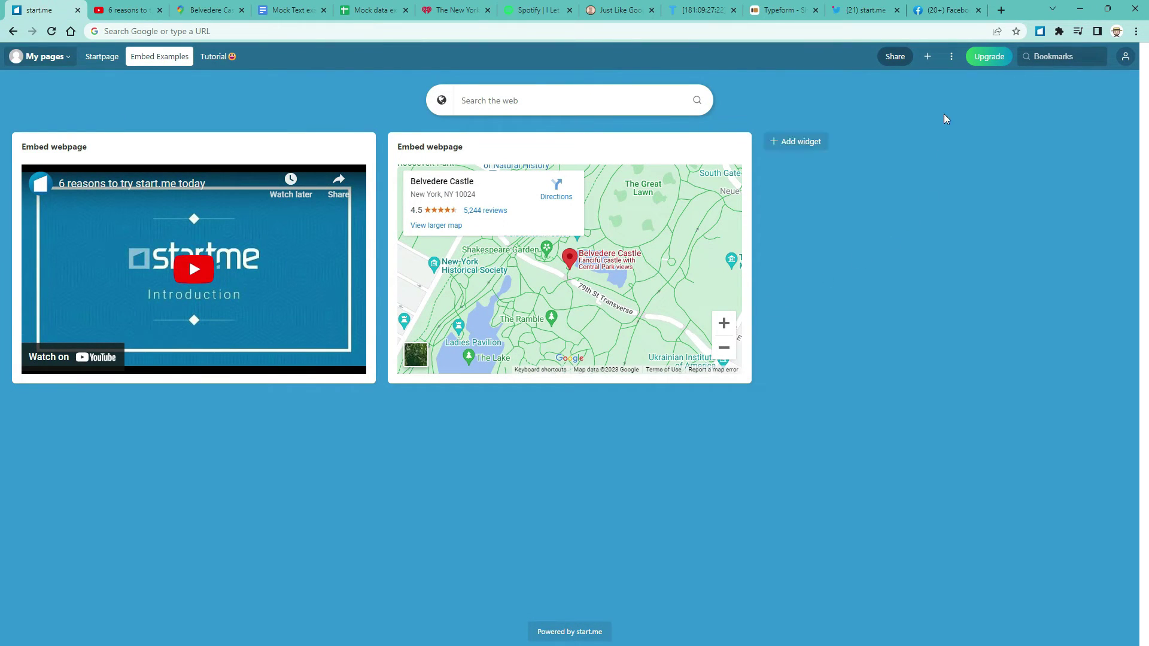
Add a third Embed widget with the Google Doc iframe code, showing its lorem ipsum text
click(927, 57)
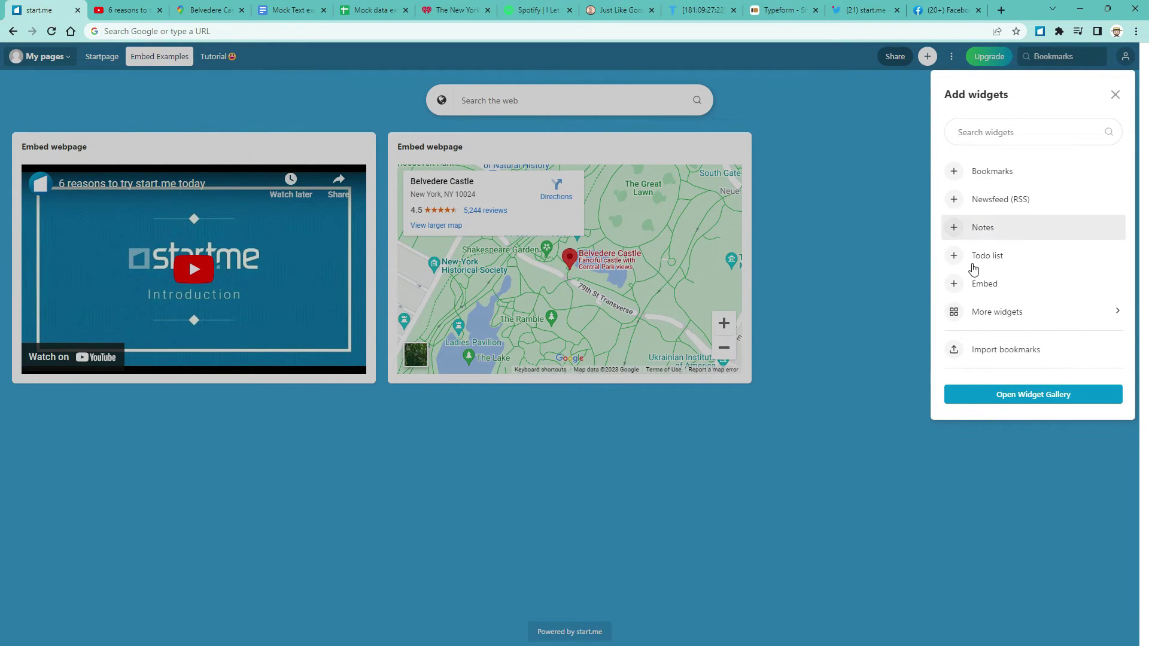
click(979, 288)
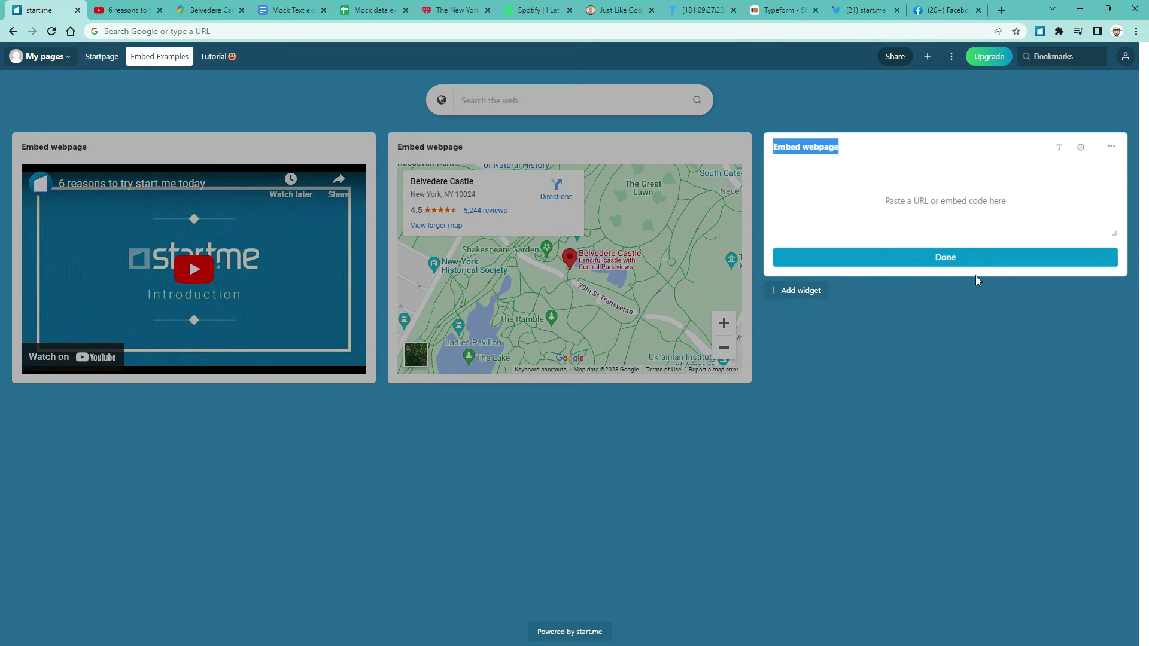
click(957, 201)
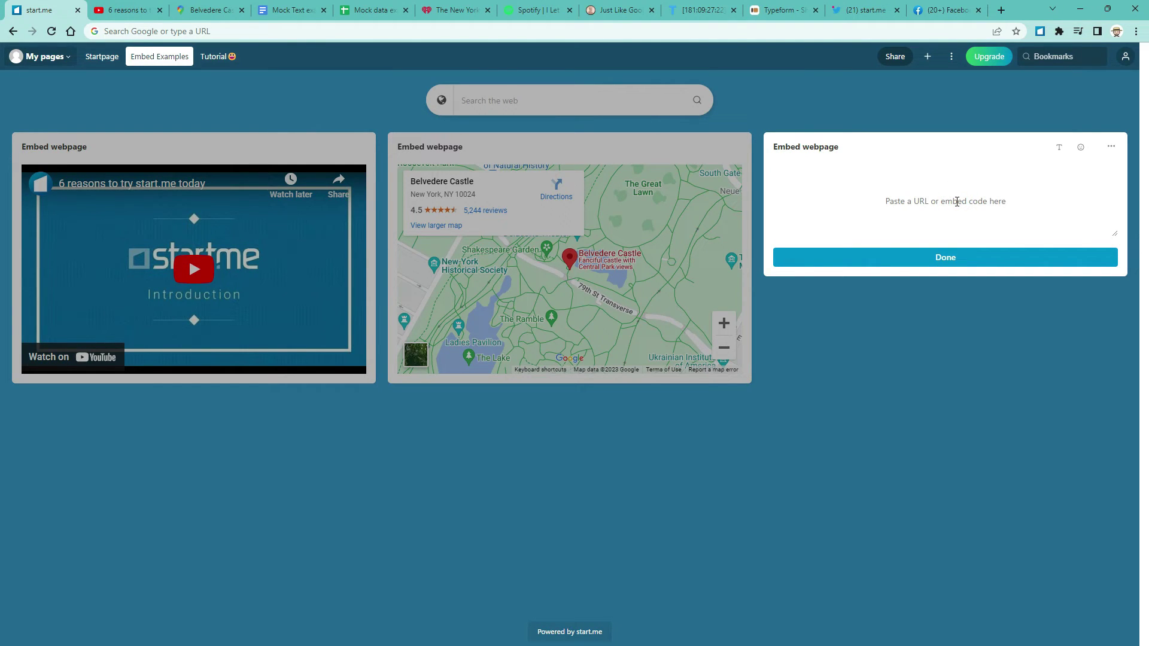
key(ctrl+v)
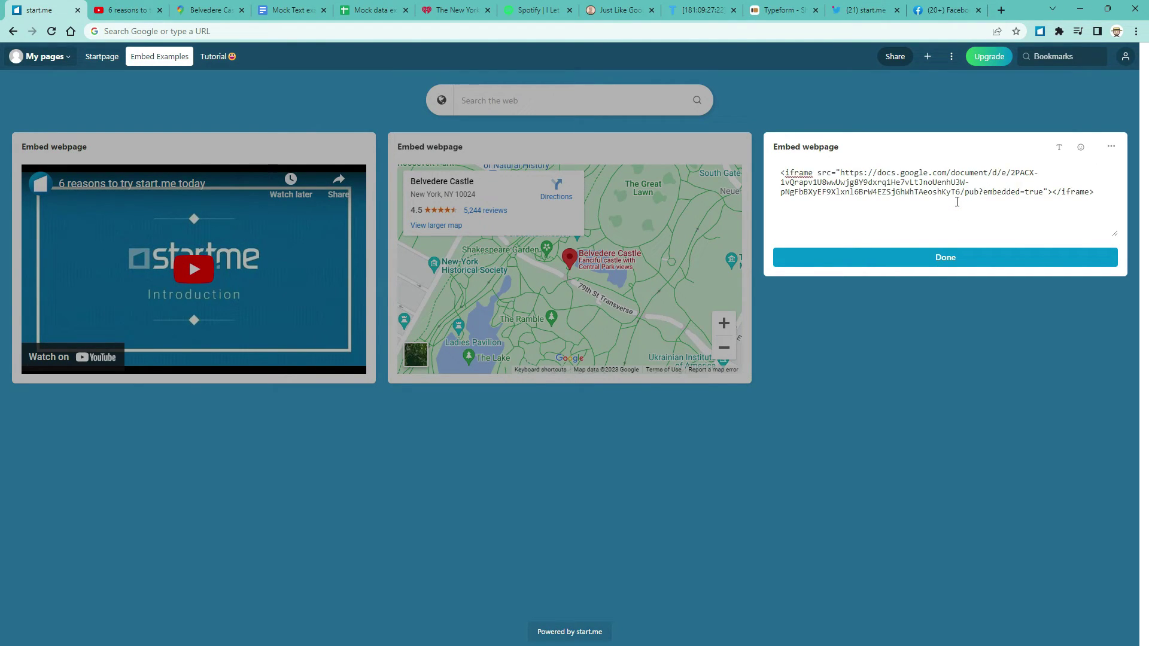
click(957, 264)
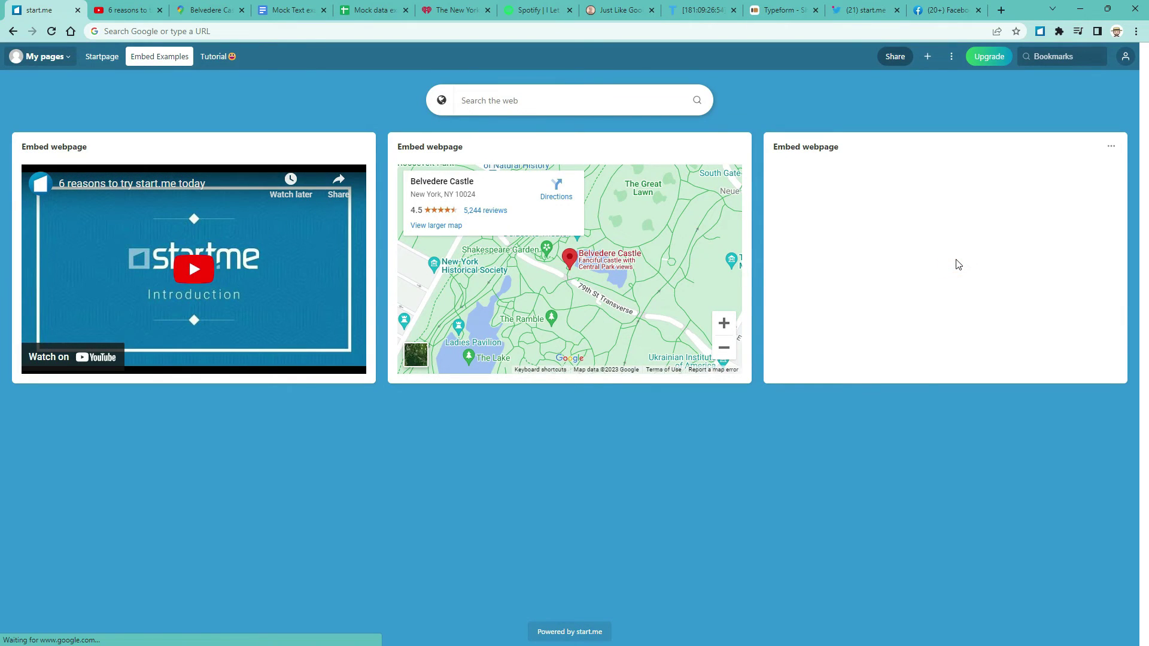
scroll(957, 264, down, 10)
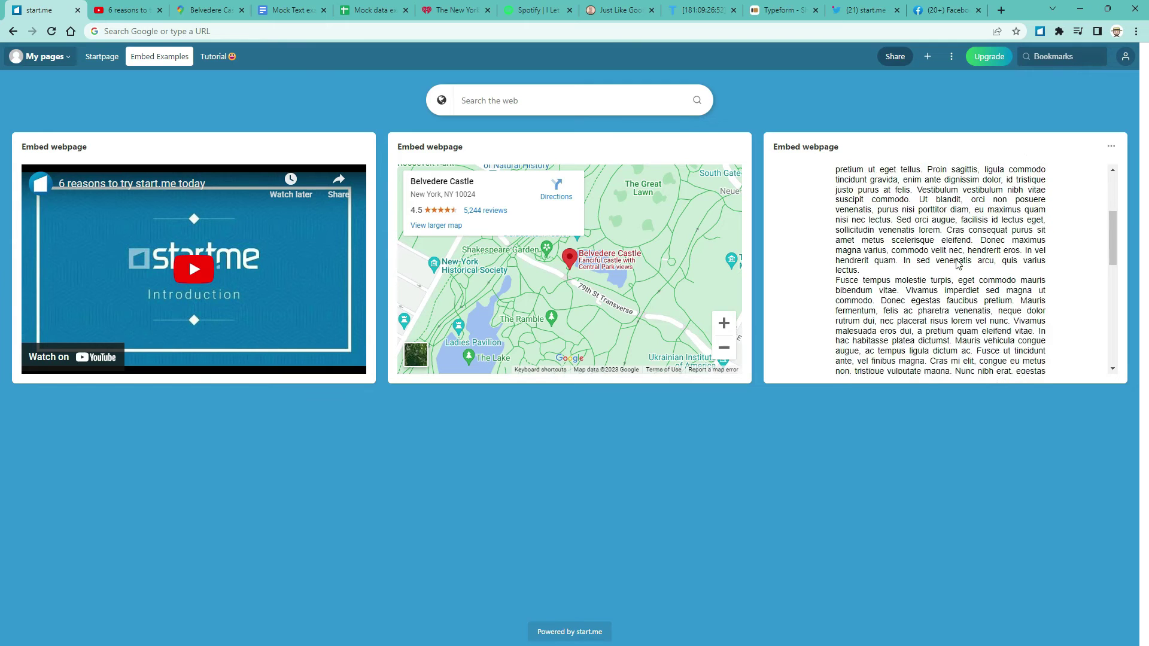
scroll(957, 264, down, 3)
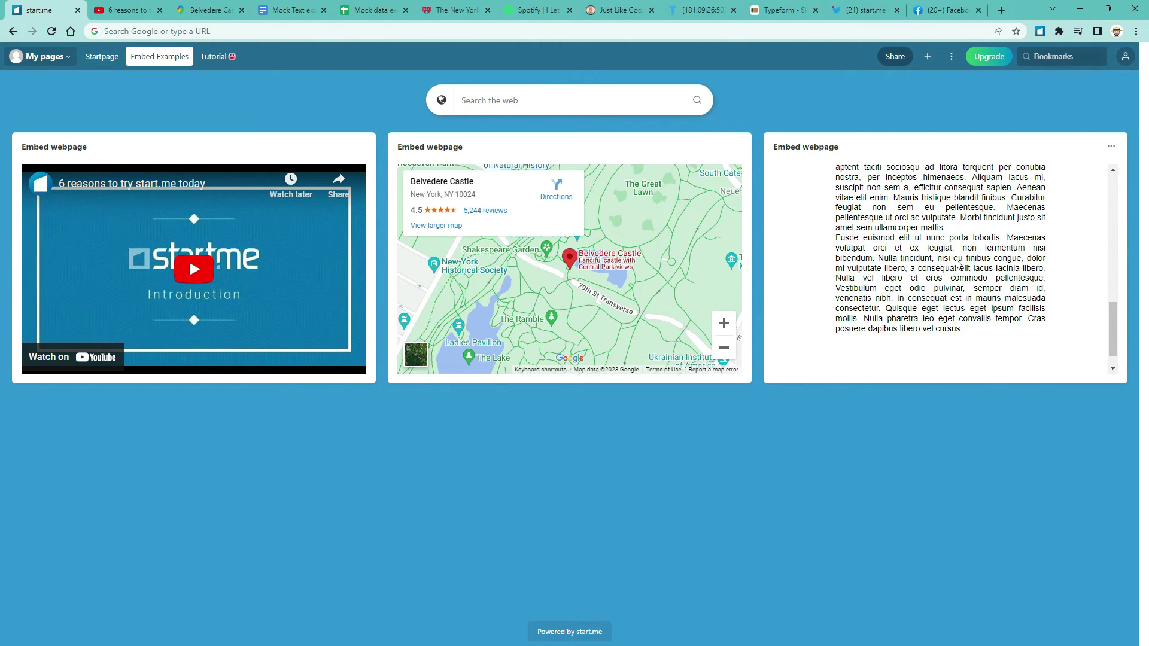
scroll(957, 264, up, 10)
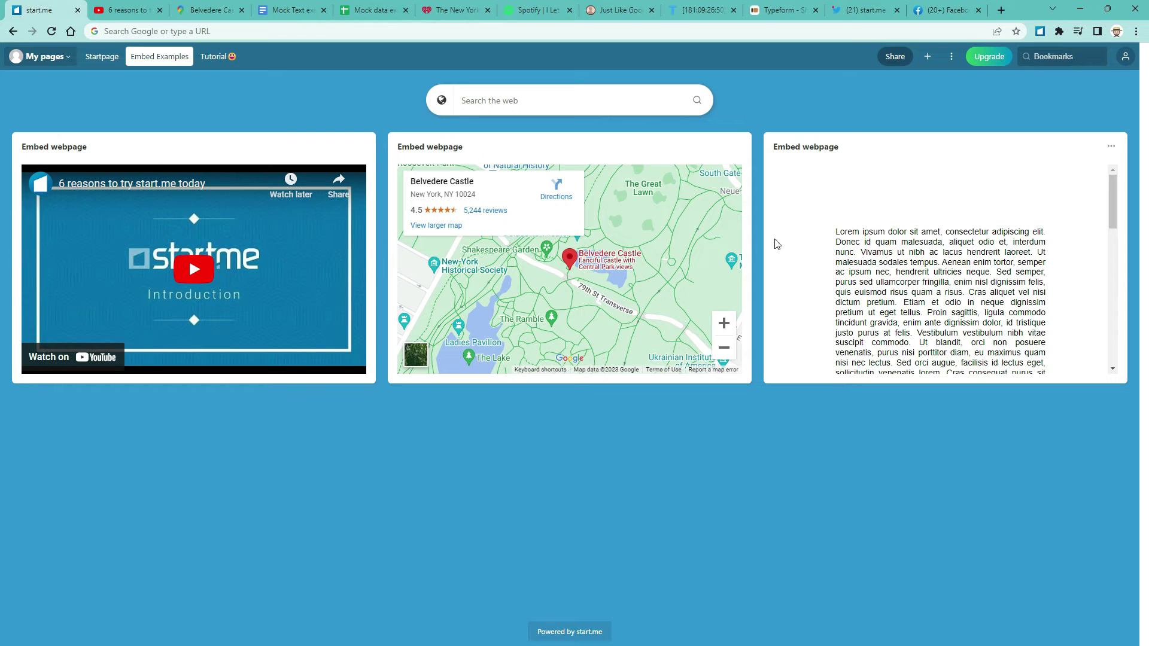
Publish the Mock data example spreadsheet to the web as Entire Document, showing its iframe code
click(361, 12)
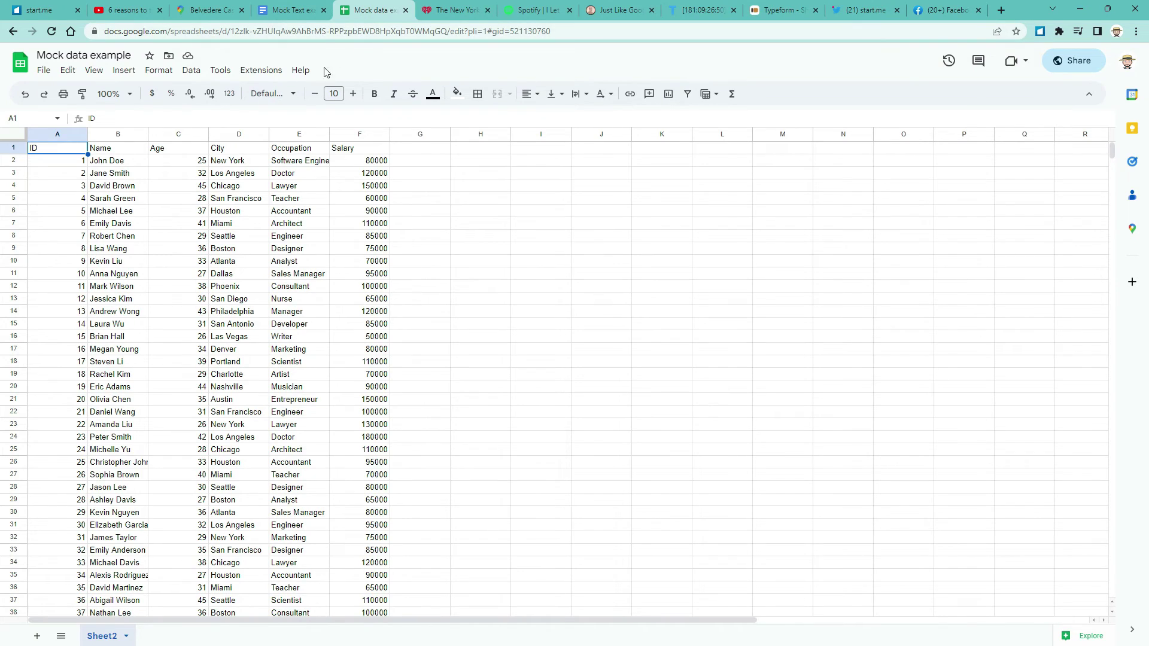
click(43, 73)
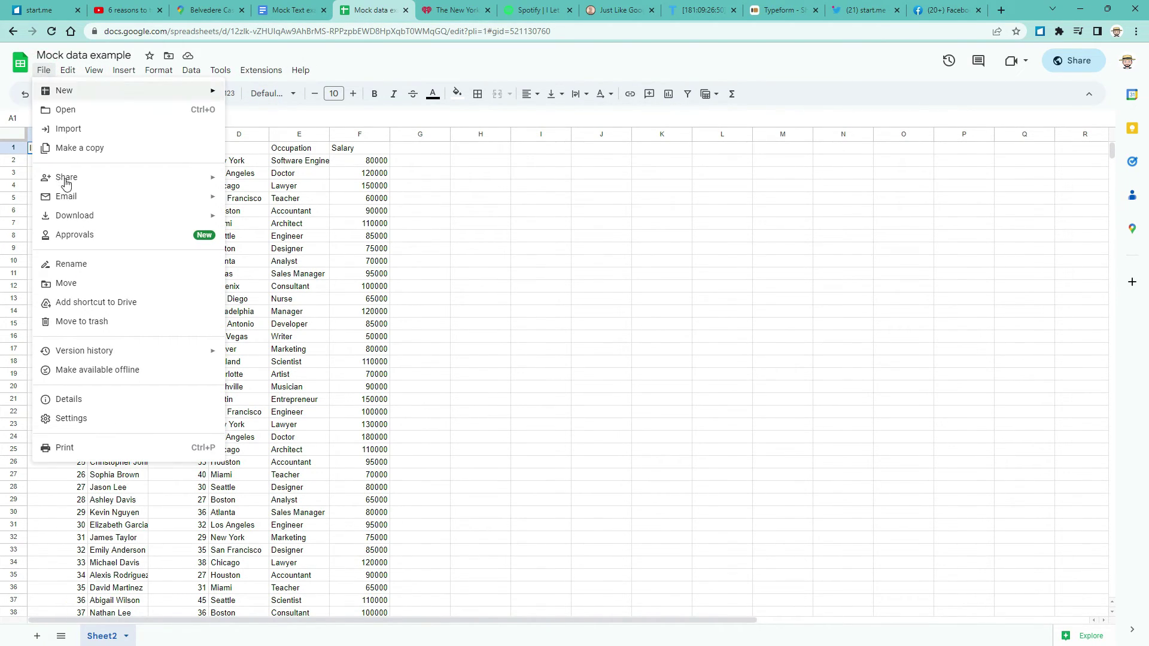
mouse_move(66, 180)
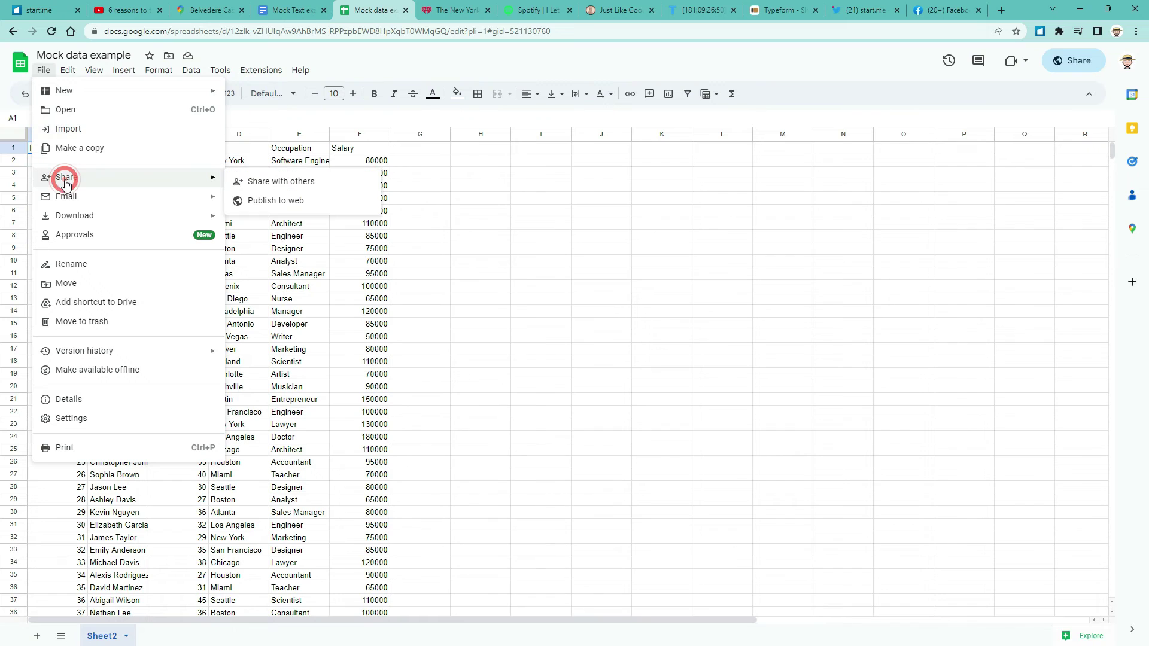
click(259, 204)
click(565, 261)
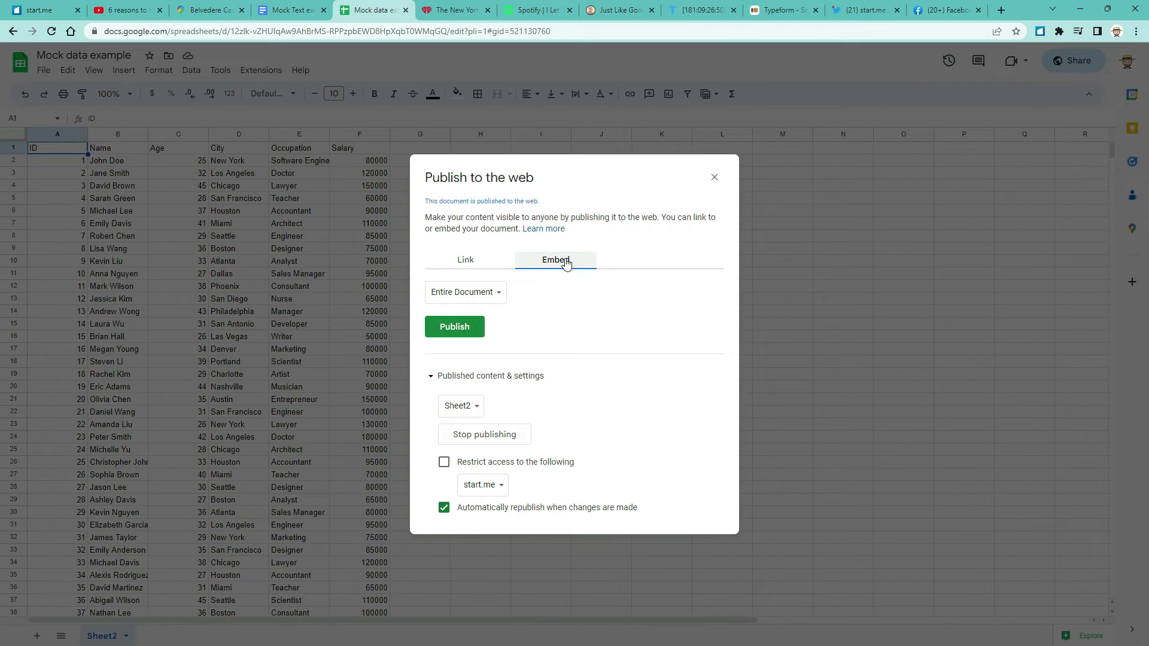
click(549, 266)
click(469, 324)
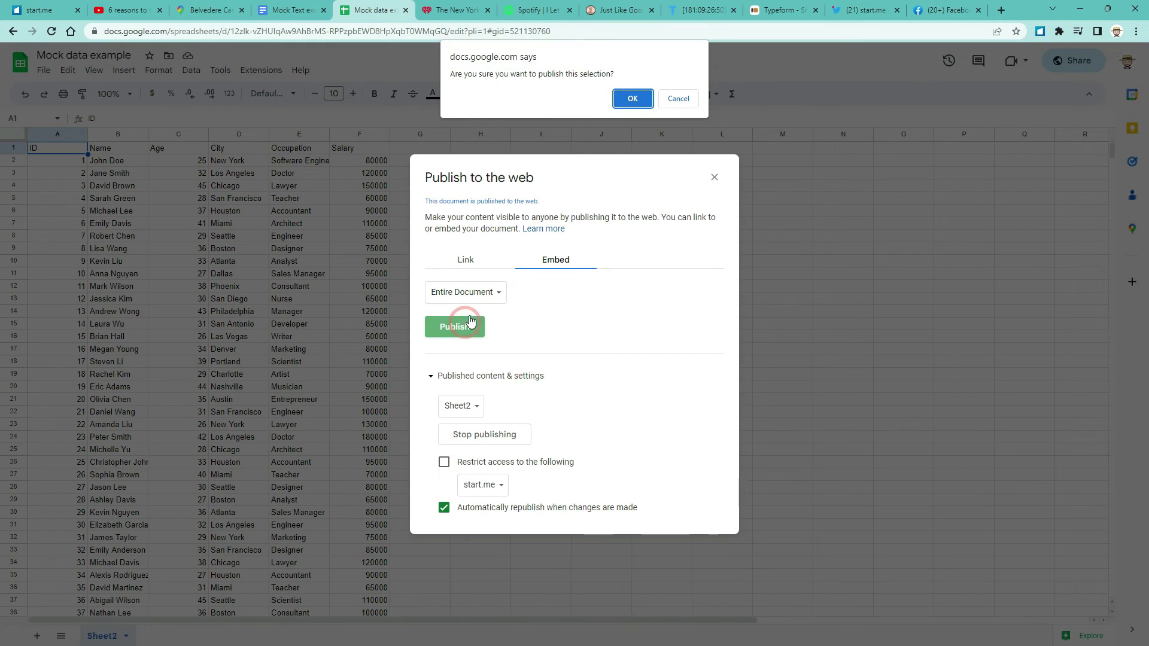
click(627, 98)
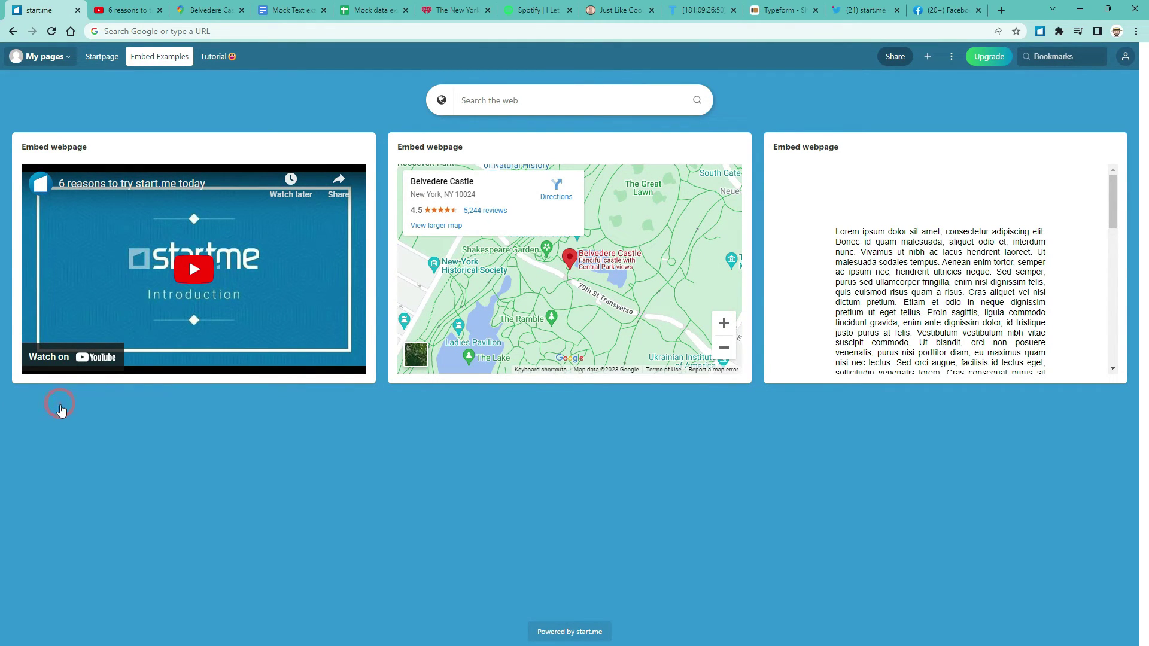
Embed the Mock data example Sheet2 spreadsheet in a new widget below the YouTube video
click(71, 559)
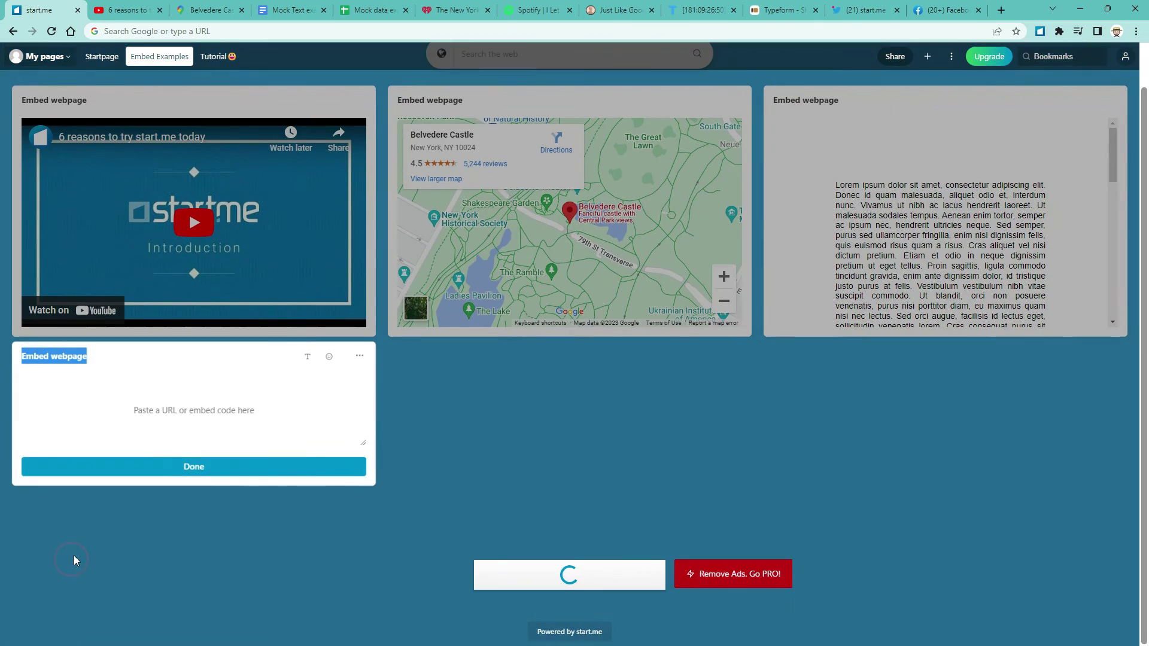
click(195, 403)
key(ctrl+v)
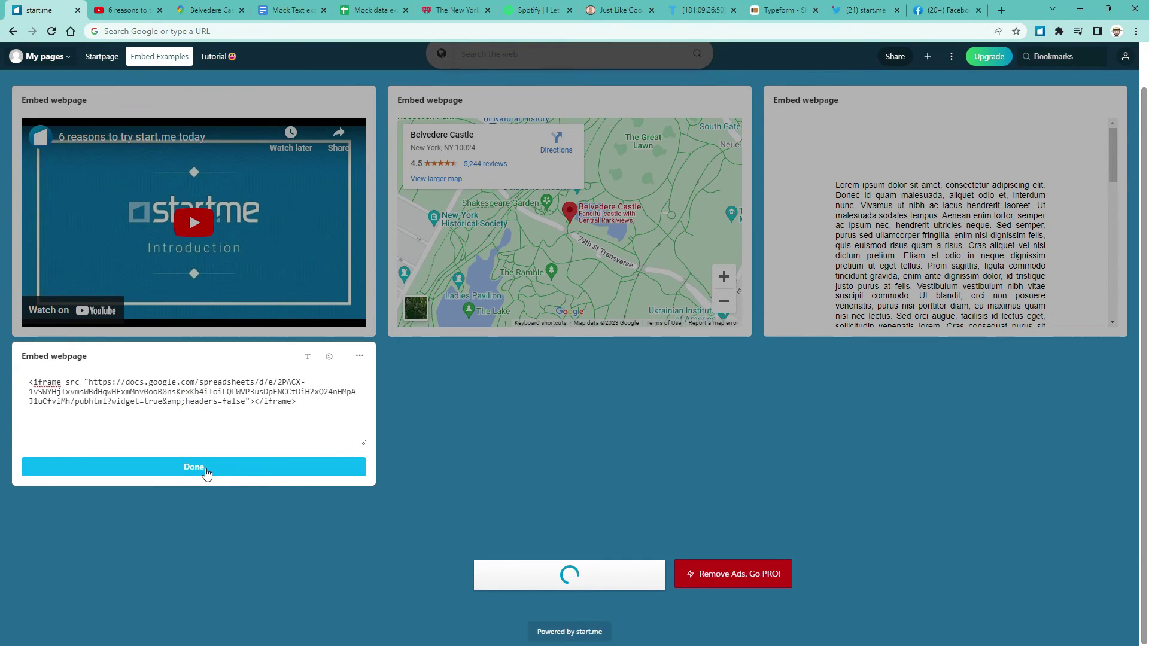
click(207, 473)
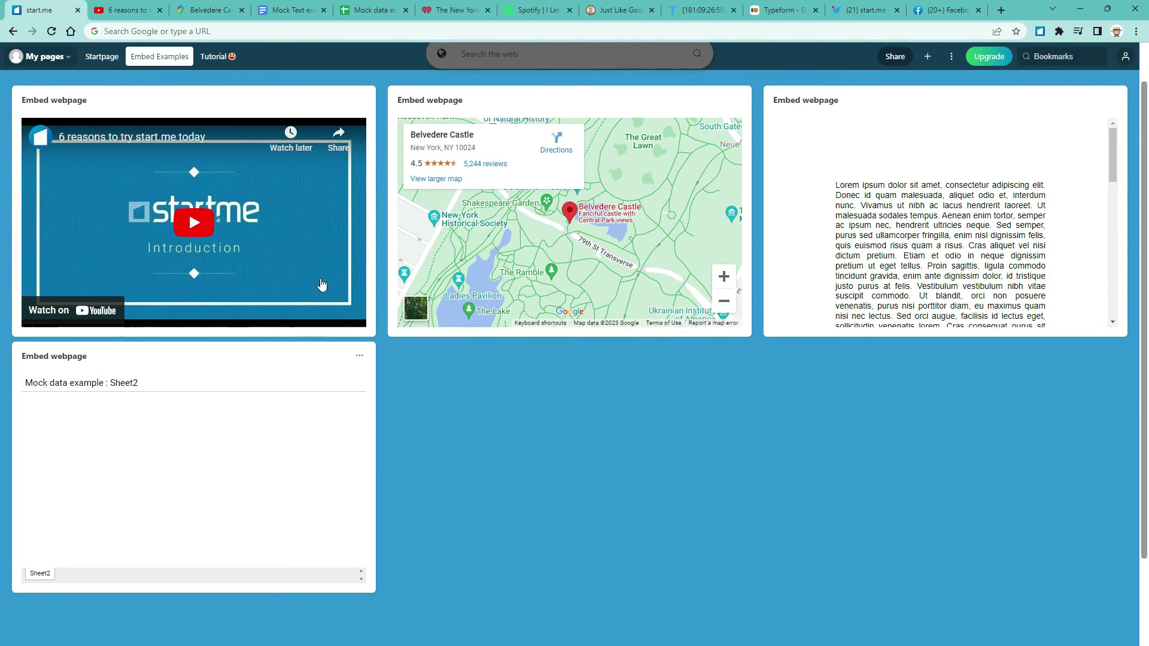
Select the iframe embed code for The New Yorker Radio Hour's 'Russia's No-Good, Very Failed Coup' episode
click(452, 10)
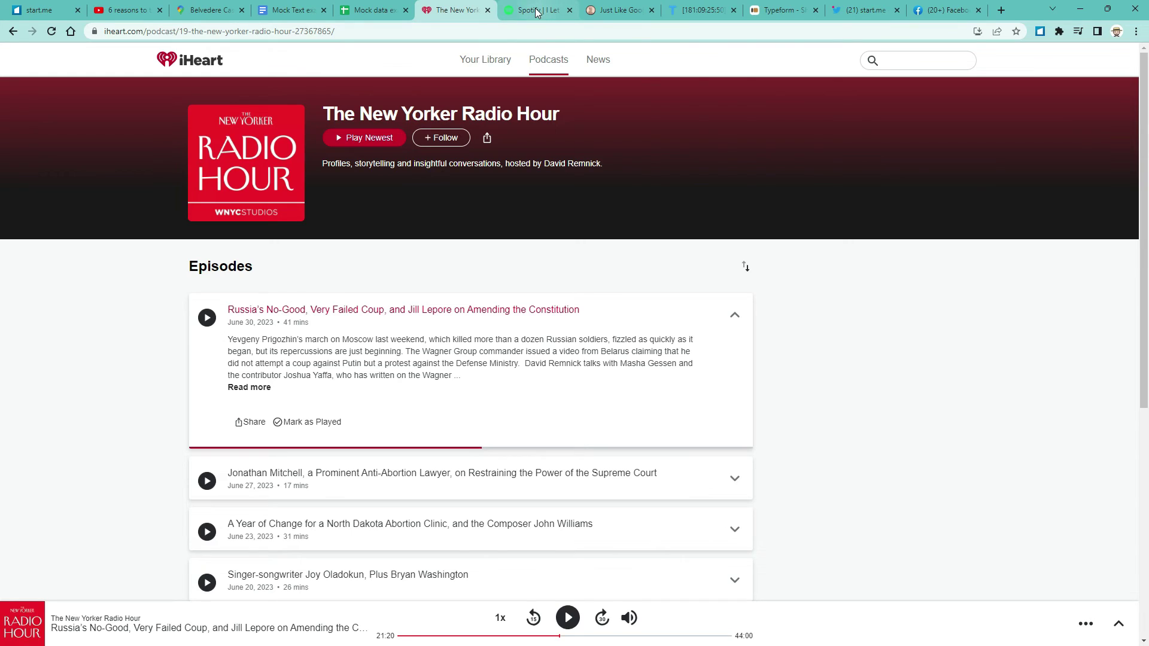
mouse_move(533, 15)
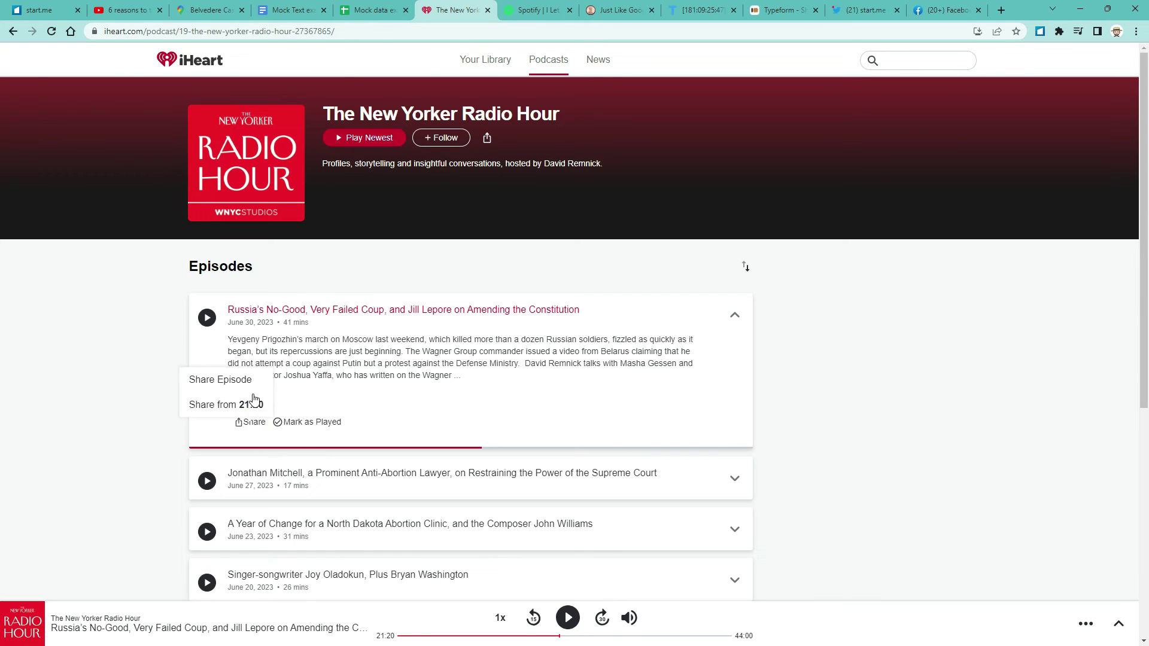
click(254, 387)
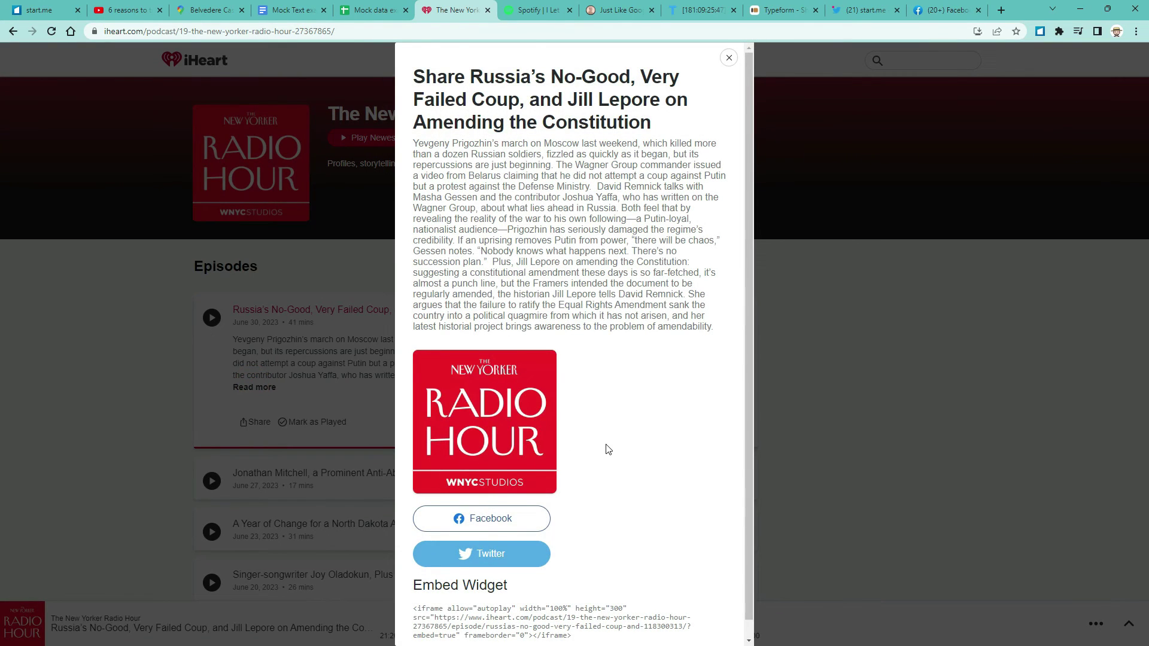
scroll(605, 455, down, 1)
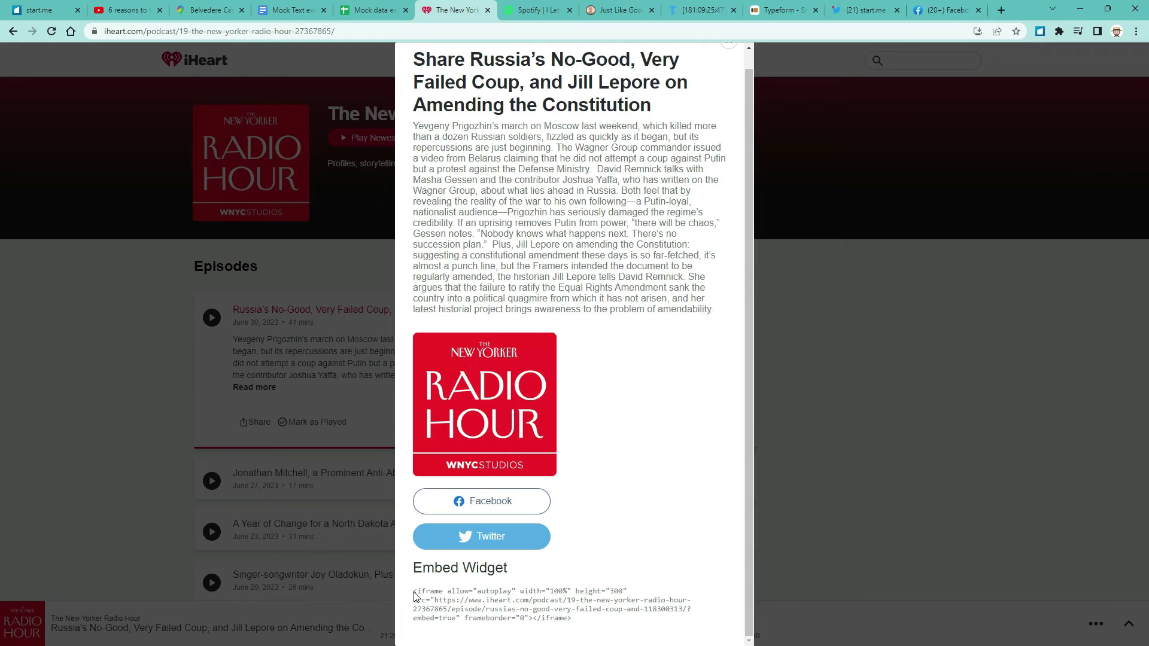
drag(414, 593, 513, 609)
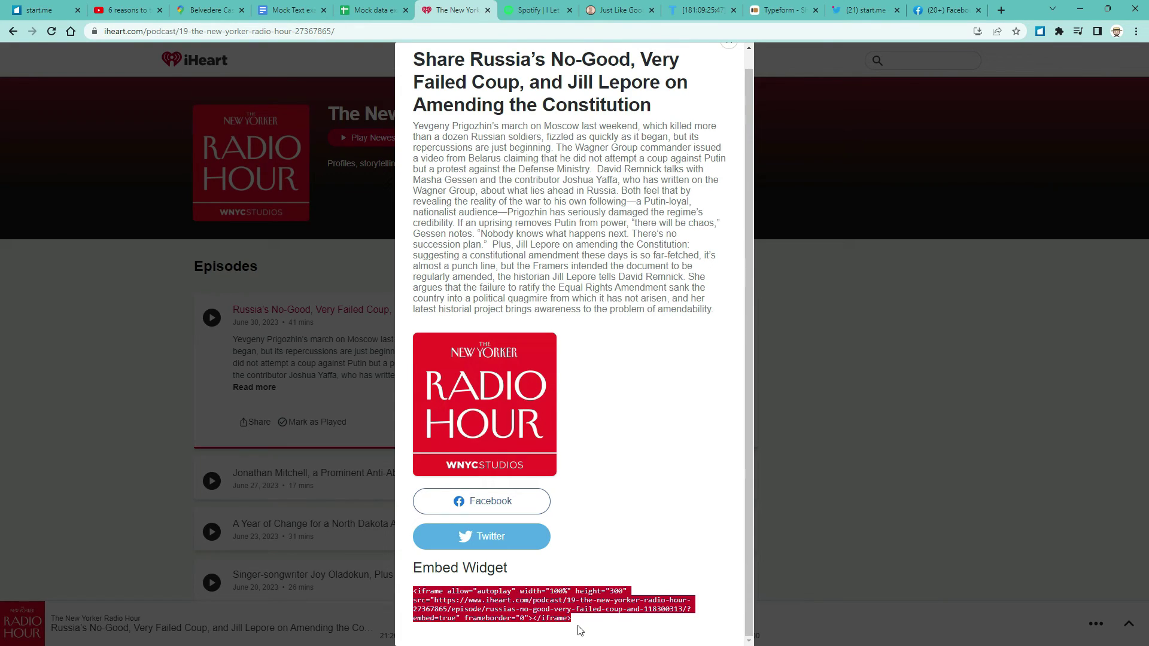
Add a fifth Embed widget that plays the iHeart New Yorker Radio Hour coup episode
click(49, 11)
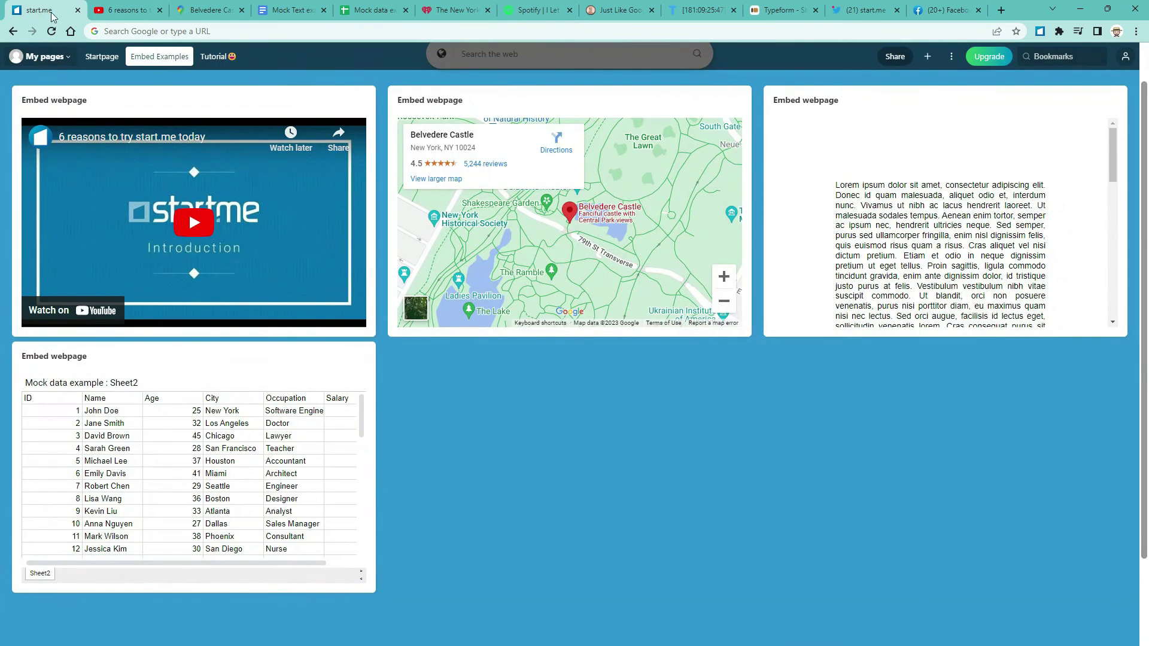
click(416, 353)
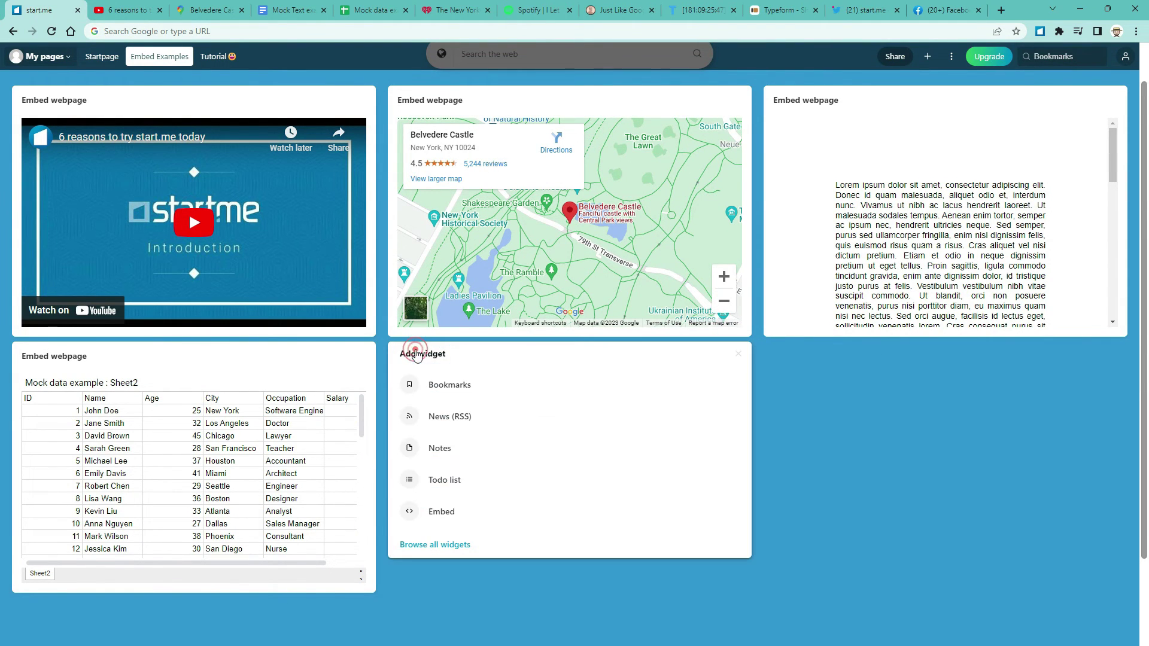
click(452, 513)
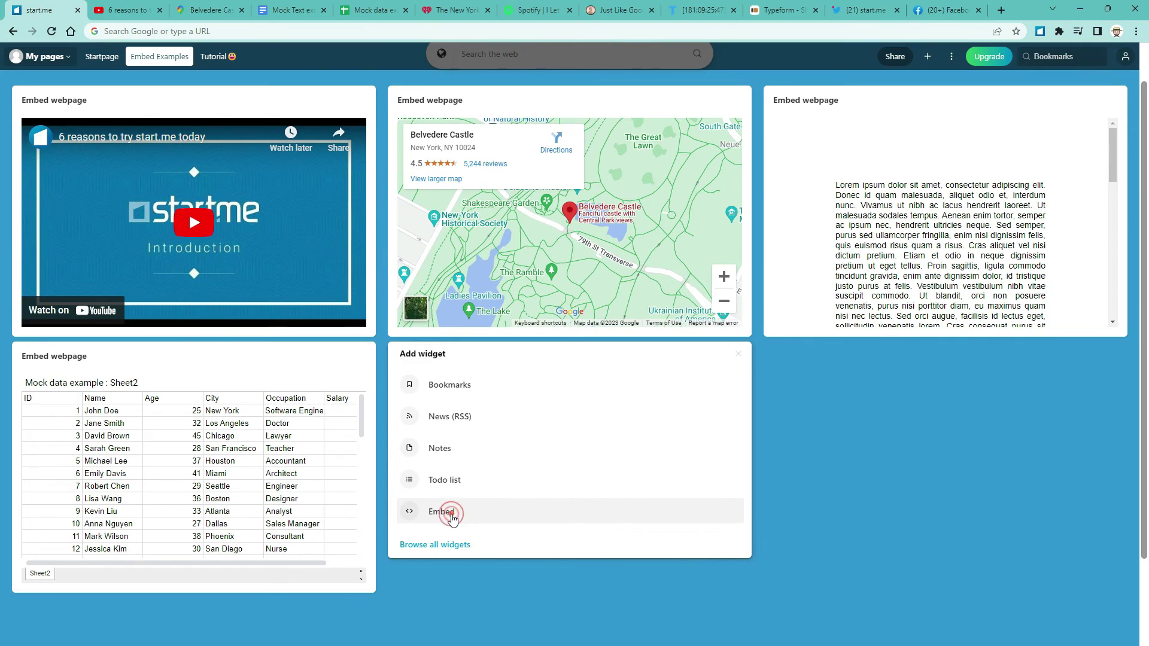
click(554, 301)
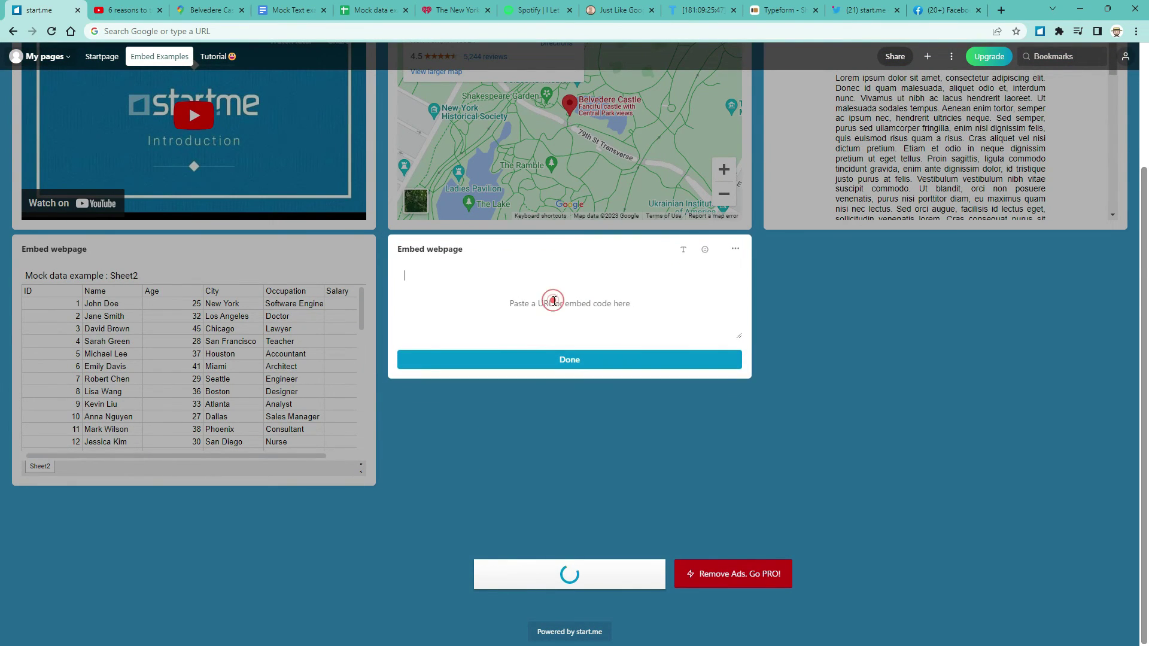
key(ctrl+v)
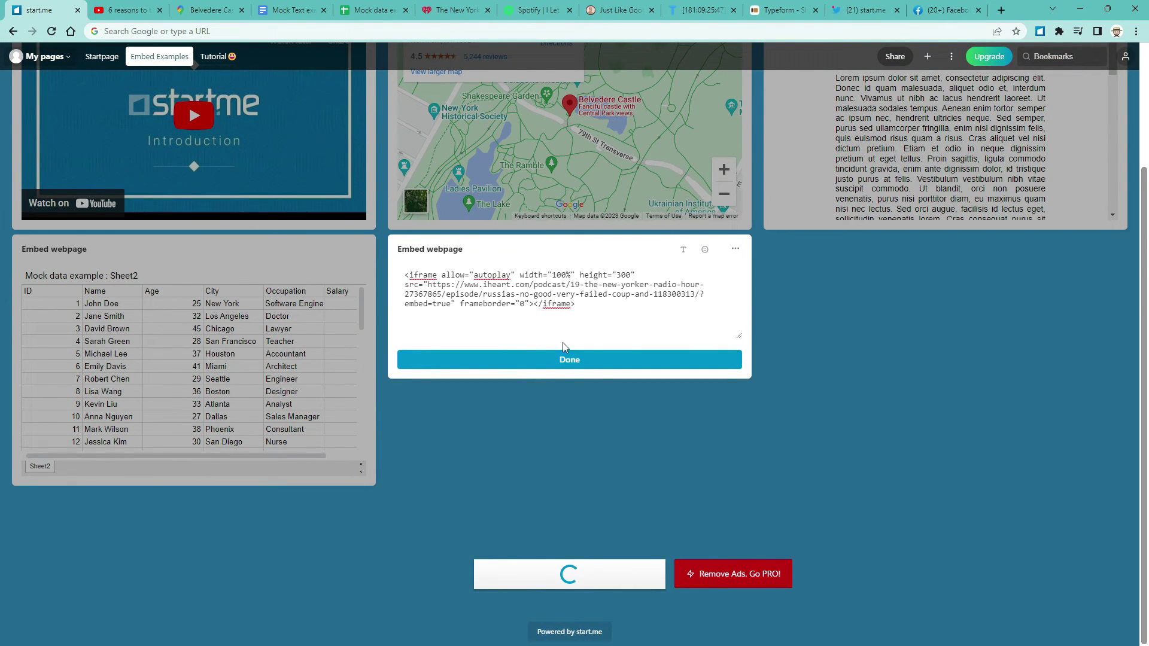
click(569, 360)
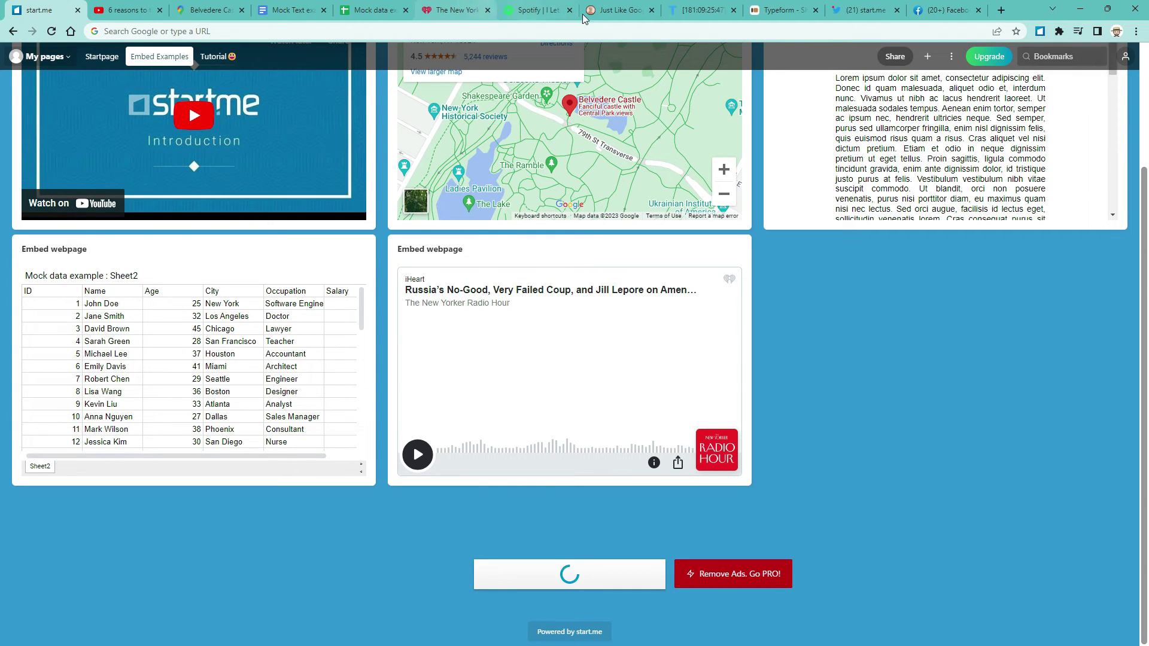
Copy the flipacoin.click address from the address bar and return to start.me
click(621, 11)
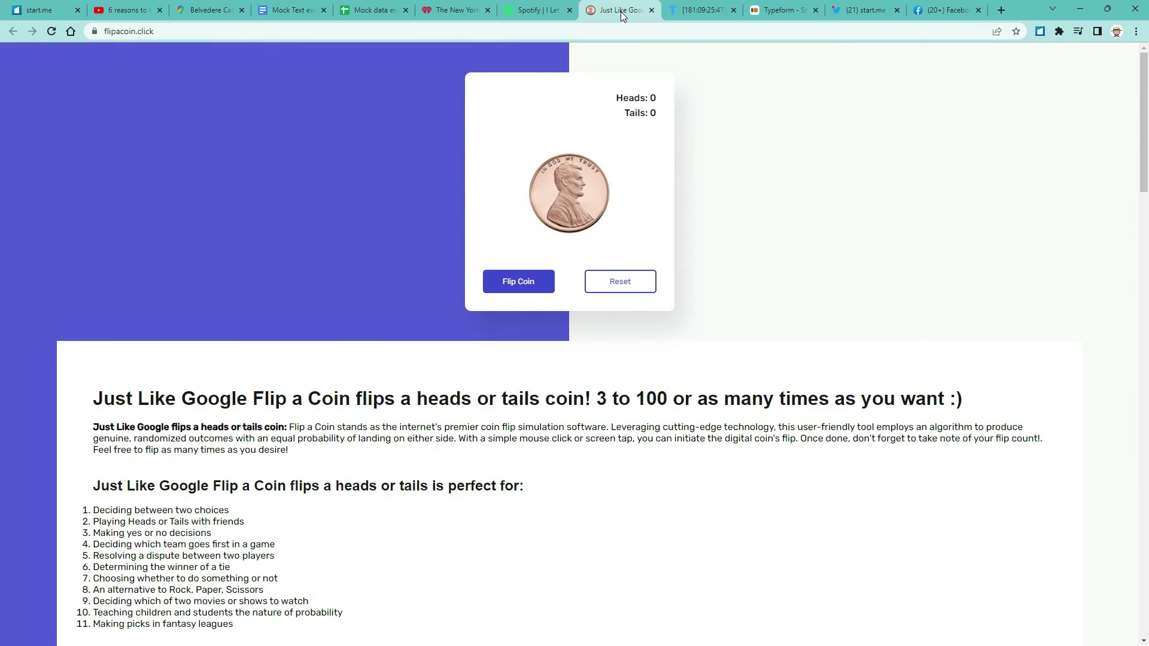
click(401, 33)
key(ctrl+c)
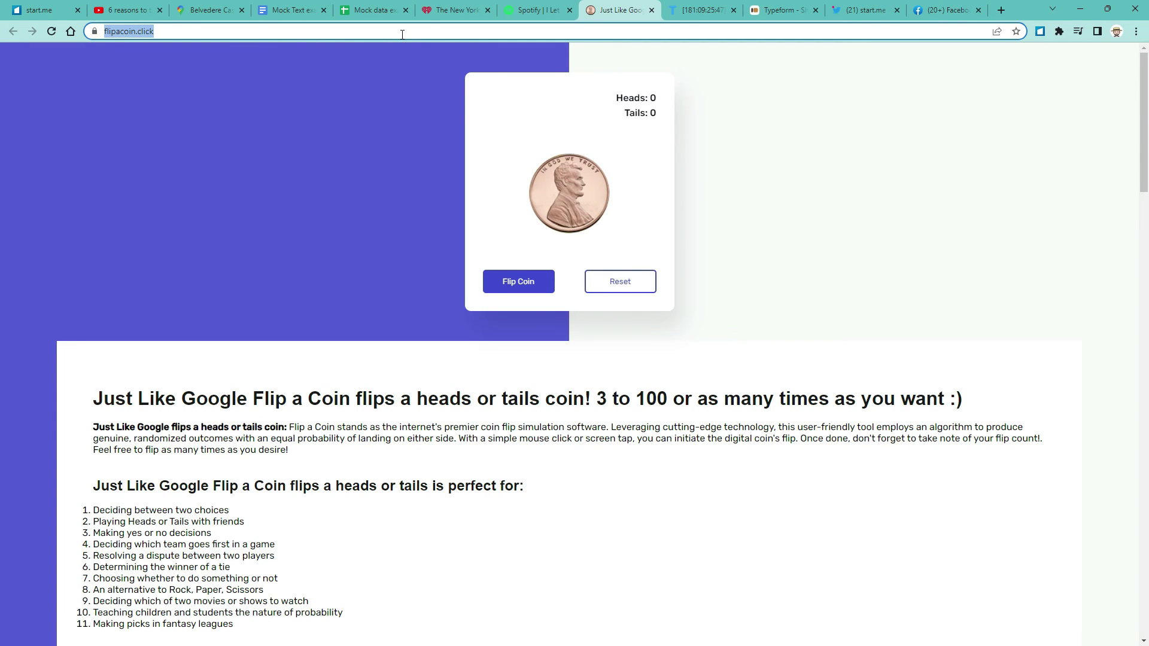
click(42, 10)
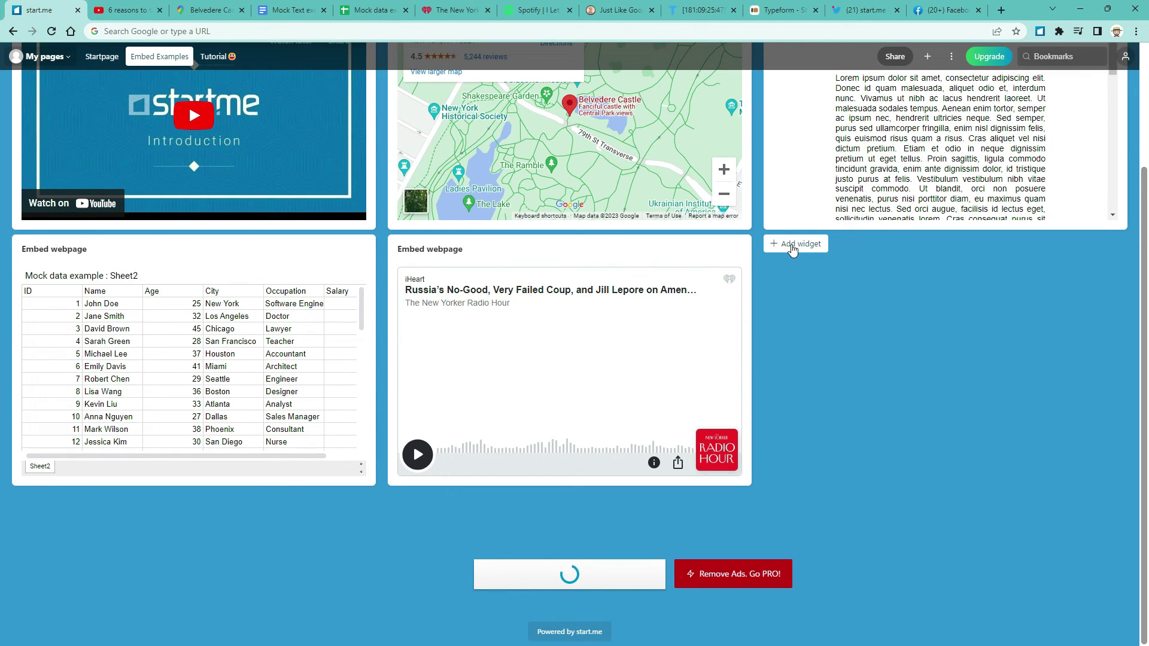
click(794, 245)
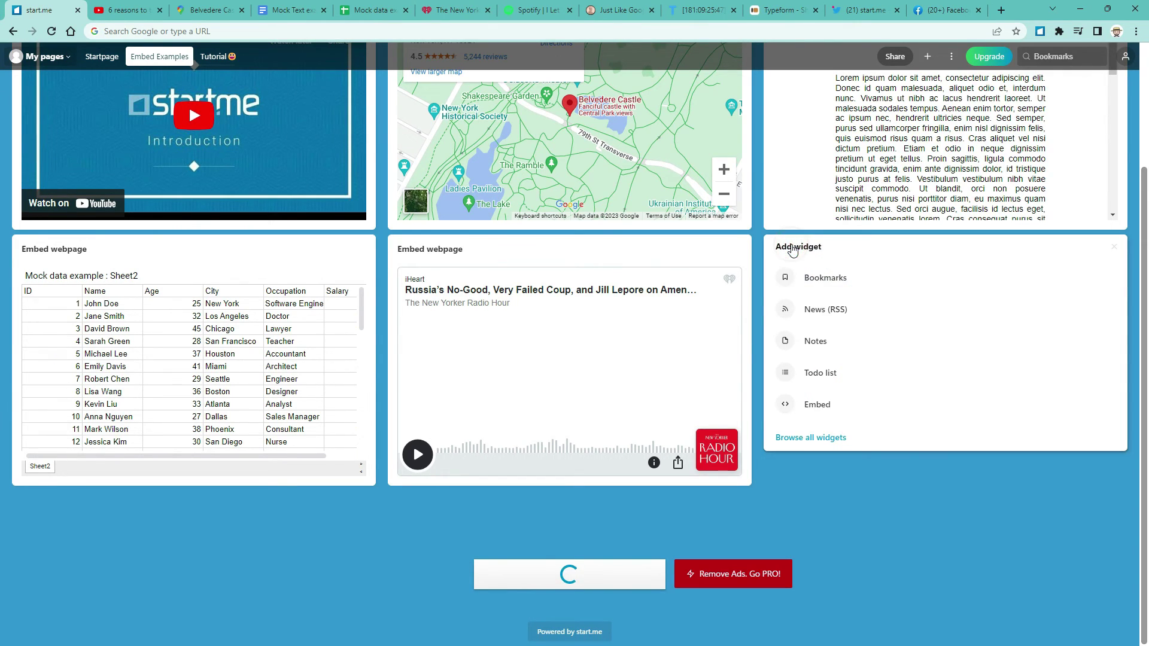
click(813, 405)
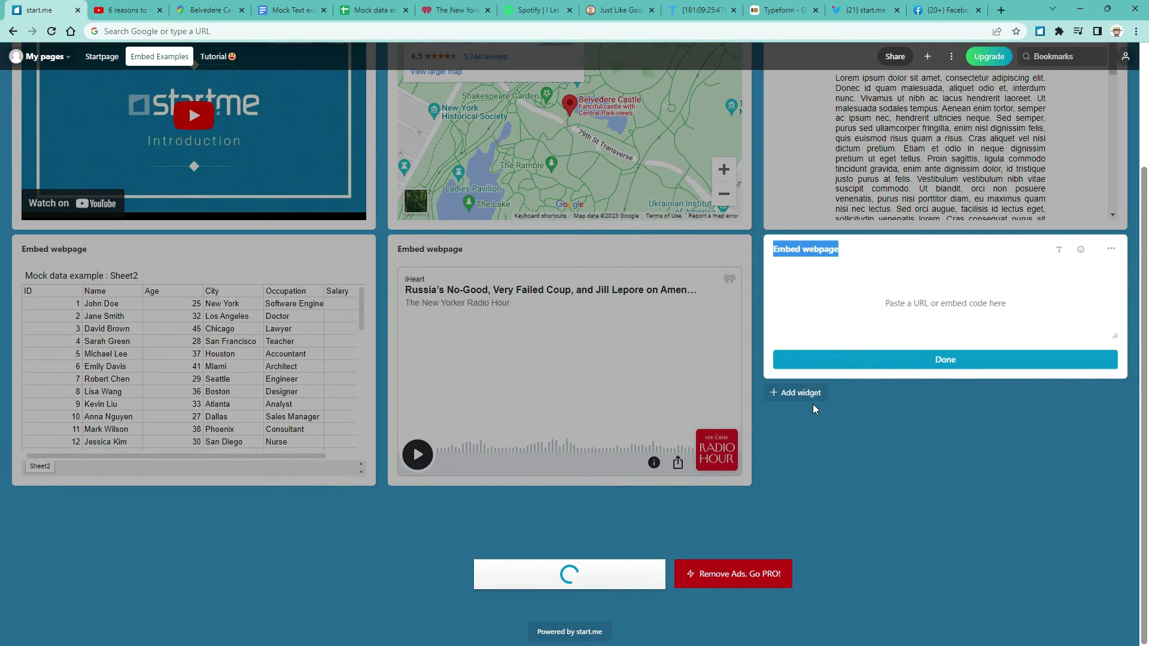
click(937, 306)
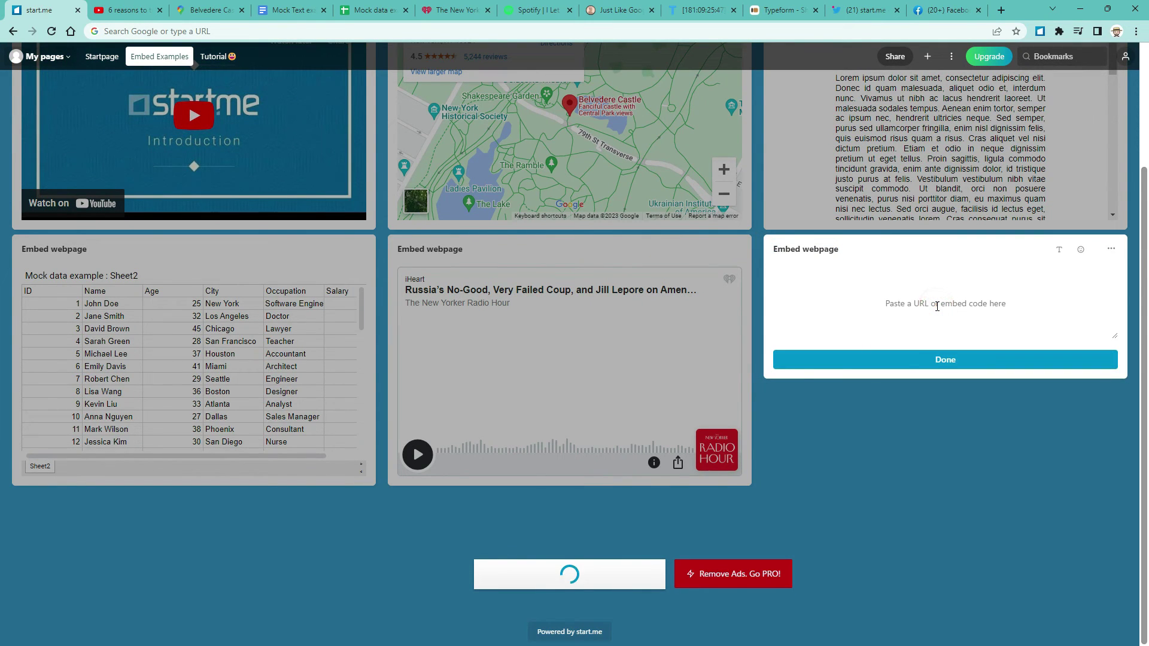
key(ctrl+v)
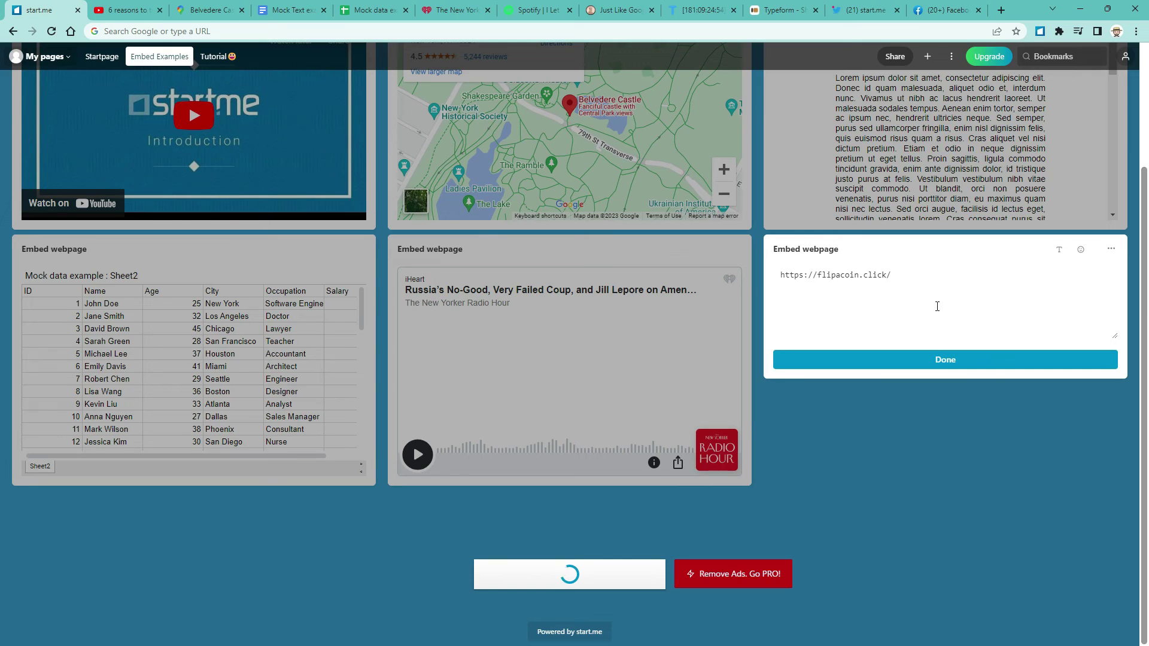
click(940, 360)
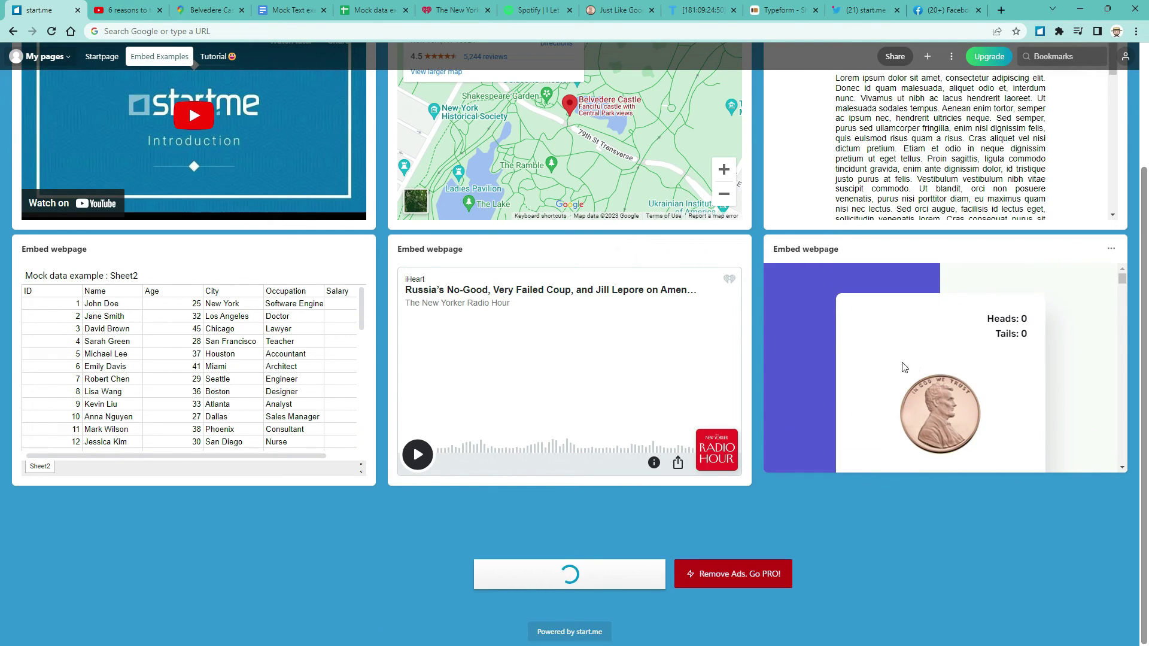
click(702, 16)
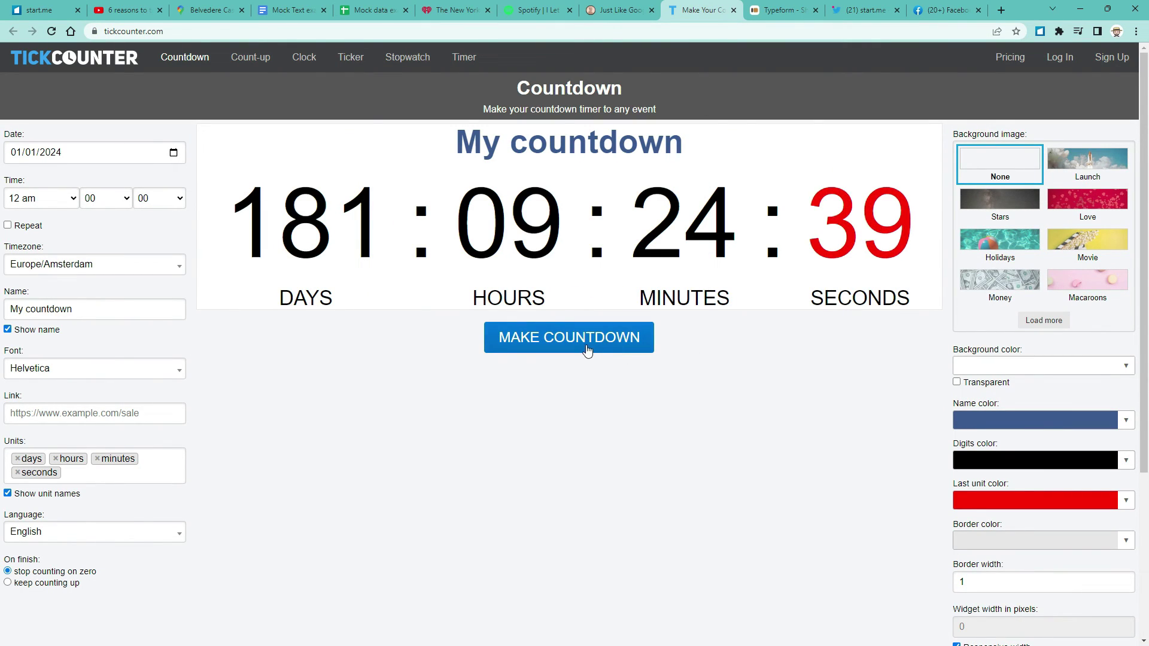
Make the My countdown timer and copy its TickCounter embed code
click(587, 343)
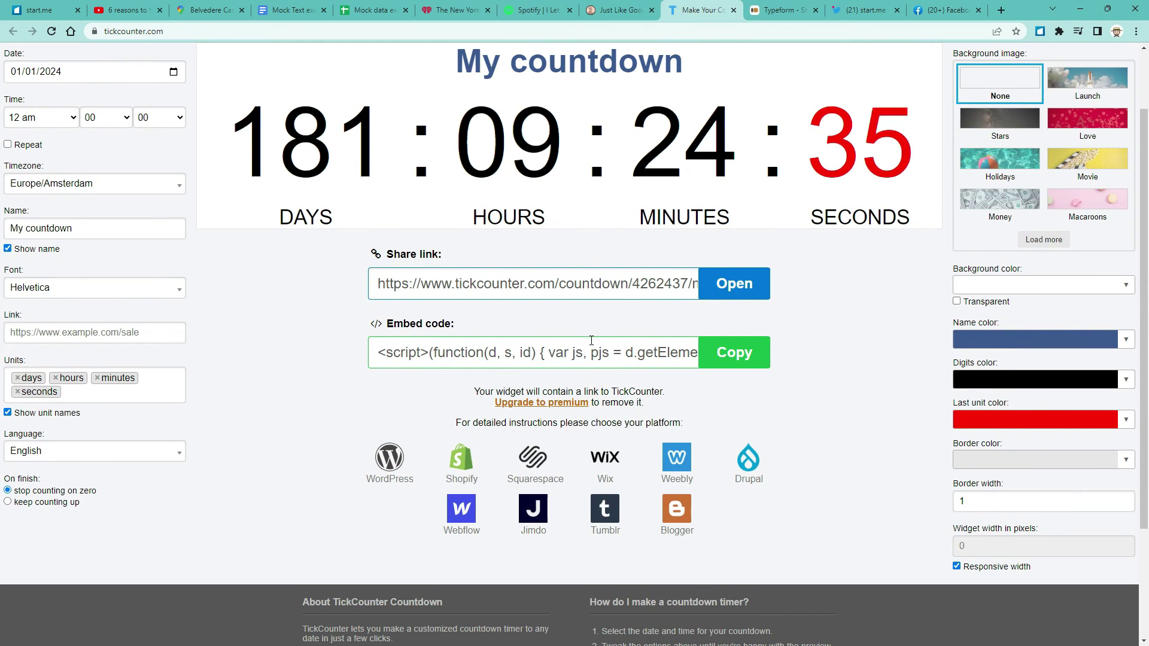
click(587, 342)
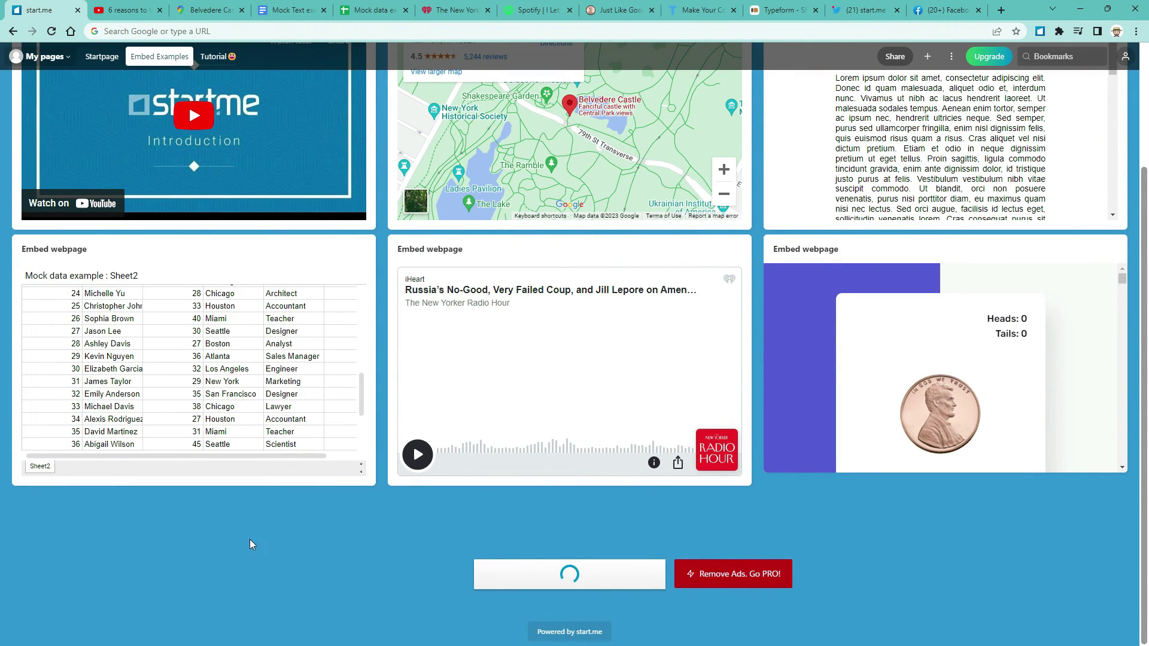
Add an Embed widget with the TickCounter code showing My countdown's days, hours, minutes and seconds
click(48, 506)
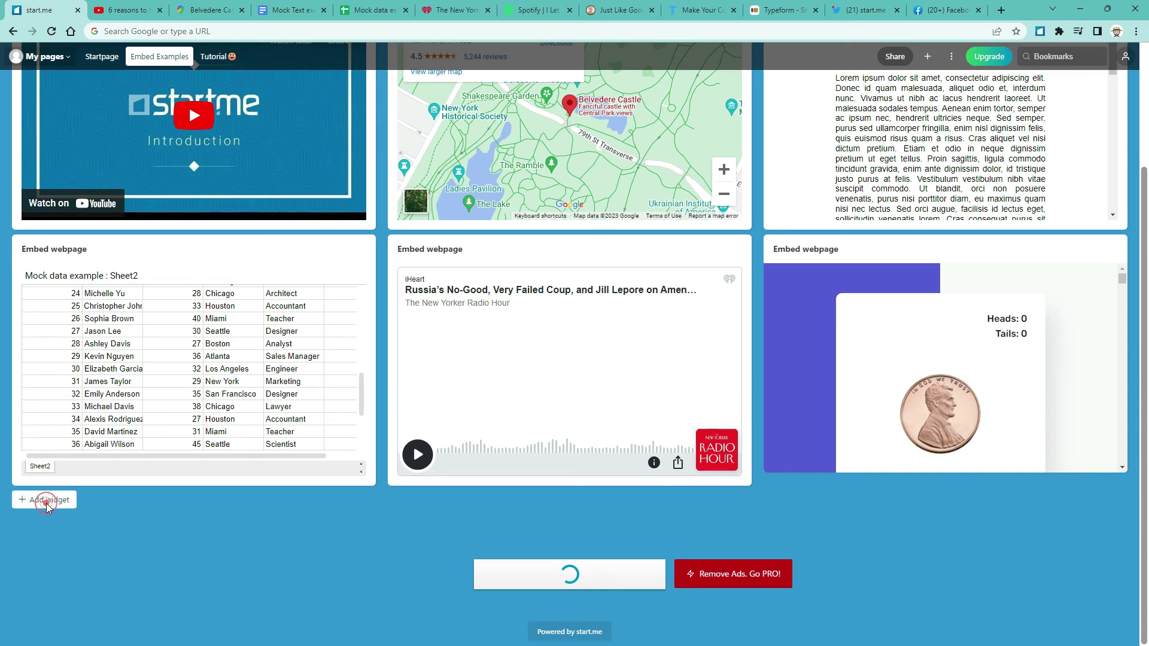
click(67, 589)
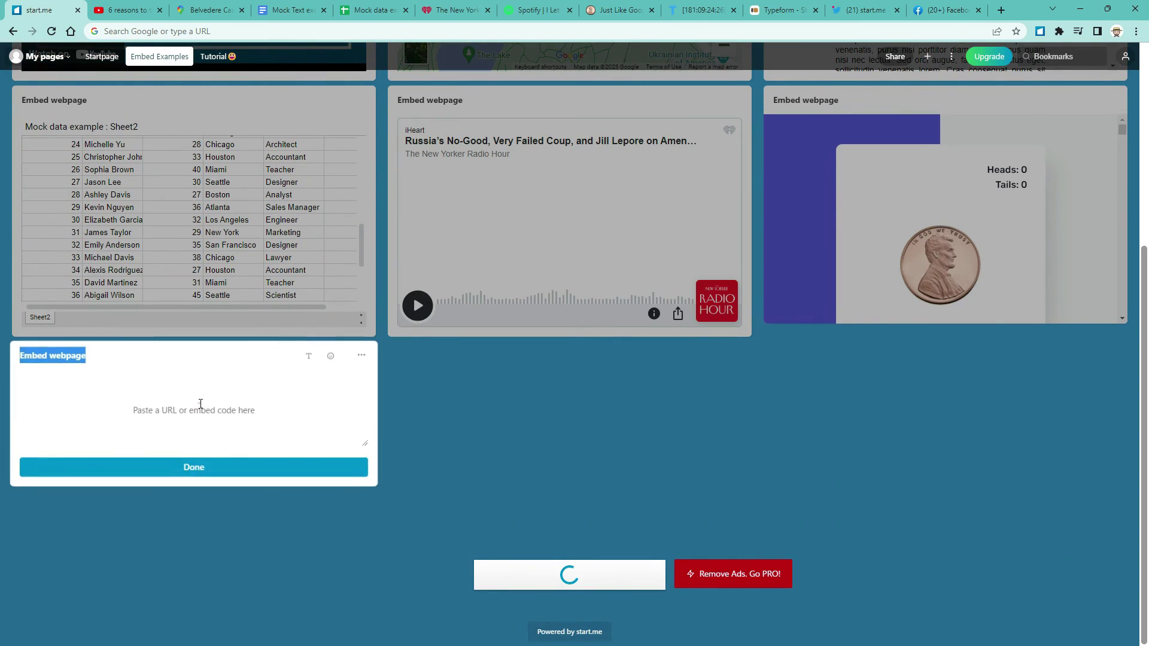
click(205, 403)
key(ctrl+v)
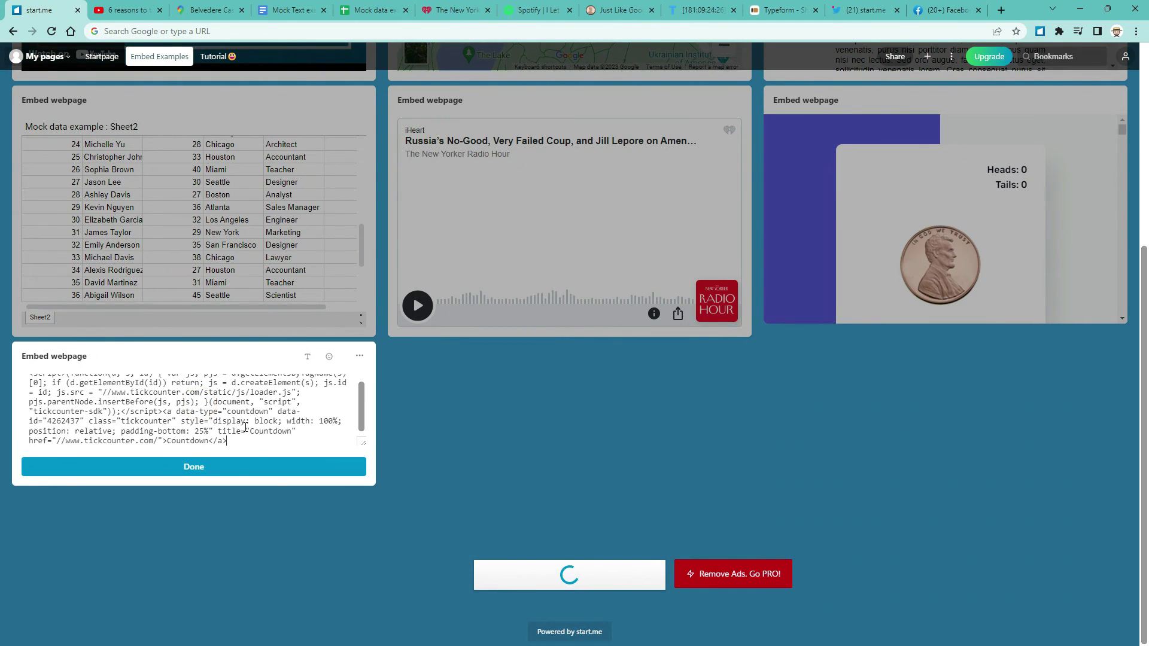
click(258, 472)
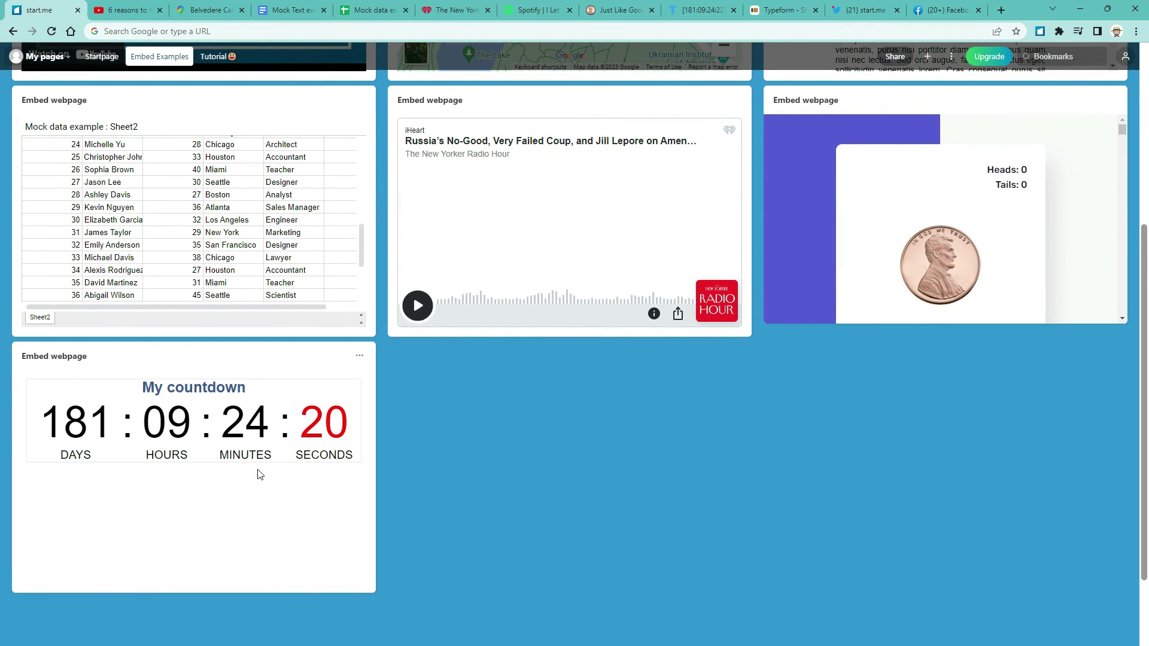
click(470, 455)
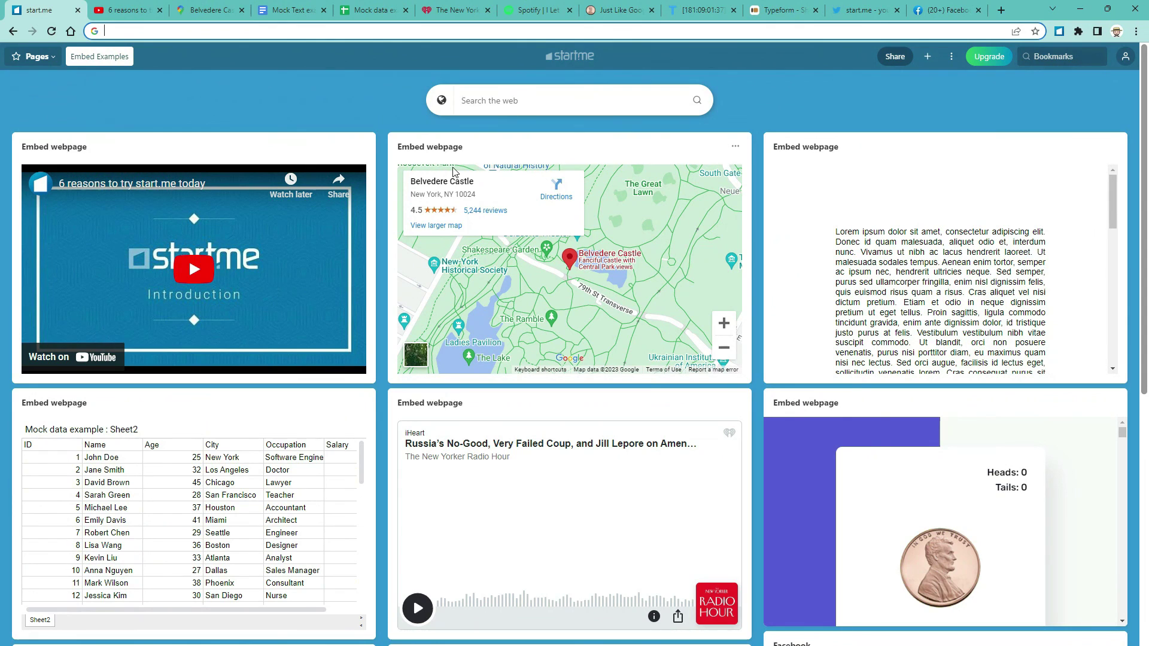
Scroll down past the countdown timer to the Twitter Timeline and Facebook widgets
scroll(860, 187, down, 3)
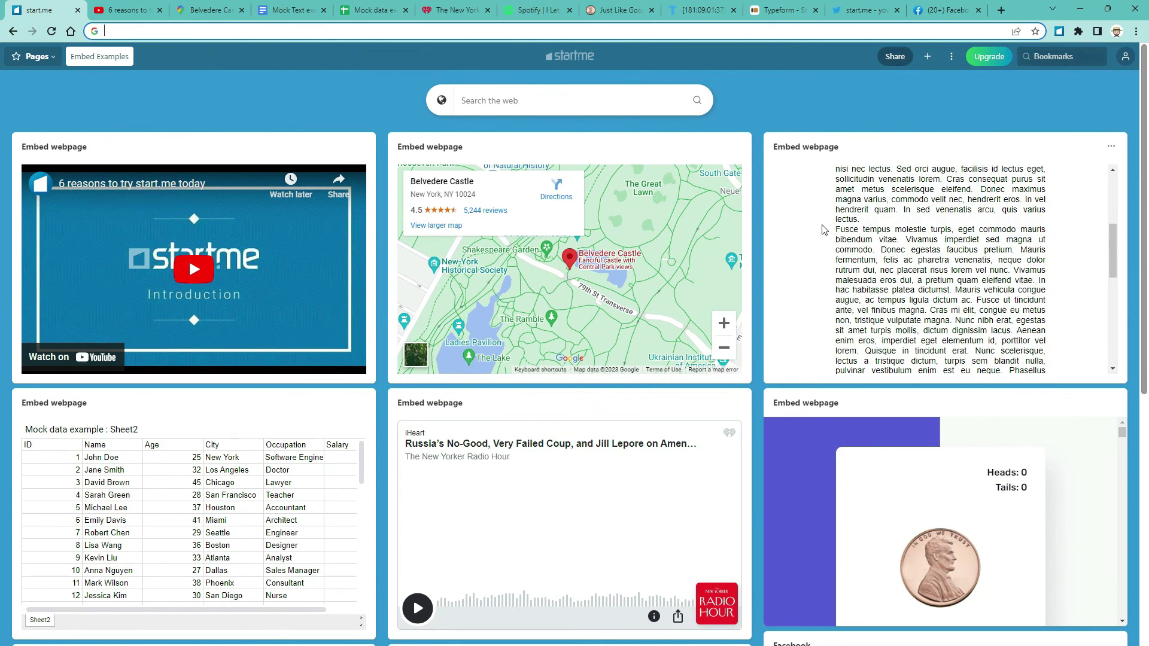
scroll(754, 330, down, 5)
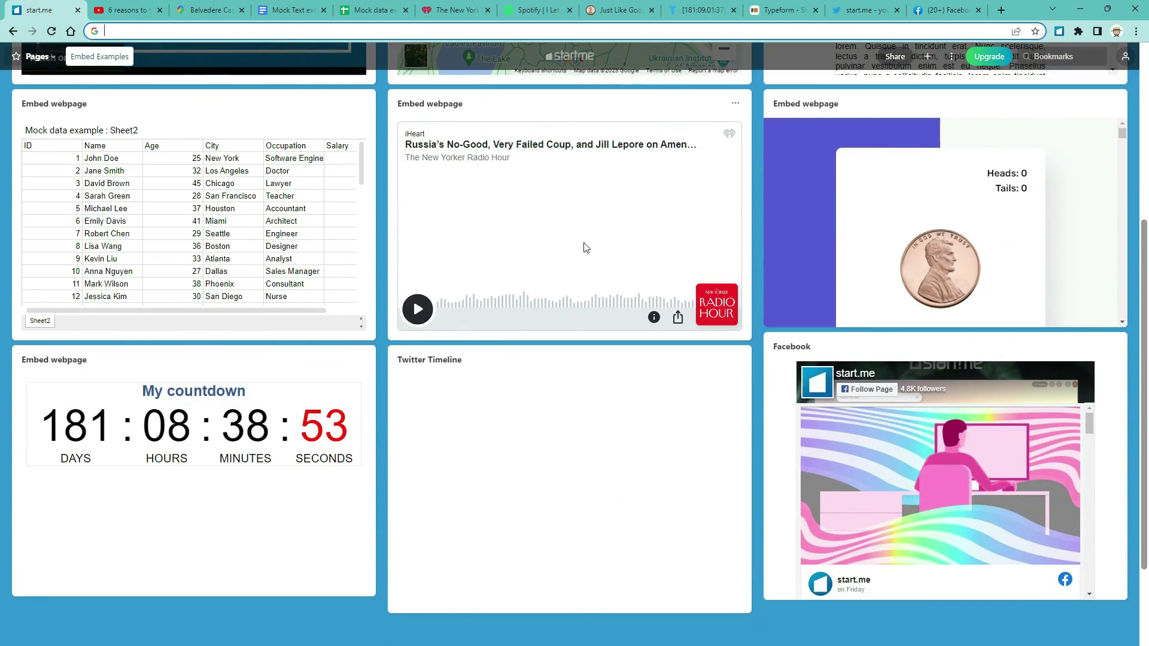
scroll(579, 264, down, 2)
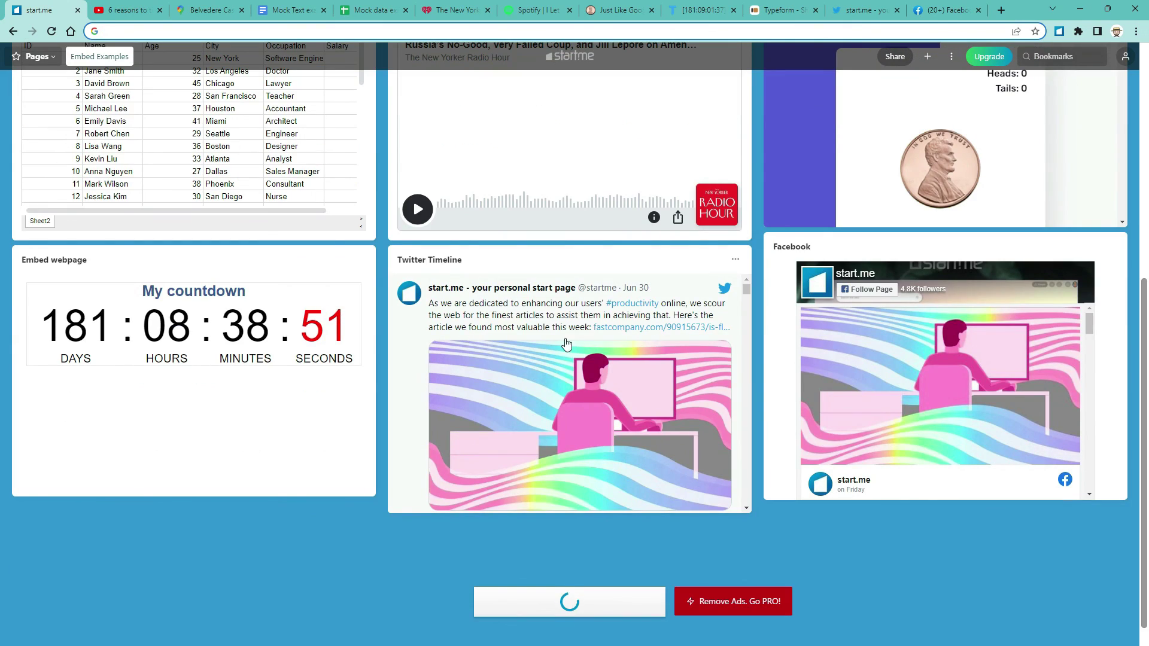